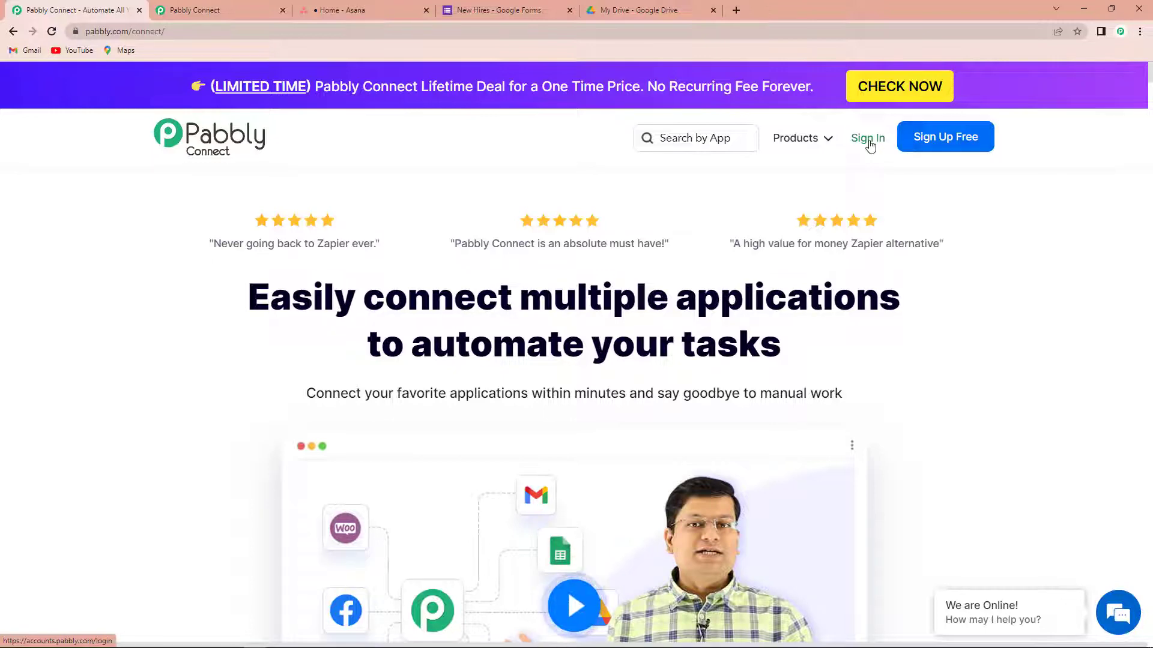
Step: Sign in, open Pabbly Connect, and start a new workflow from the dashboard
left_click(869, 141)
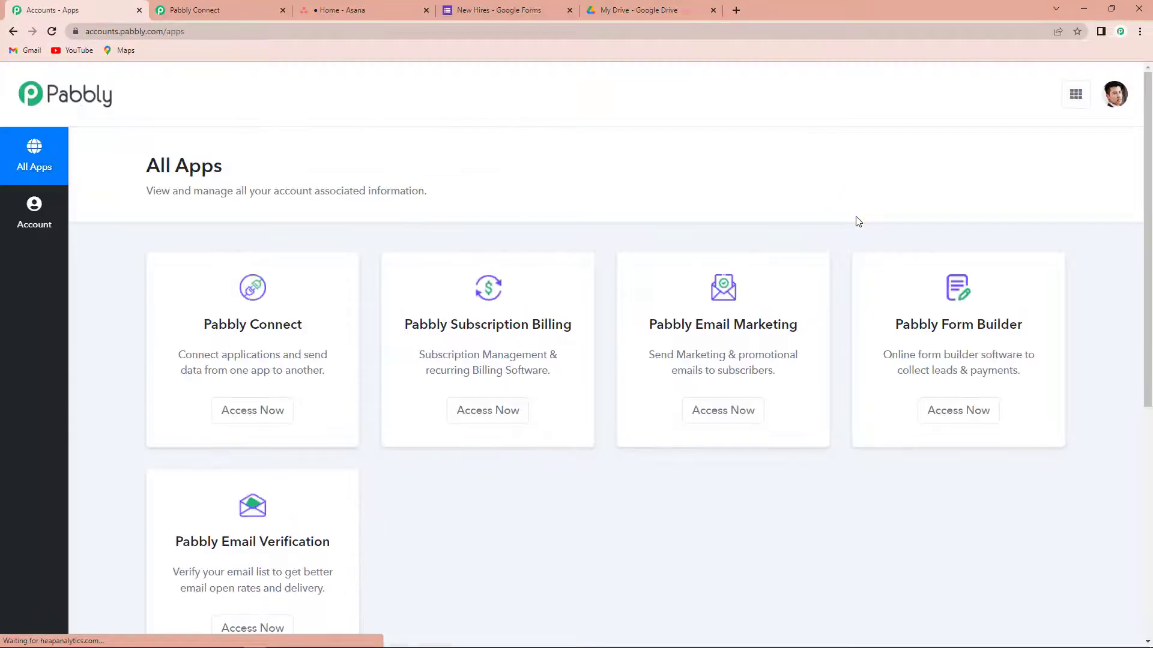
left_click(252, 413)
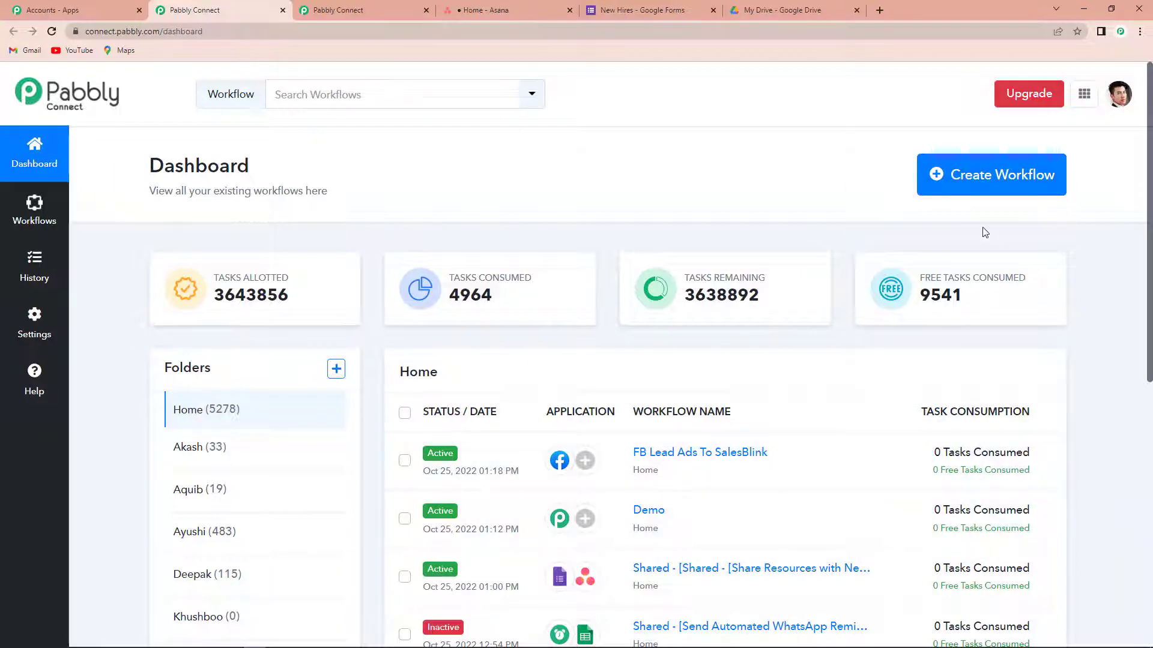
left_click(999, 182)
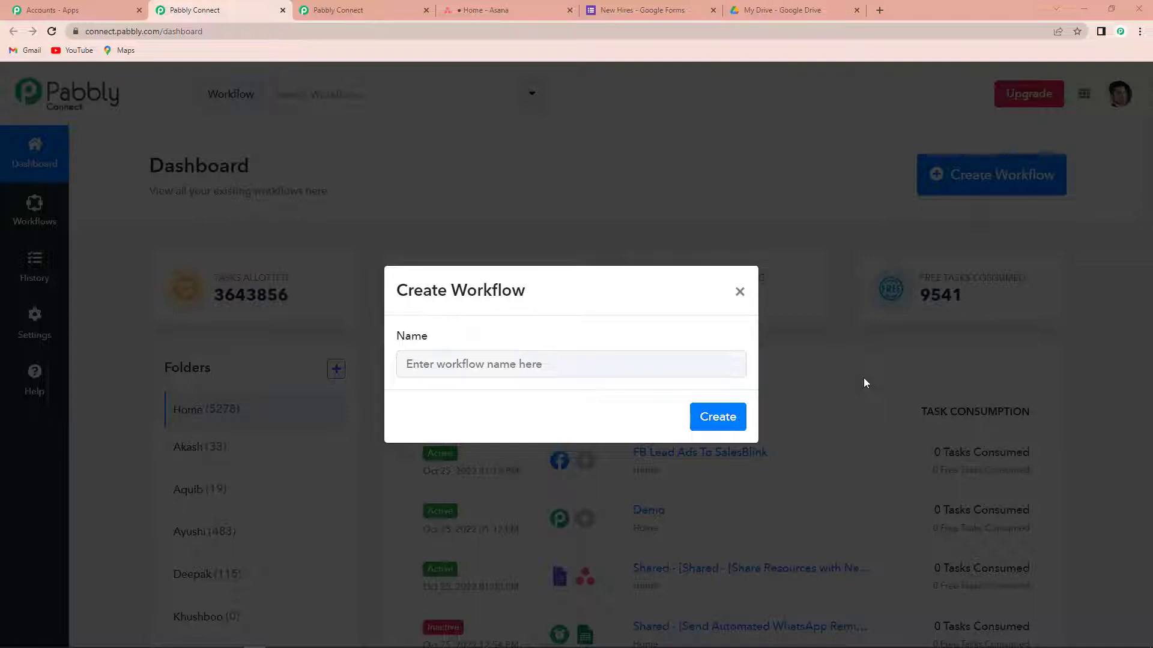
Step: Create the workflow named 'Share Documents with New Hires'
type("Share Documents with New Hires")
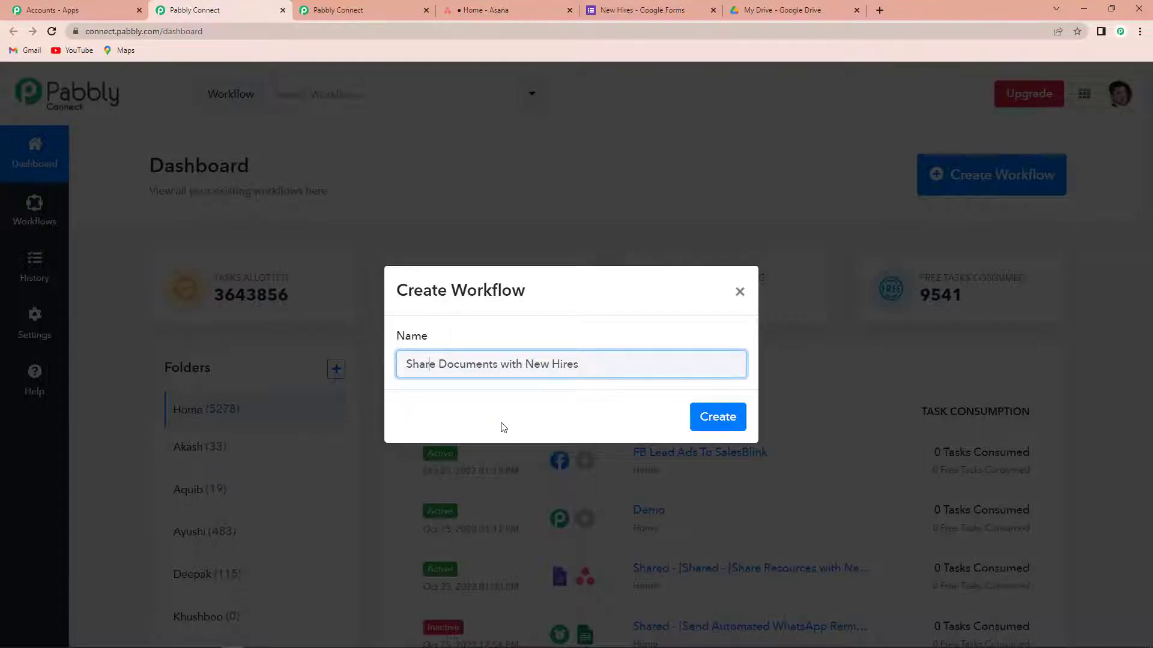
left_click(704, 420)
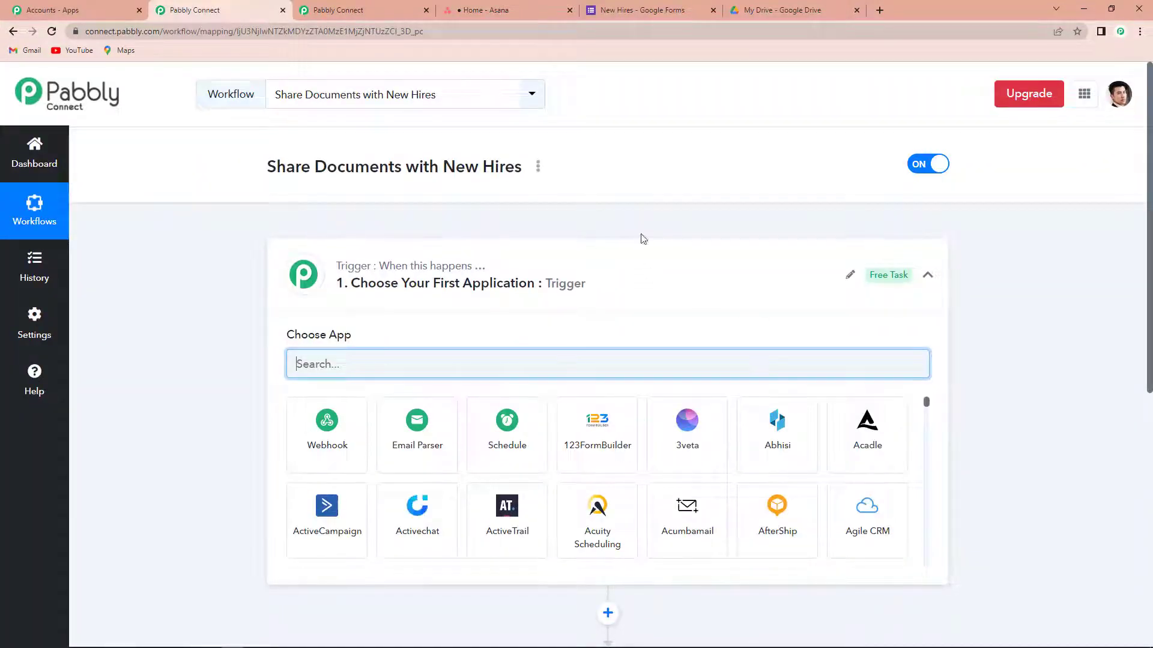
scroll(589, 311, "down", 4)
scroll(587, 474, "up", 1)
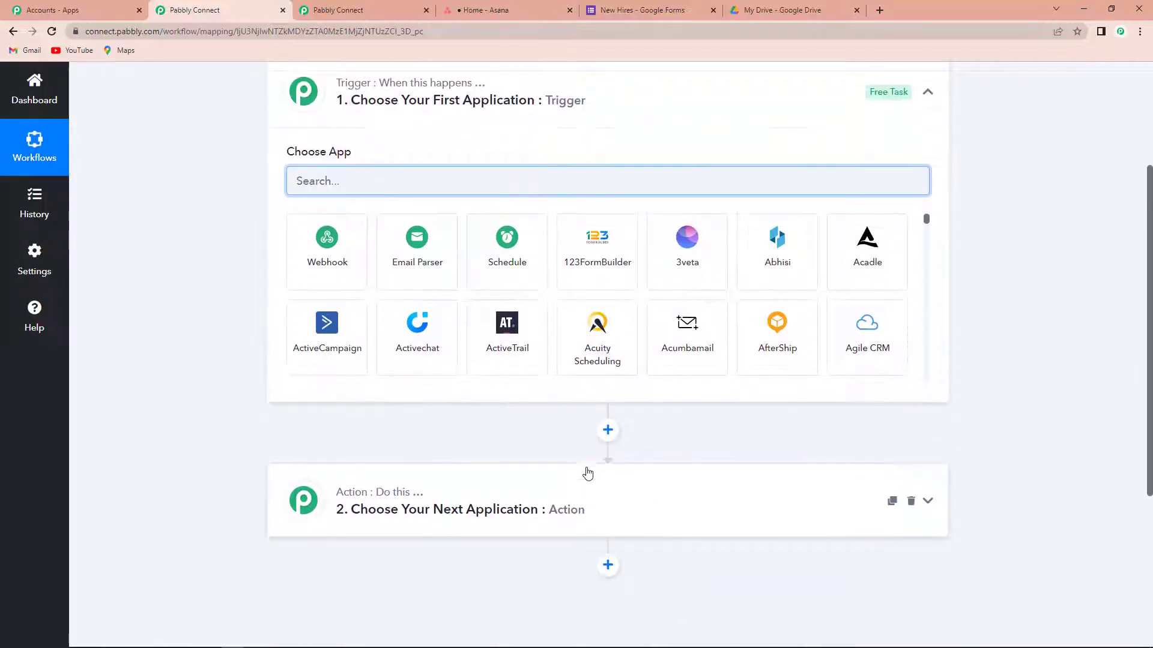
scroll(660, 481, "up", 1)
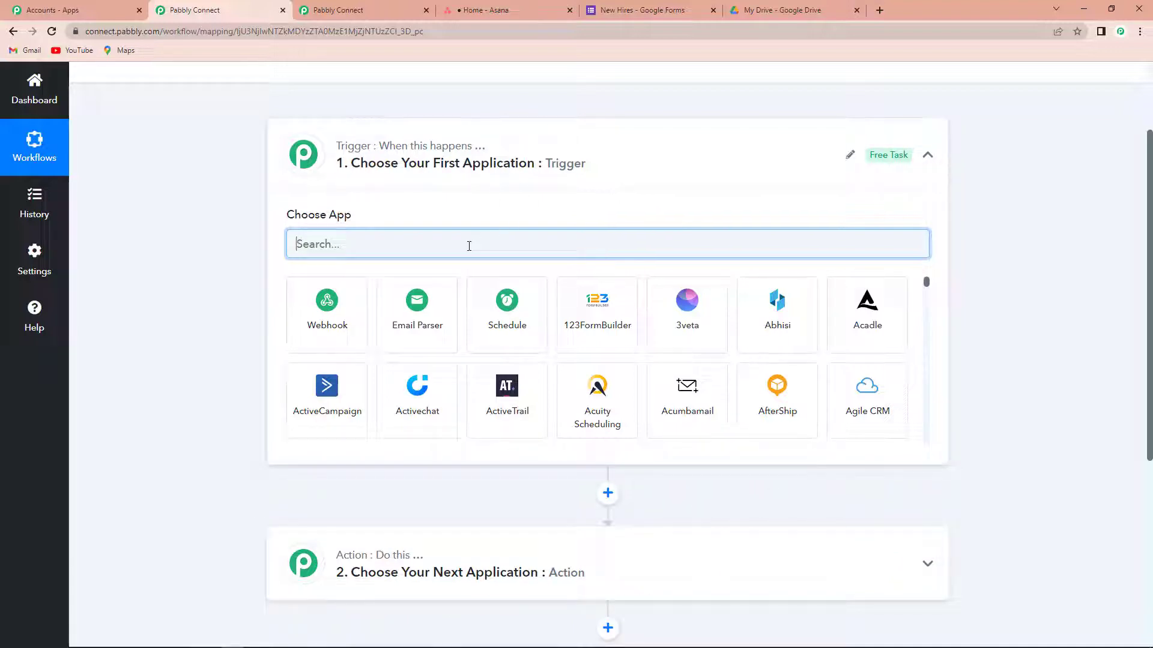
Step: Set the trigger to Google Forms 'New Response Received' and copy its webhook URL
type("google")
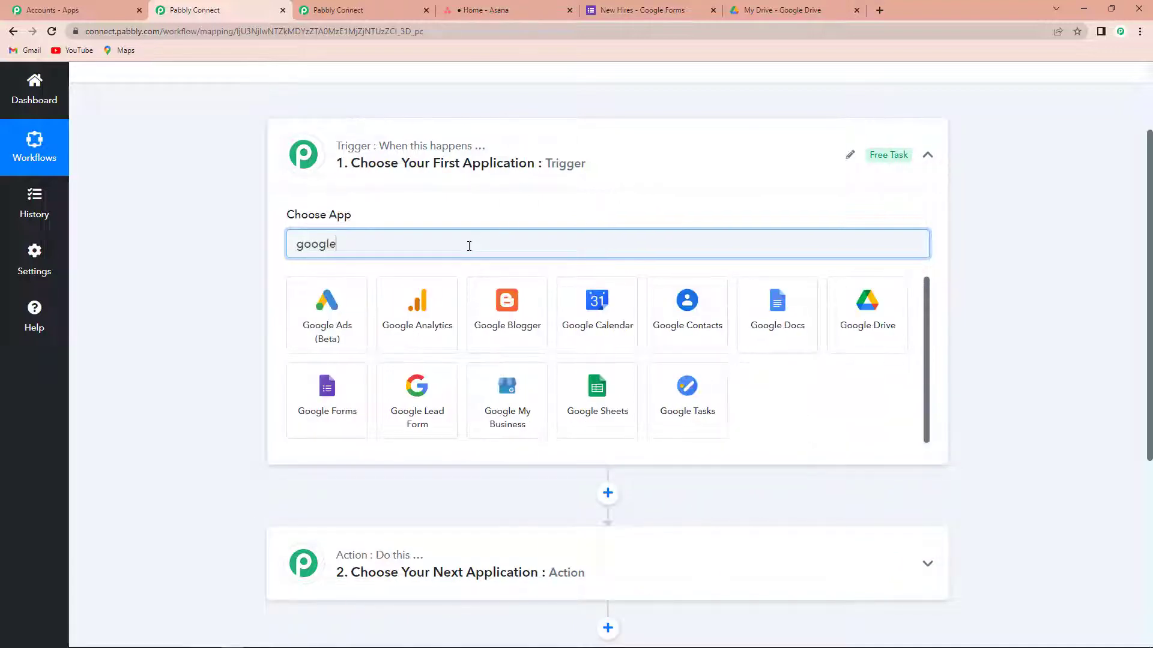
left_click(330, 431)
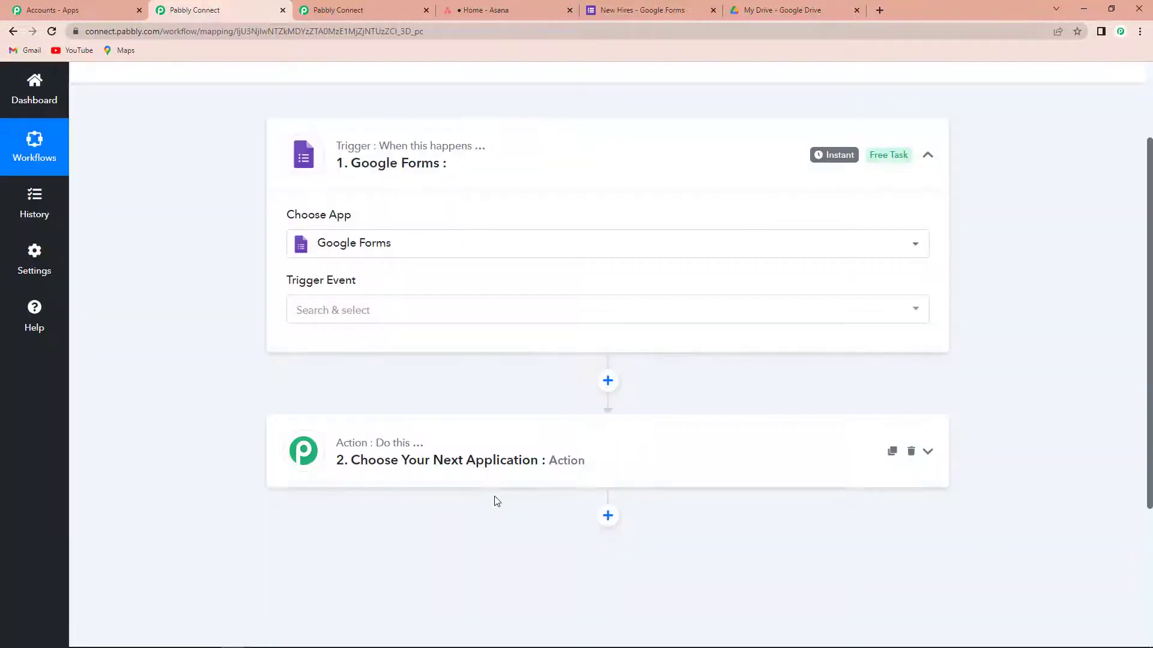
left_click(303, 317)
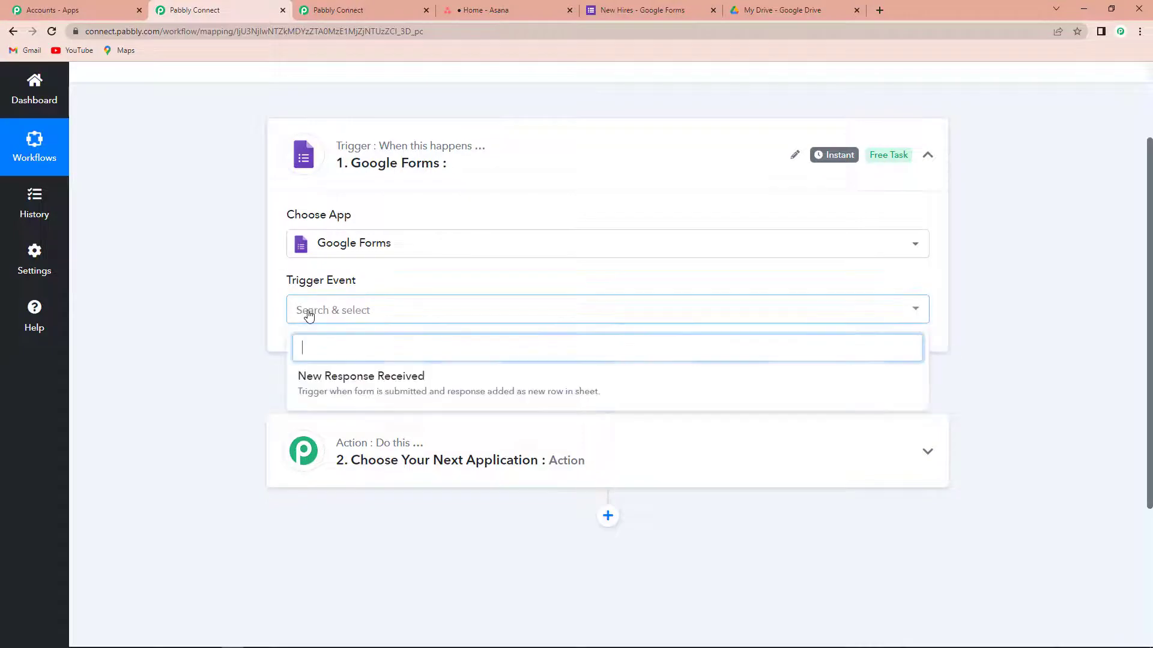
left_click(317, 382)
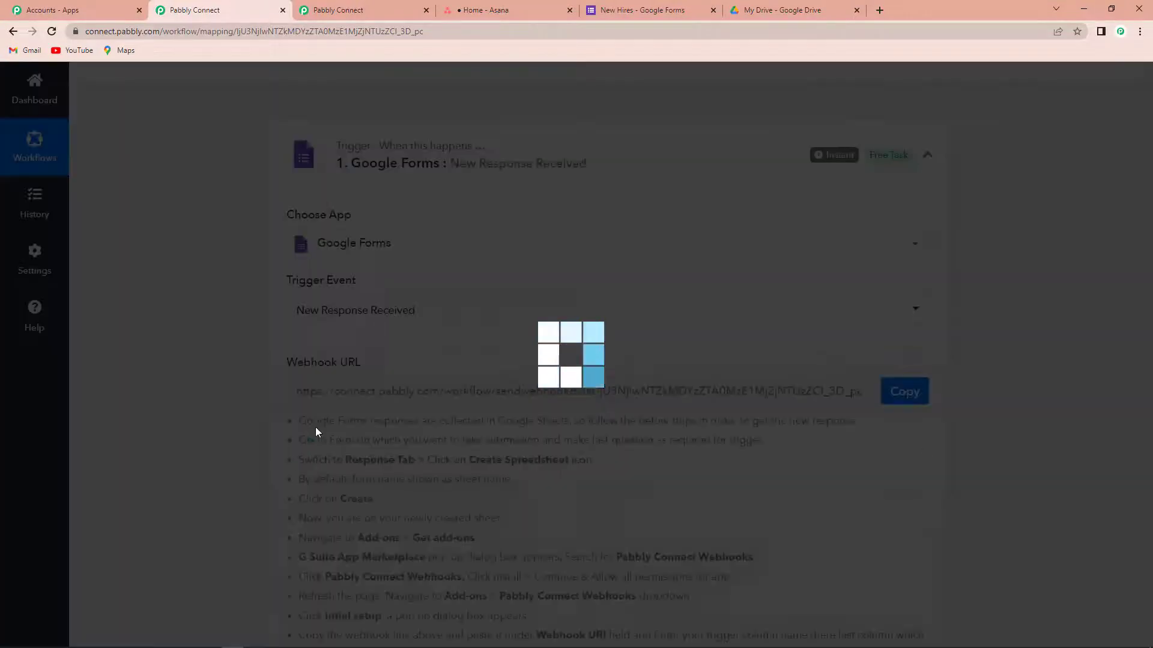
scroll(553, 457, "down", 1)
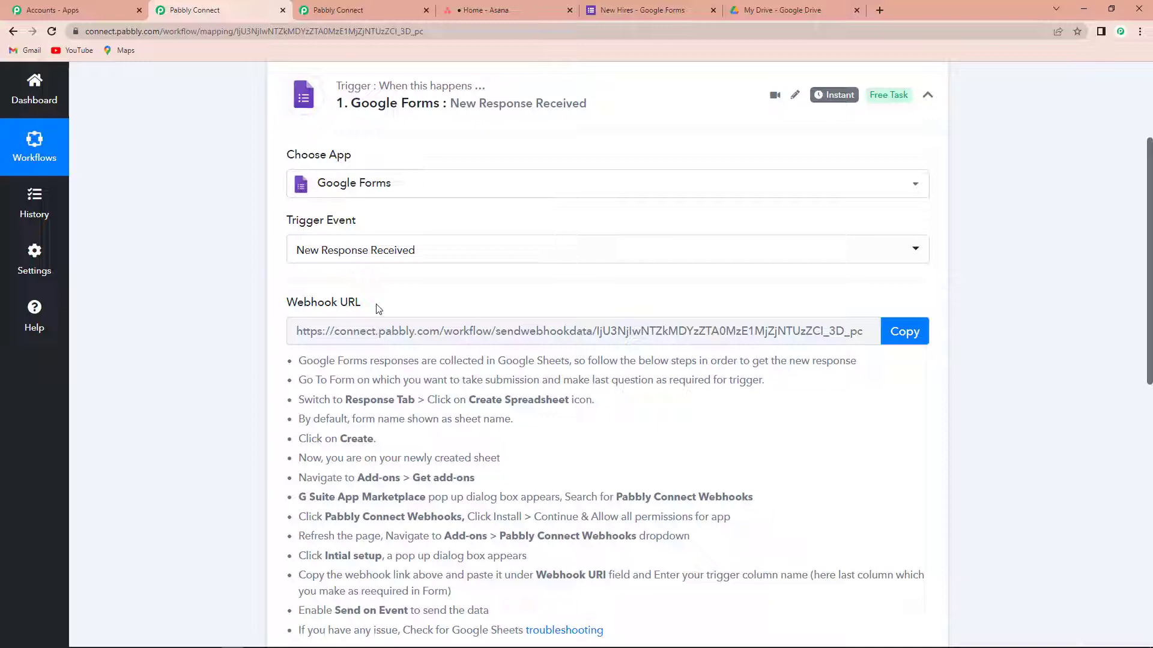
left_click(908, 333)
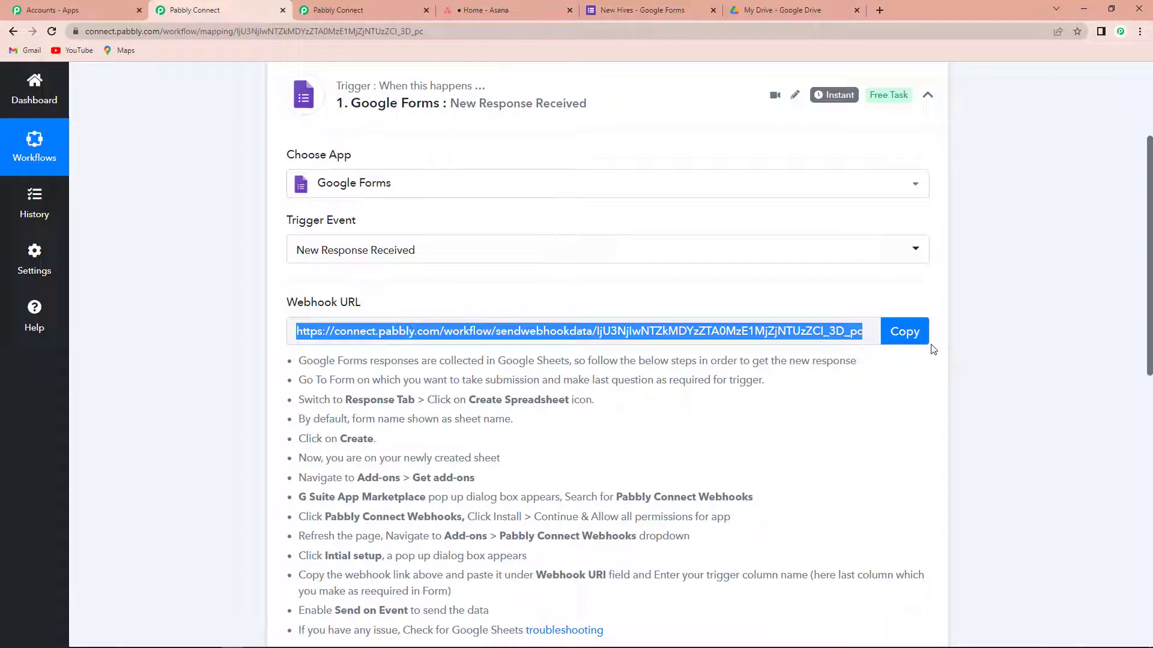
left_click(632, 10)
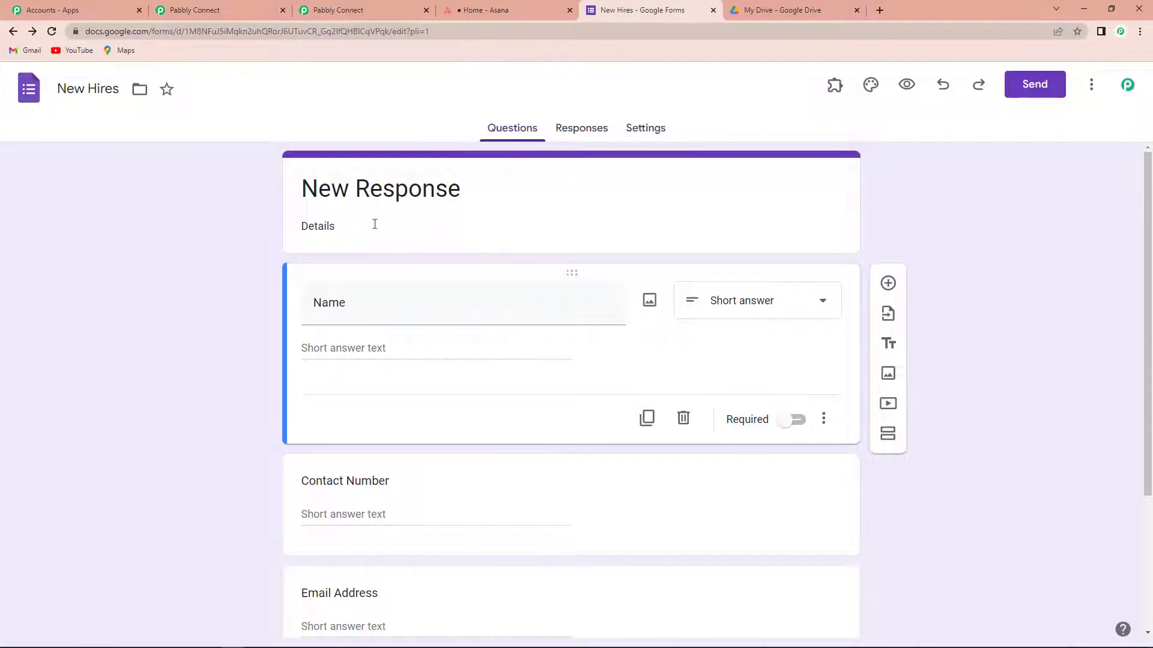
Step: Make the New Hires form's Group question required, then view the form's responses
scroll(358, 280, "down", 2)
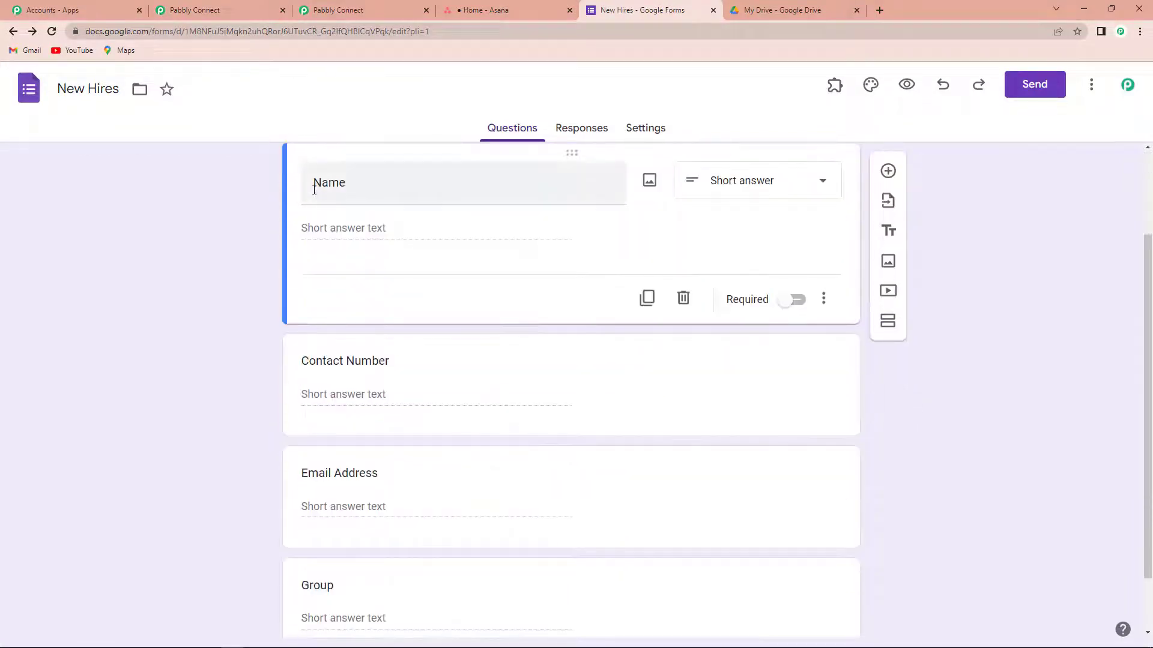
scroll(368, 360, "down", 2)
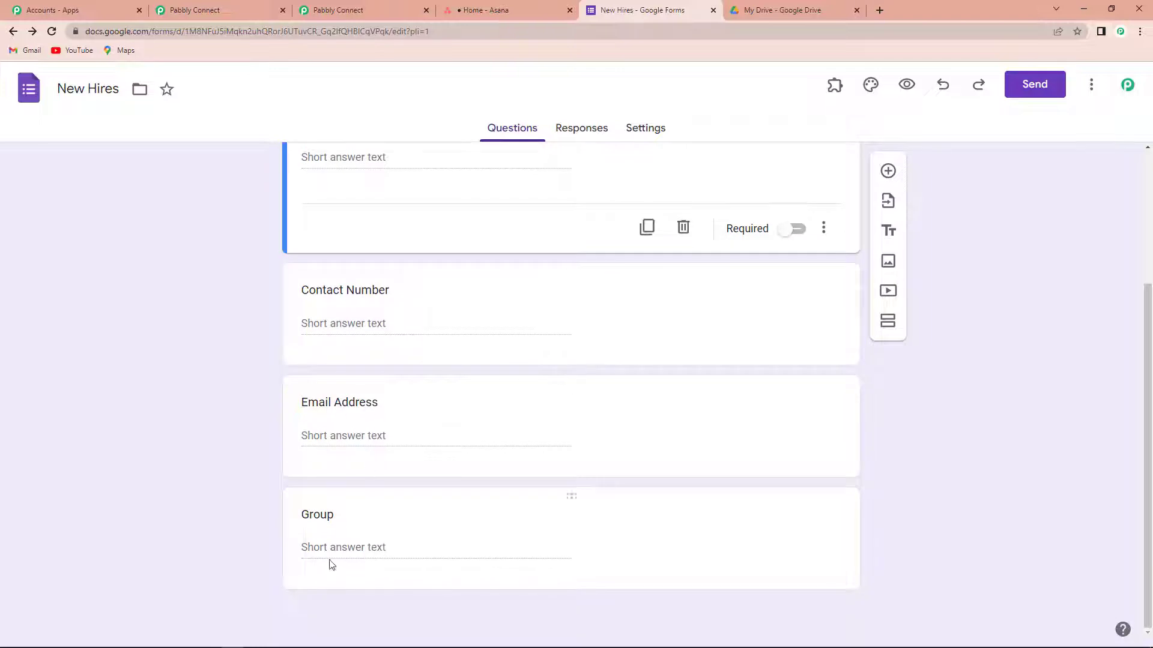
left_click(584, 515)
scroll(752, 522, "down", 1)
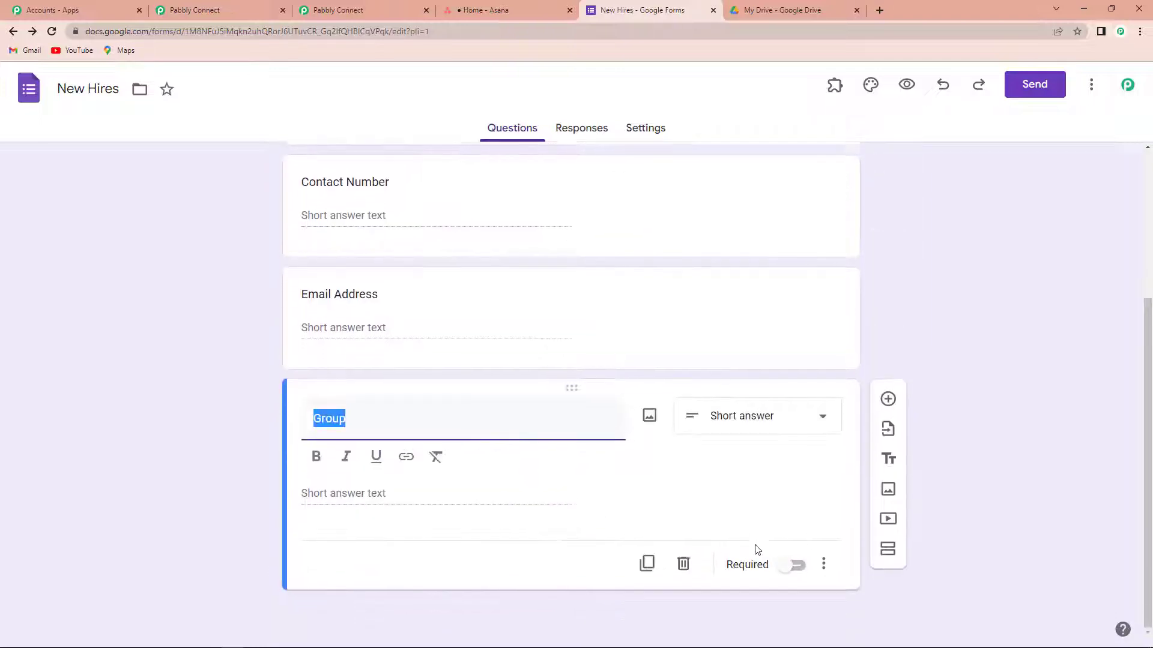
left_click(787, 570)
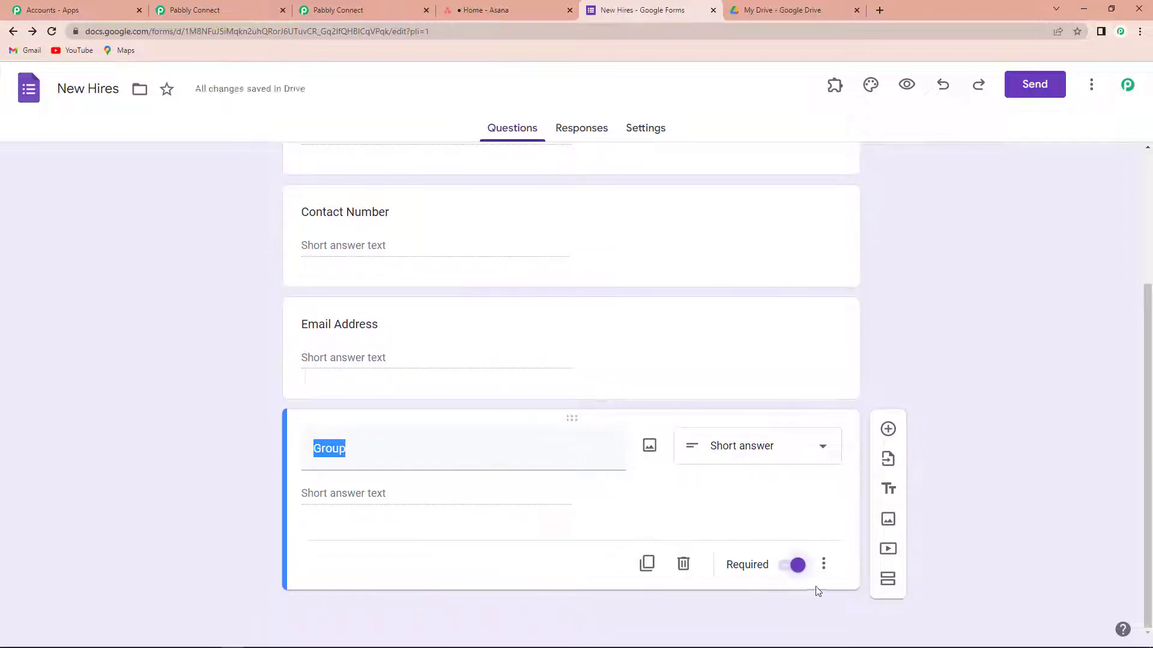
scroll(805, 566, "up", 3)
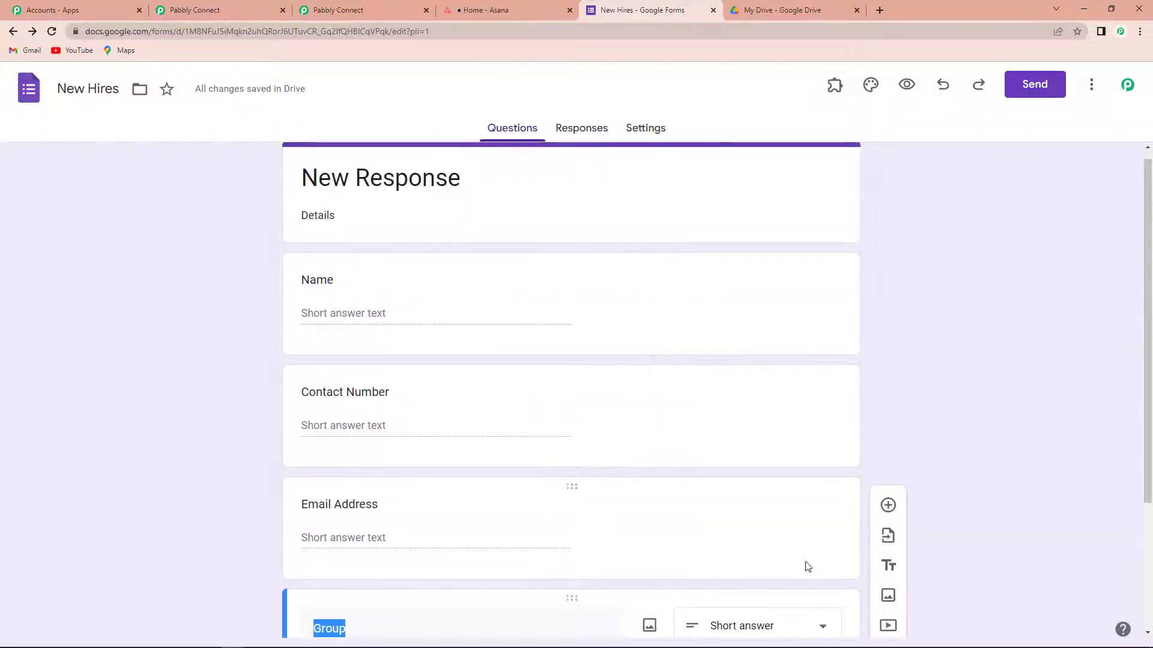
scroll(443, 296, "down", 3)
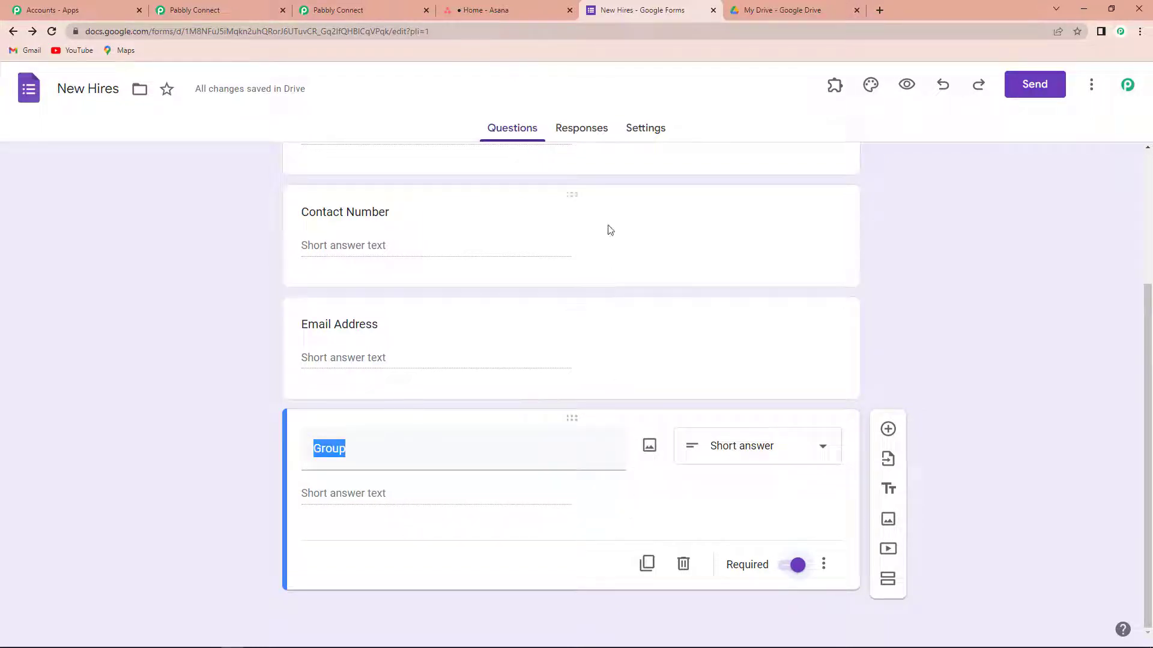
left_click(580, 128)
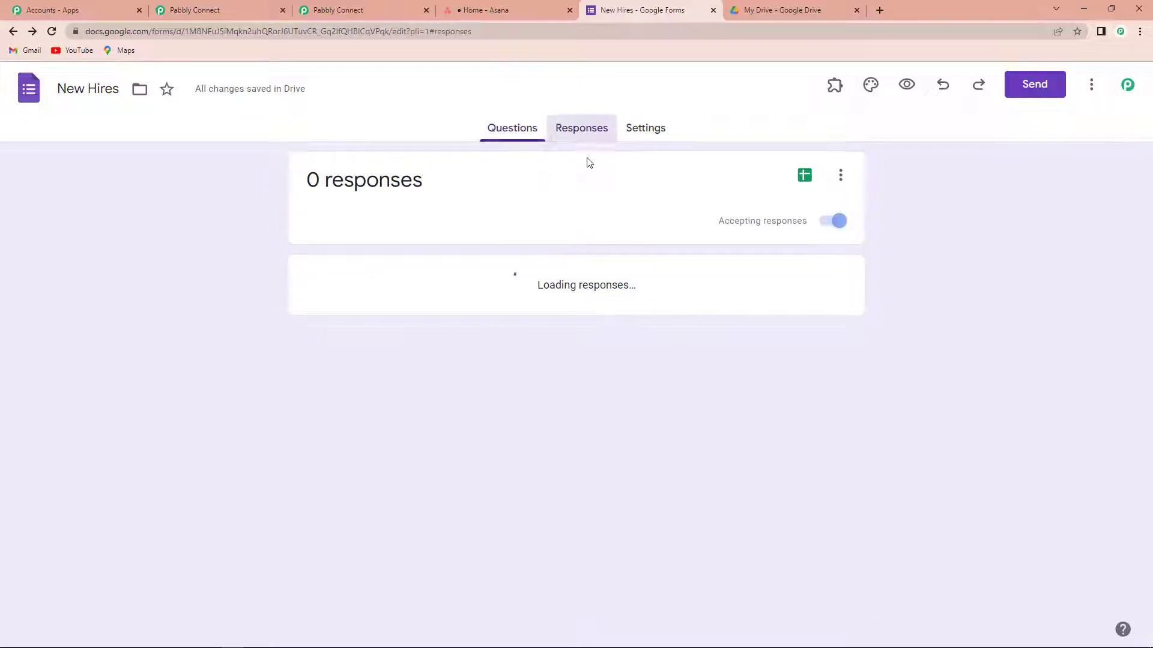
Step: Send responses to a new 'New Hires (Responses)' spreadsheet and check its column headers
left_click(841, 176)
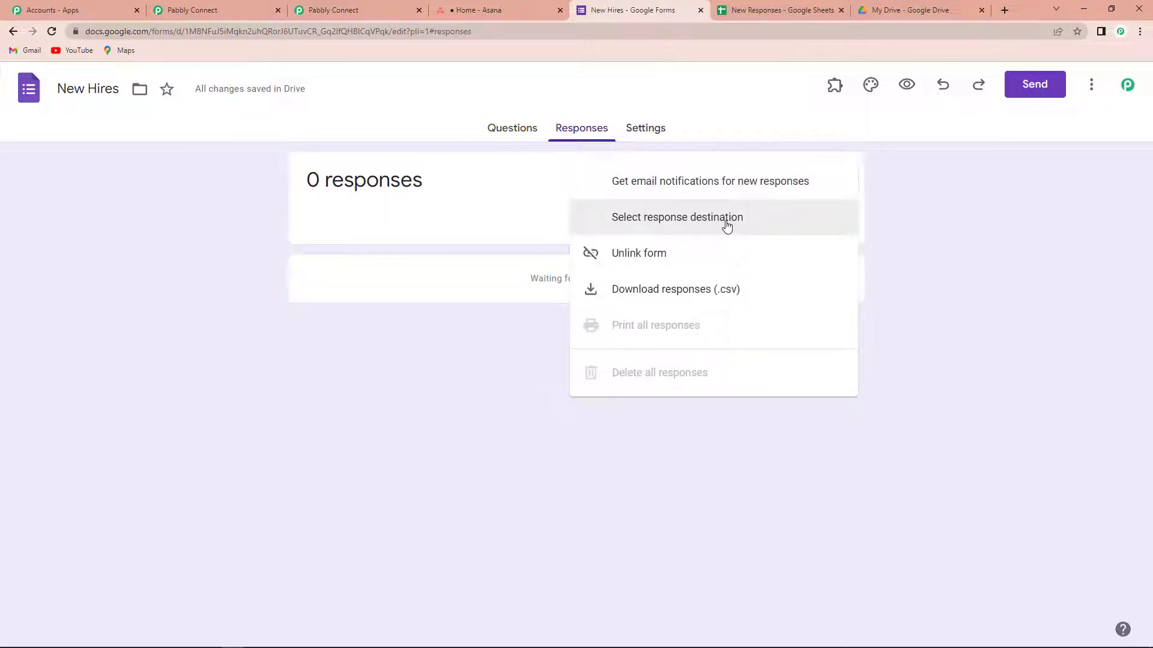
left_click(635, 224)
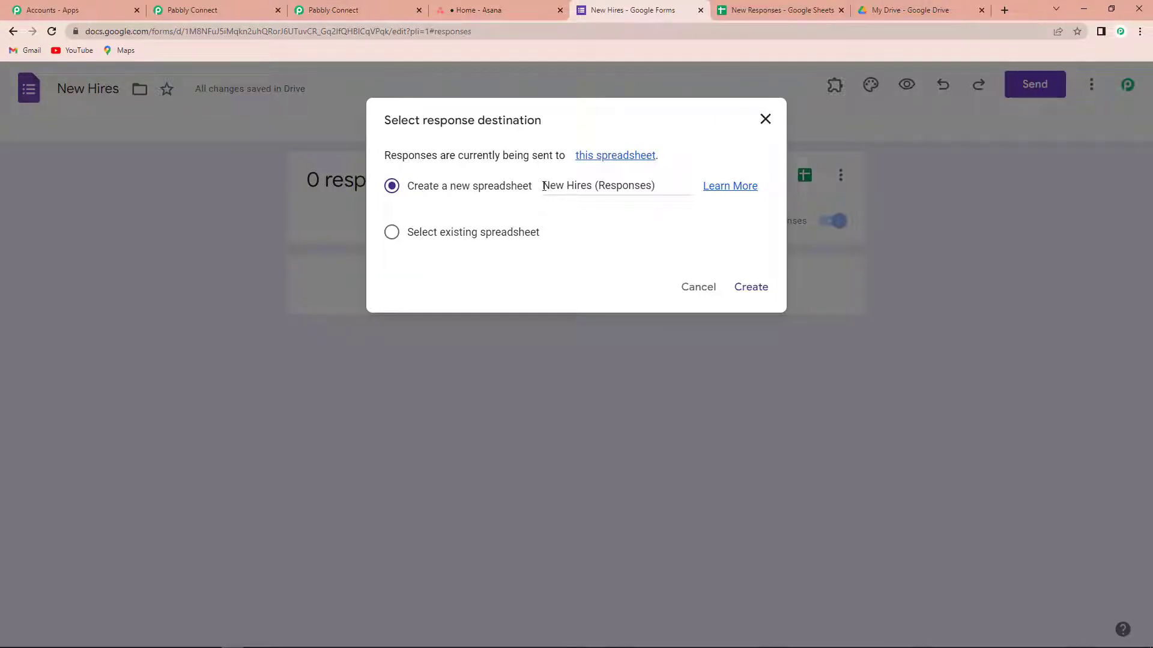
left_click(753, 288)
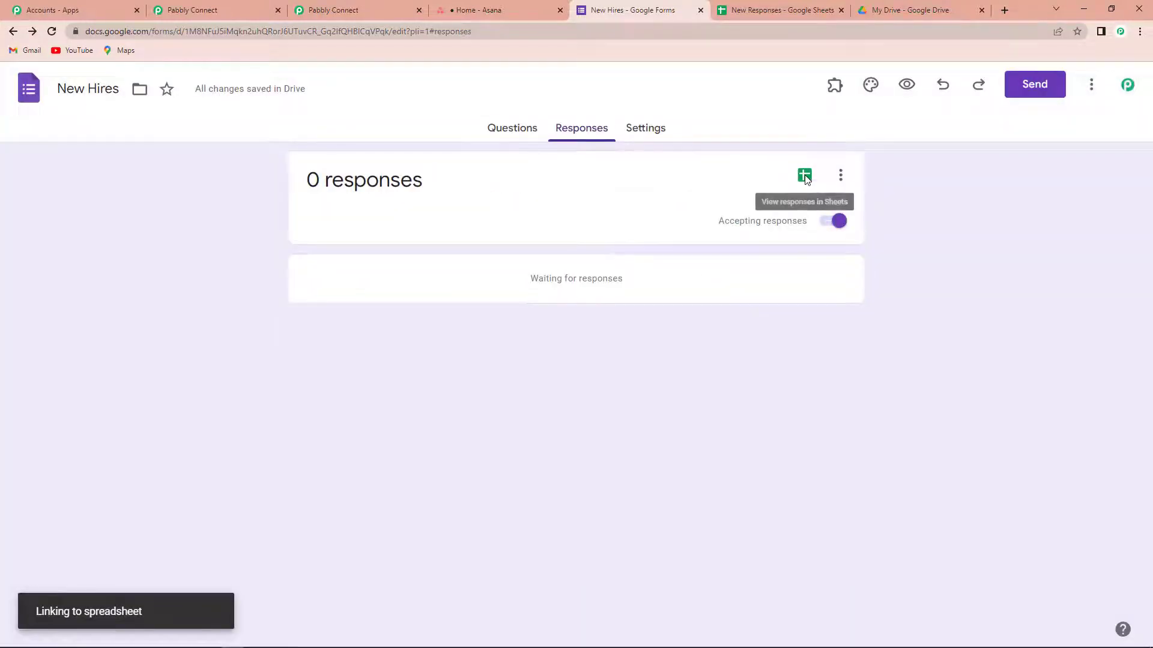
left_click(805, 176)
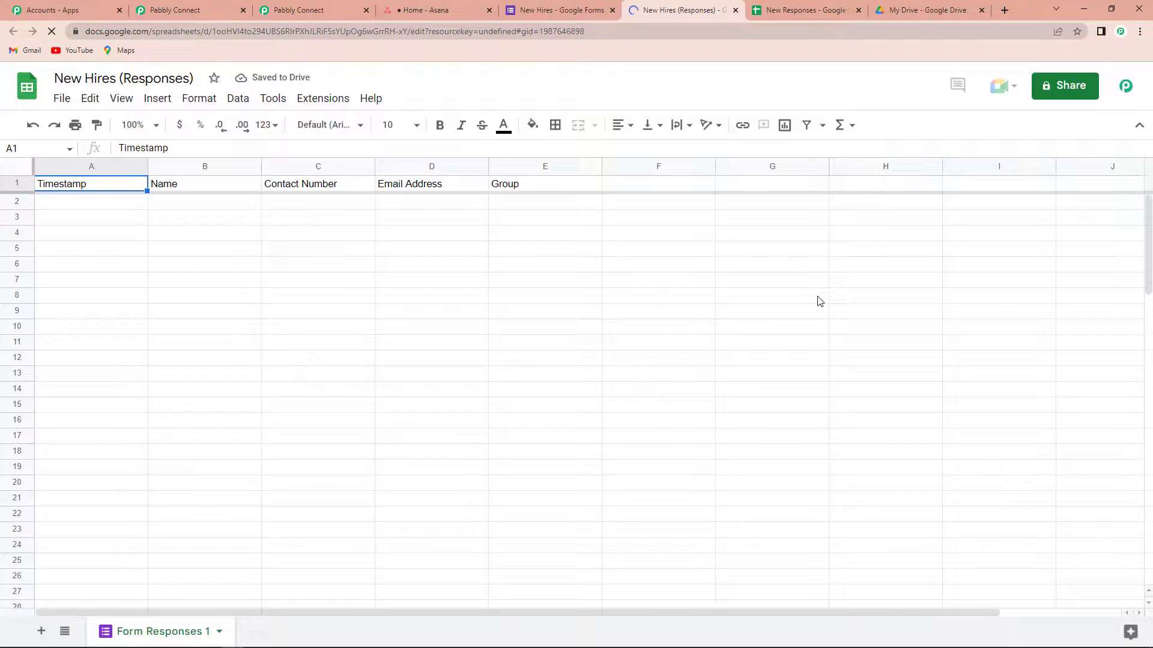
left_click(804, 309)
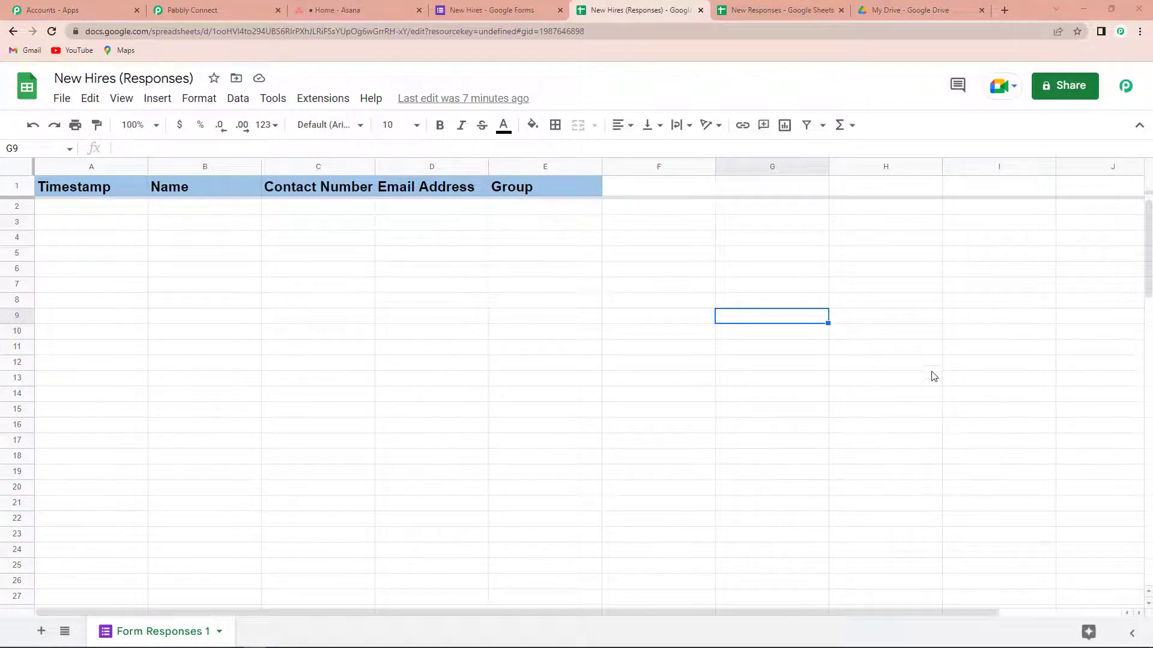
left_click(526, 10)
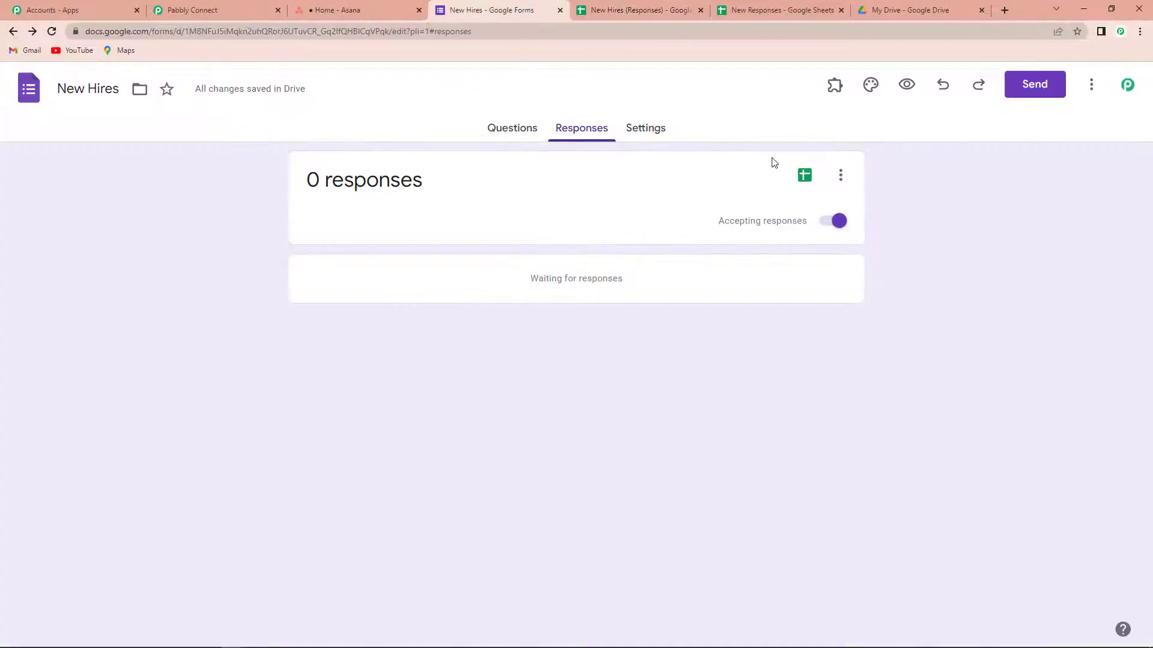
Step: Preview the form and enter name Testing123 and a contact number
left_click(906, 85)
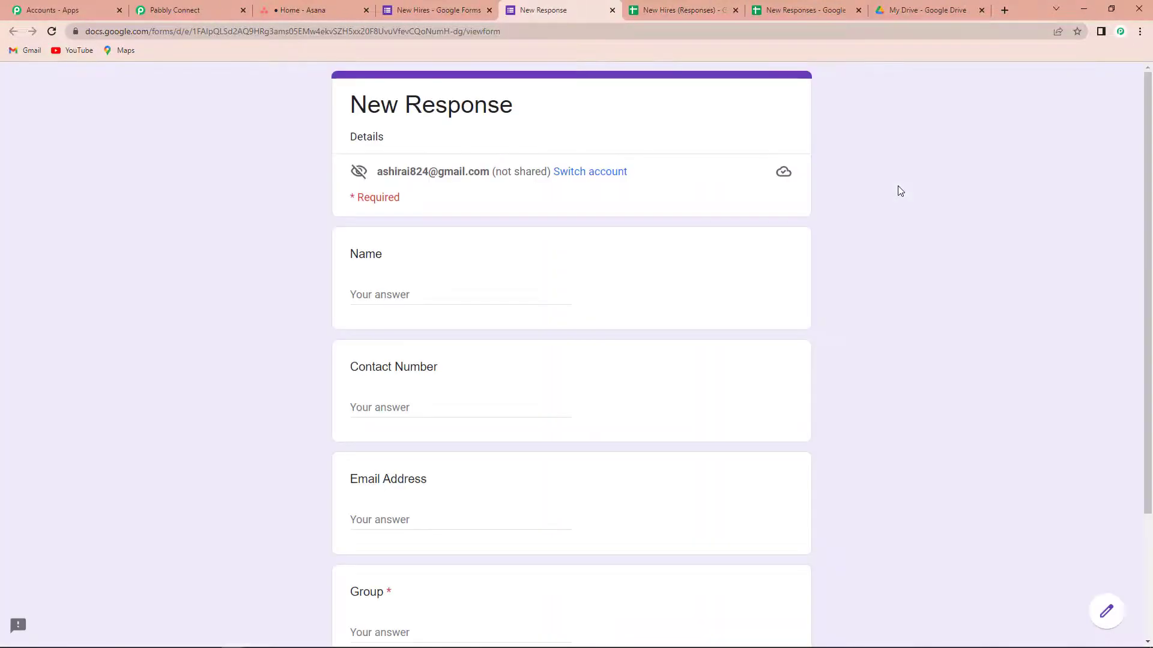
left_click(369, 293)
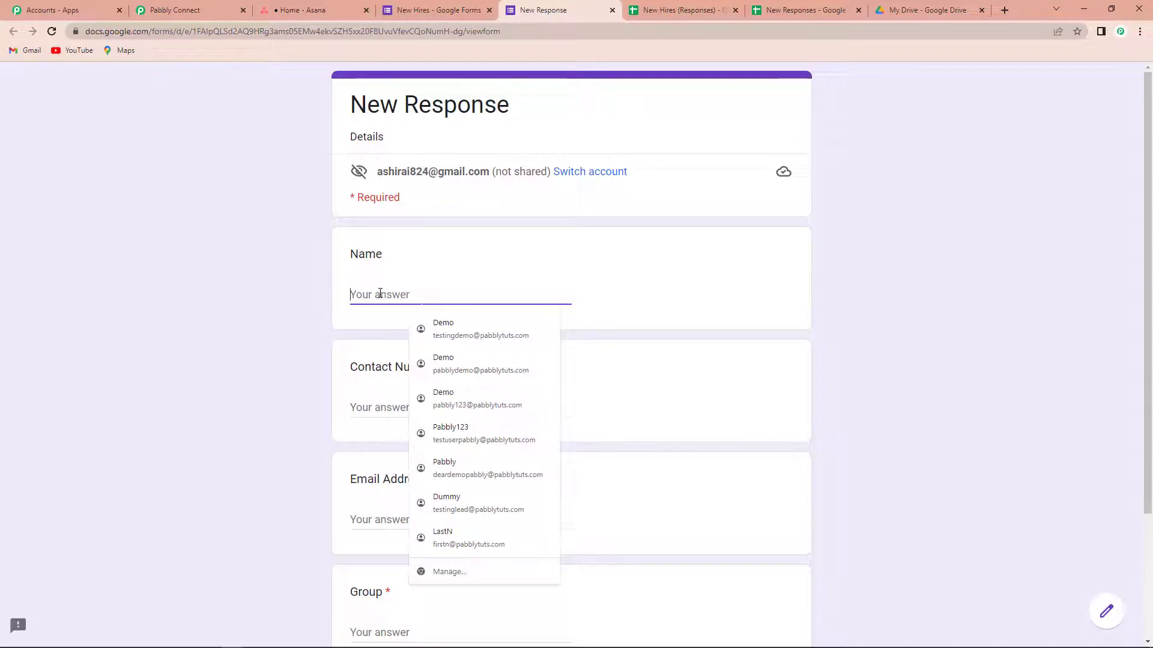
type("Test")
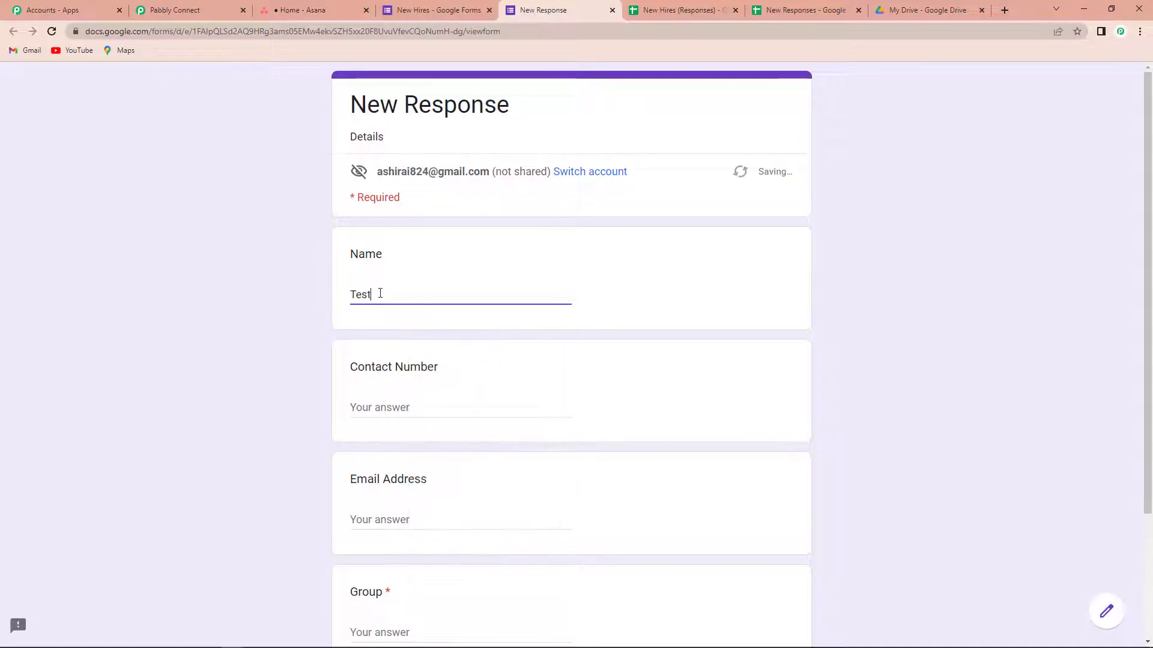
type("ing123")
left_click(407, 412)
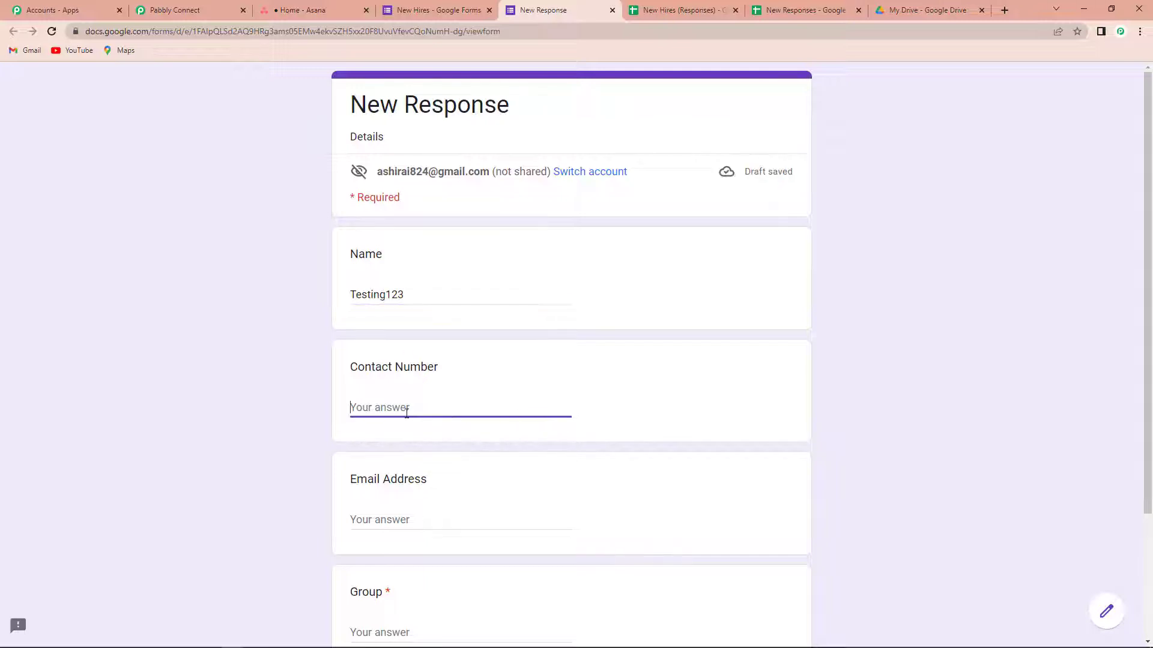
type("9111111111")
Step: Enter a test e-mail address and group 'Response', then submit the response
scroll(267, 453, "down", 3)
left_click(391, 352)
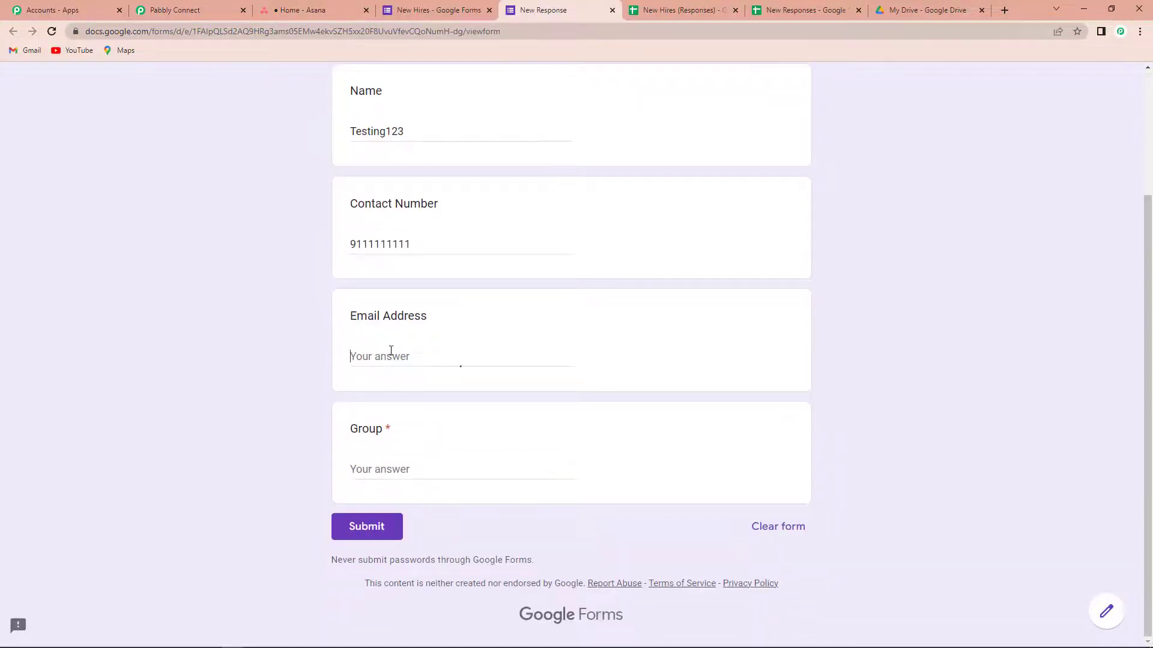
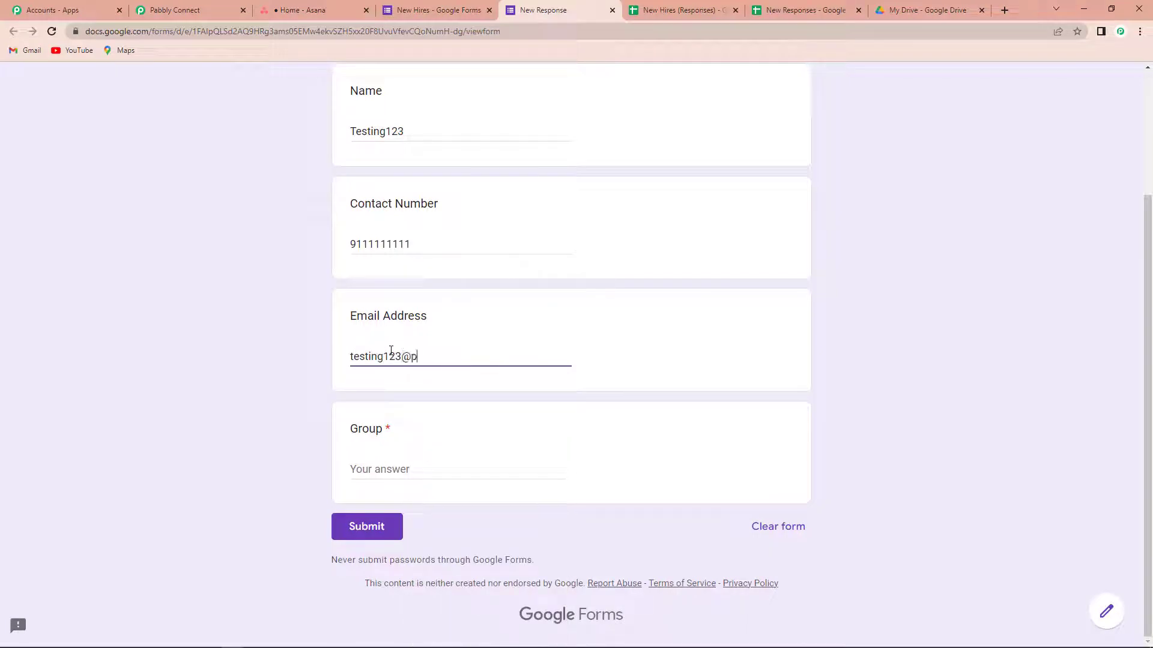
left_click(386, 471)
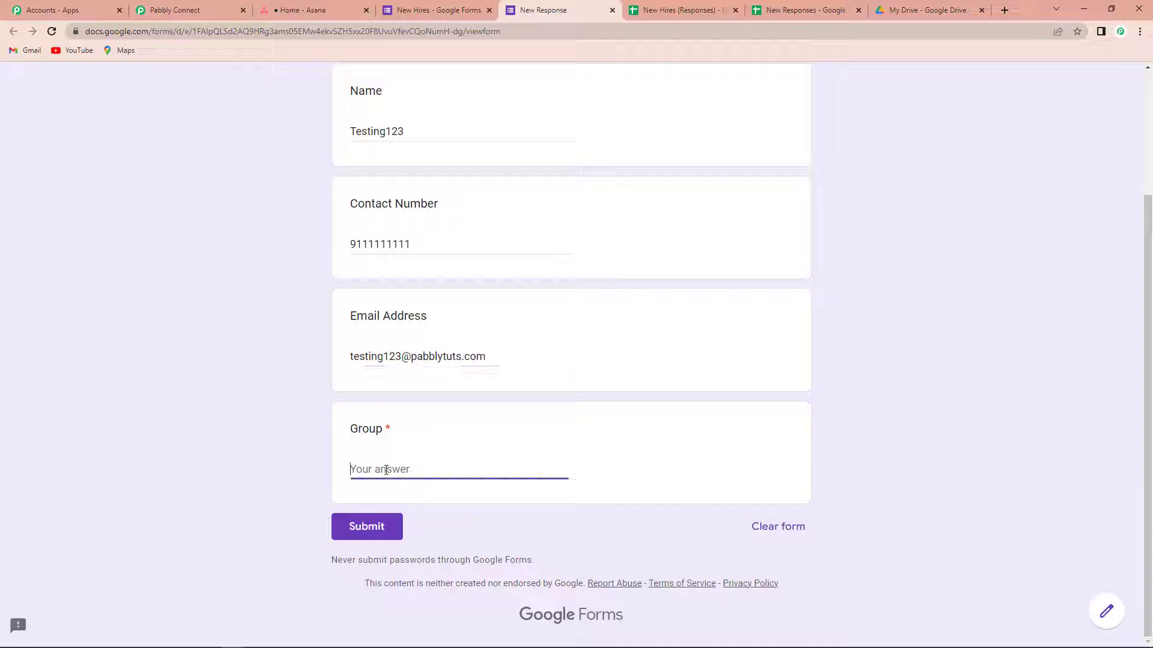
type("Response")
left_click(366, 527)
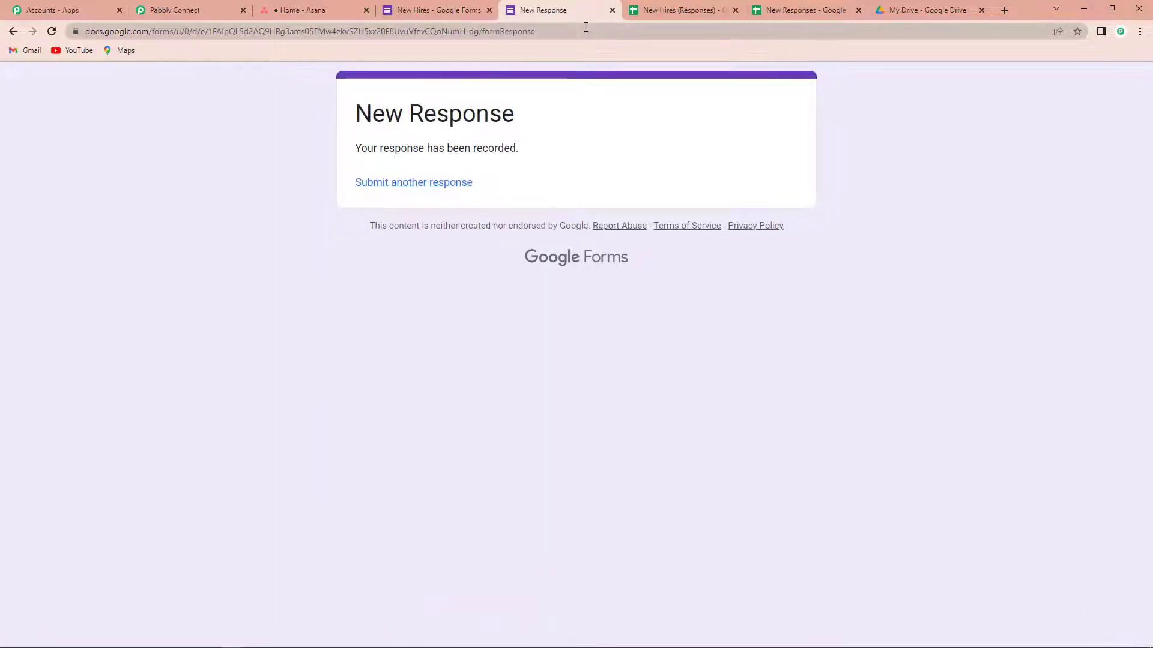
Step: Make row 2 of the New Hires (Responses) sheet bold
left_click(686, 12)
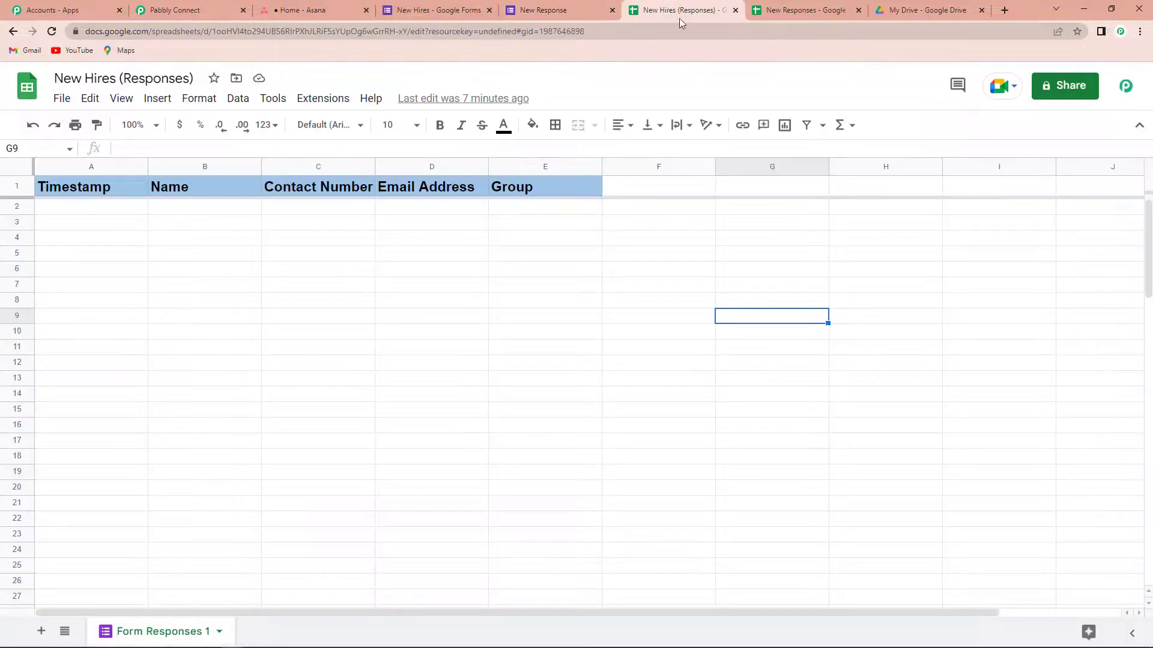
left_click(17, 206)
left_click(439, 124)
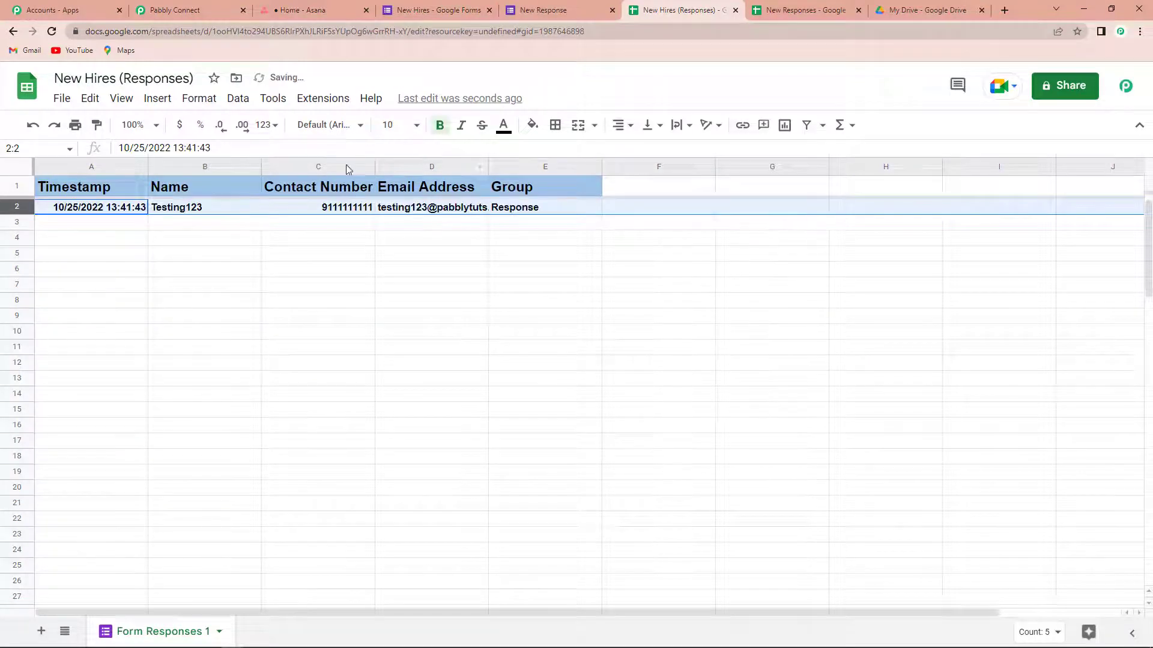
left_click(399, 331)
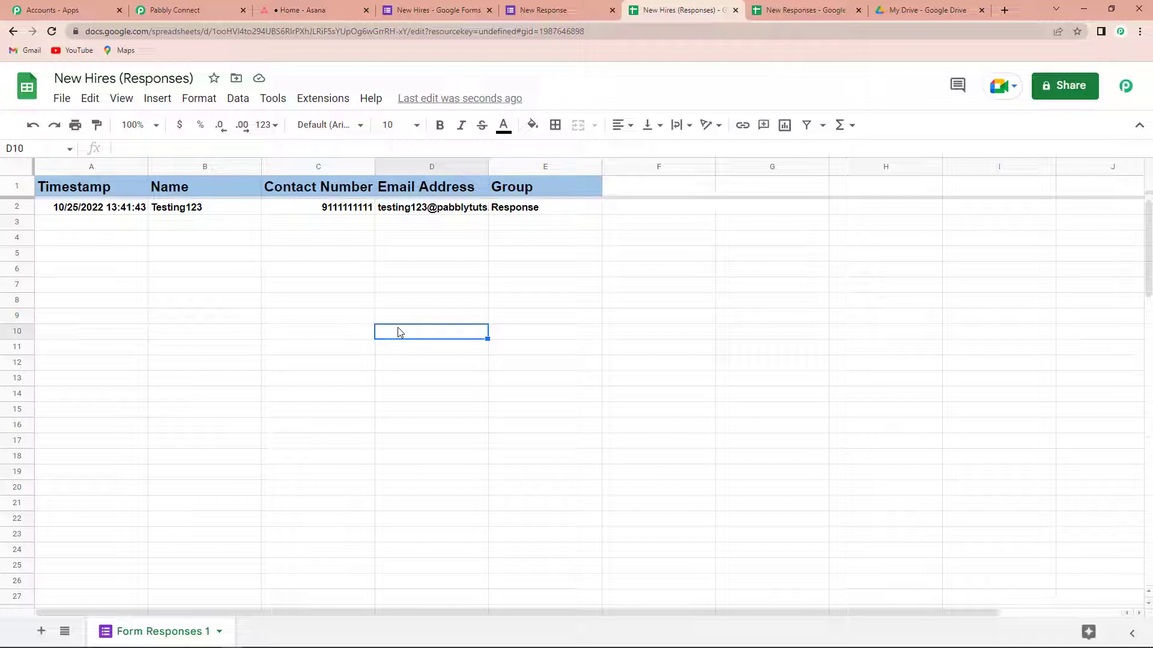
Step: Look up the Pabbly Connect Webhooks add-on in the marketplace and reload the sheet
left_click(325, 99)
mouse_move(346, 126)
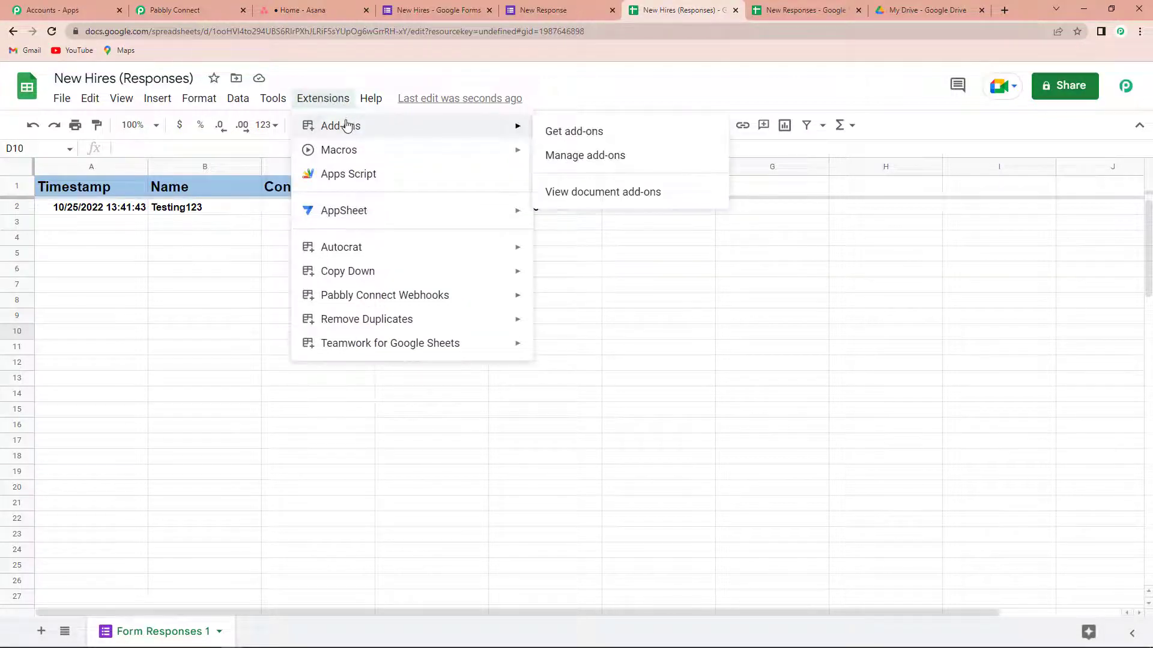
left_click(568, 131)
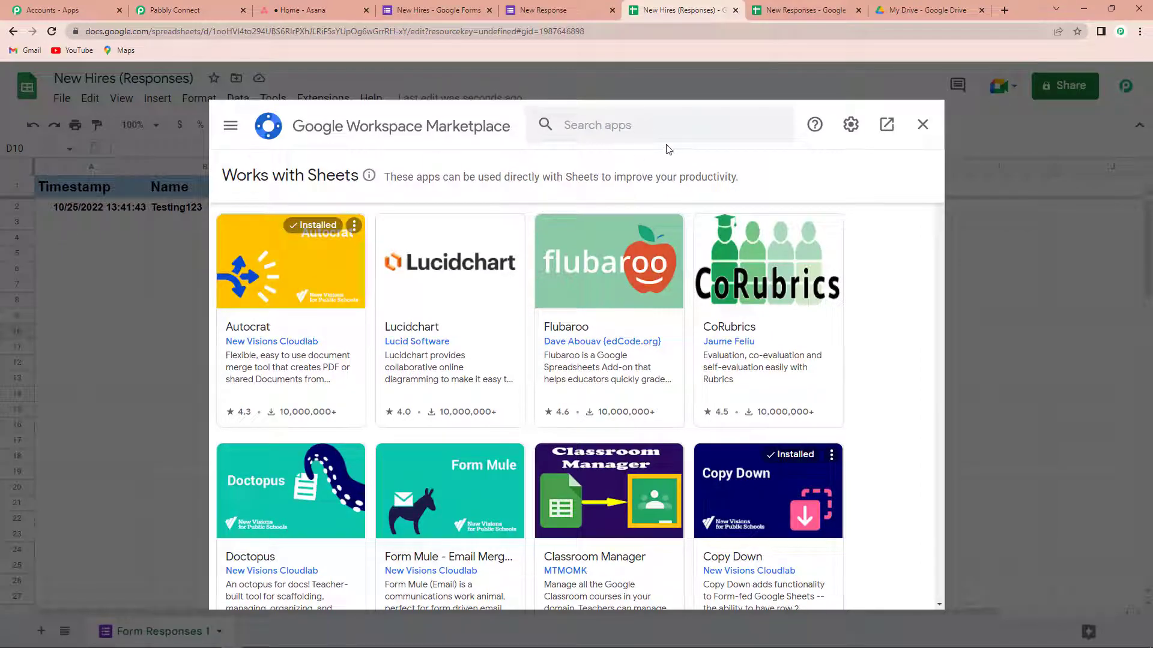
left_click(662, 123)
type("Pabbly")
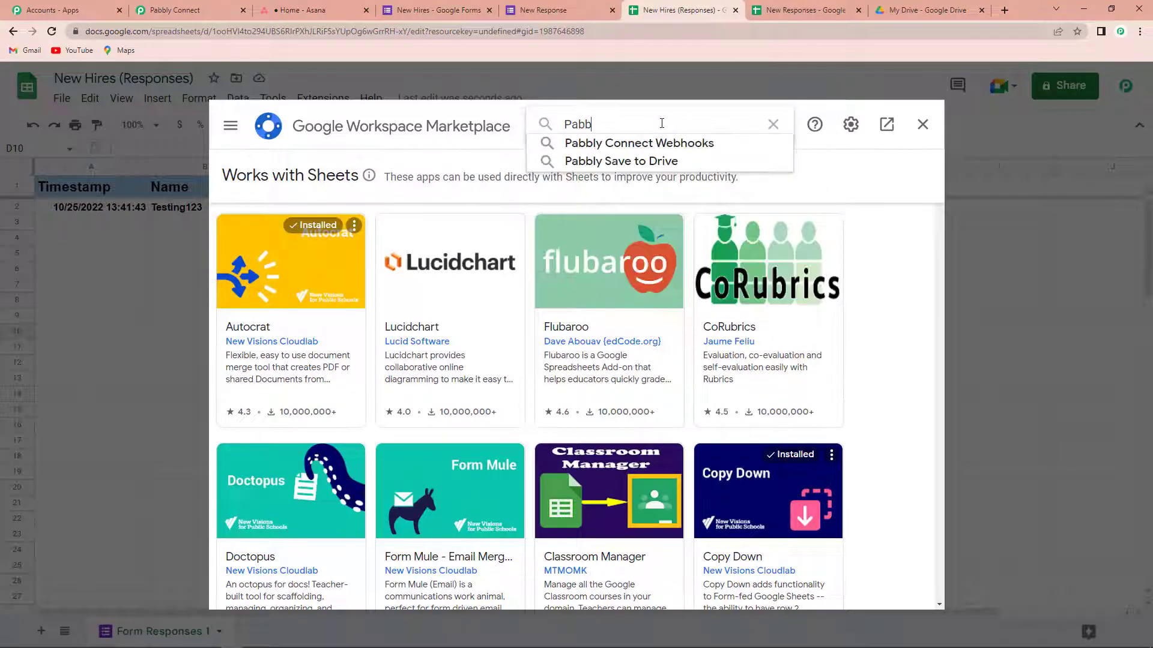
left_click(658, 144)
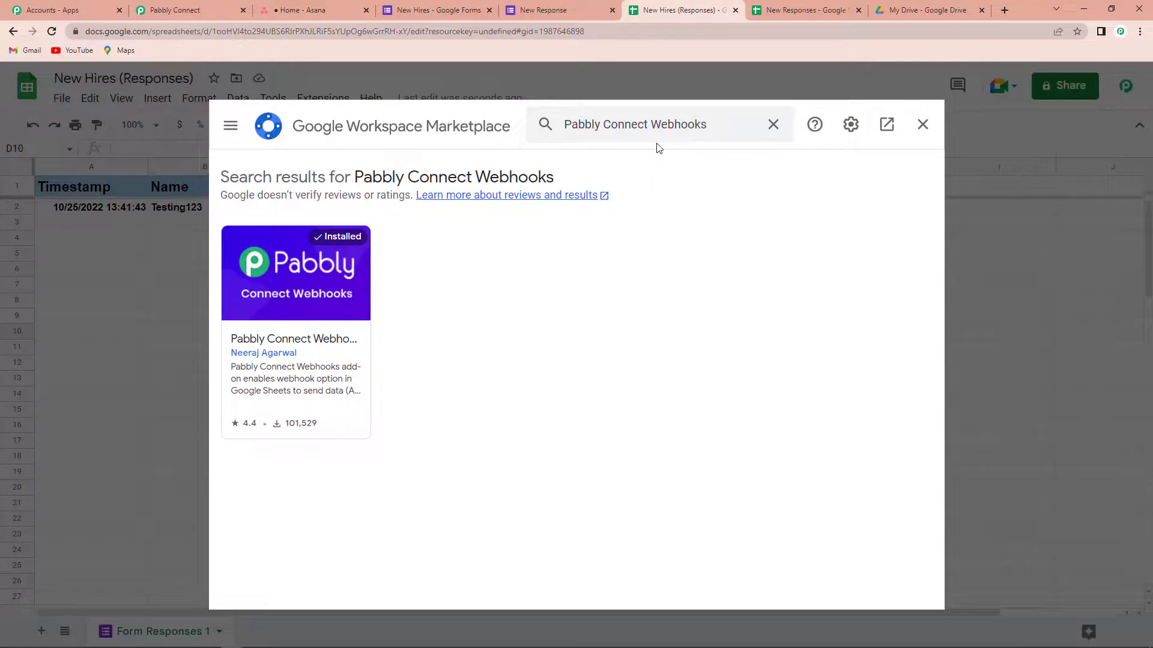
left_click(922, 124)
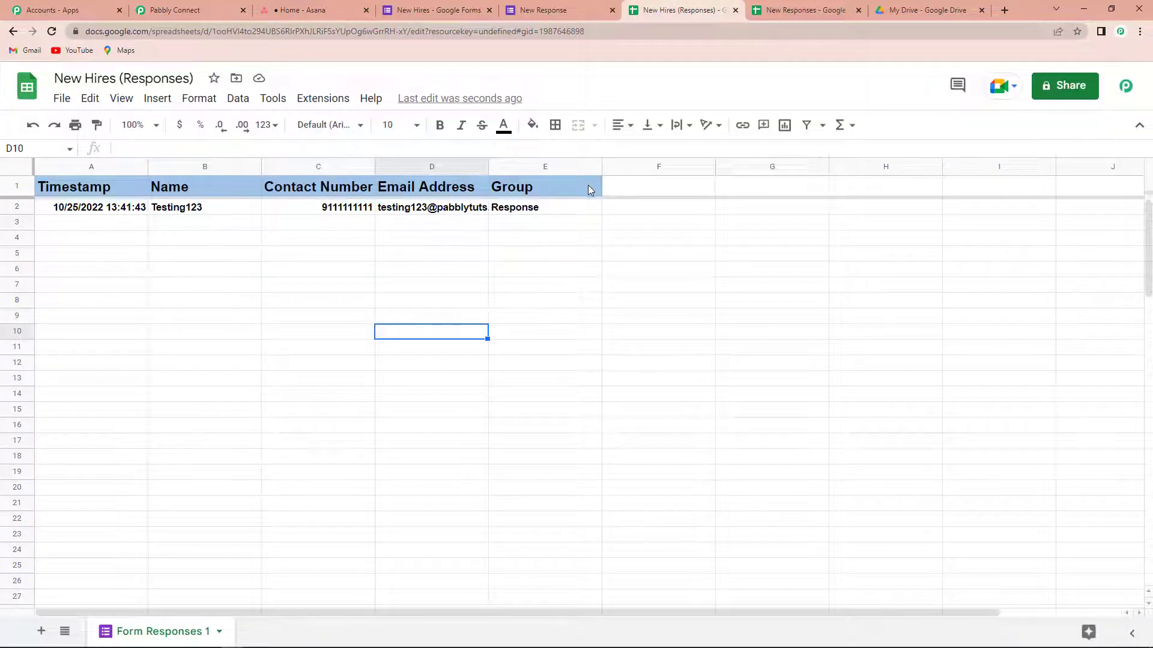
left_click(52, 33)
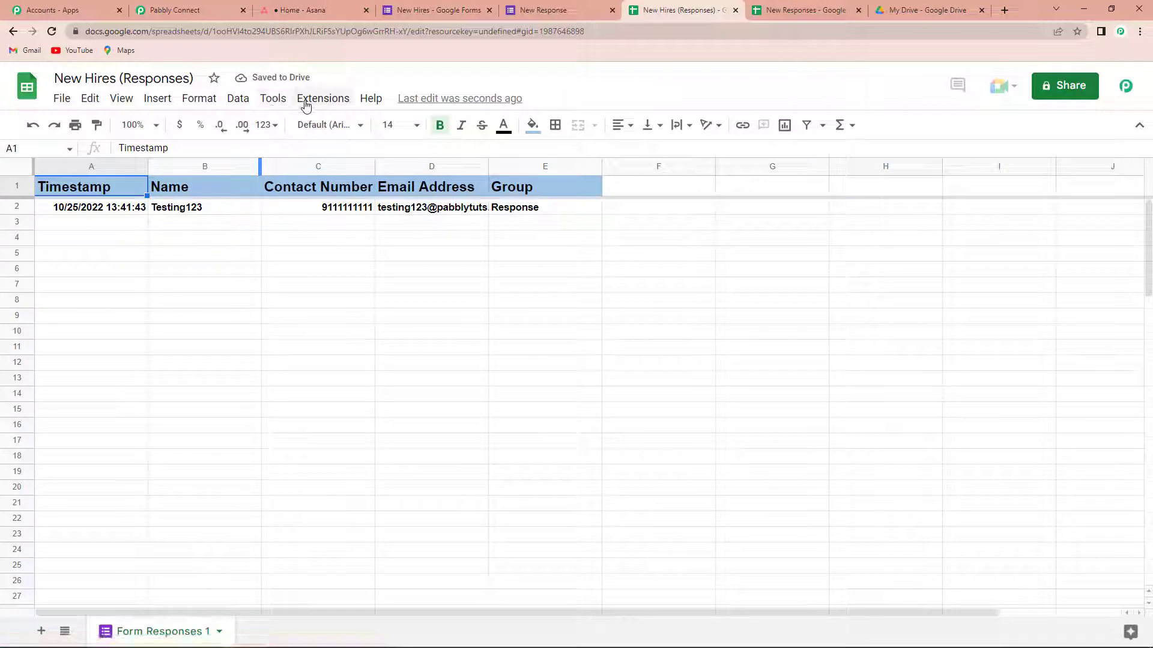
Step: Bring up the Pabbly Connect Webhooks entry in the Extensions menu
left_click(305, 104)
left_click(306, 103)
left_click(305, 103)
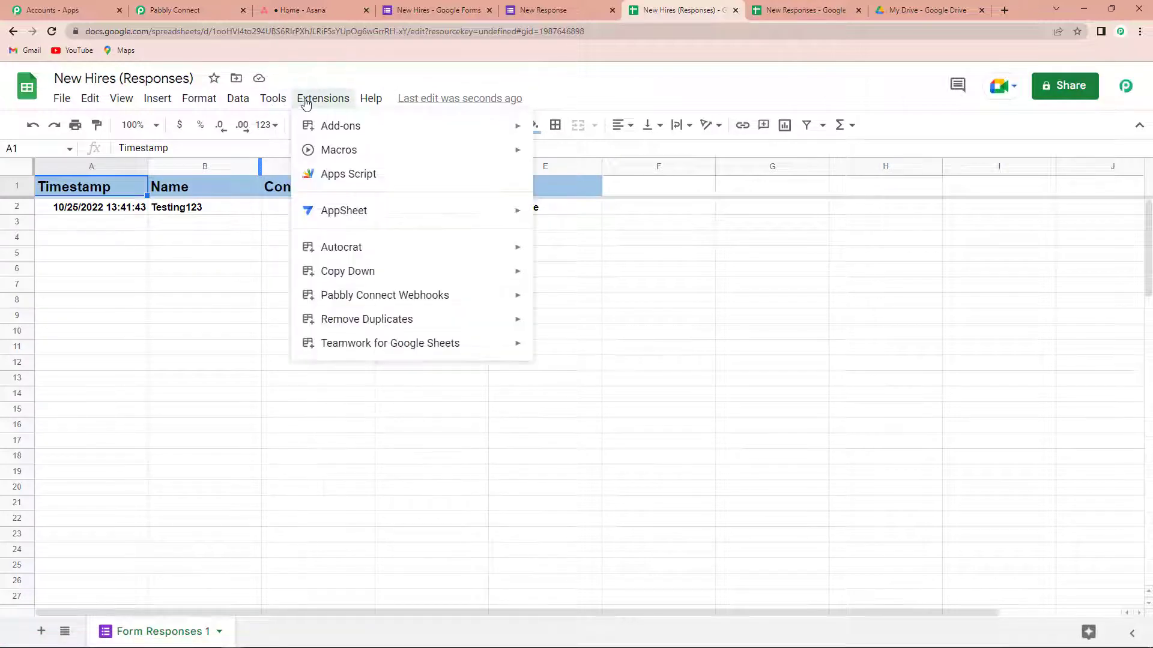
mouse_move(335, 298)
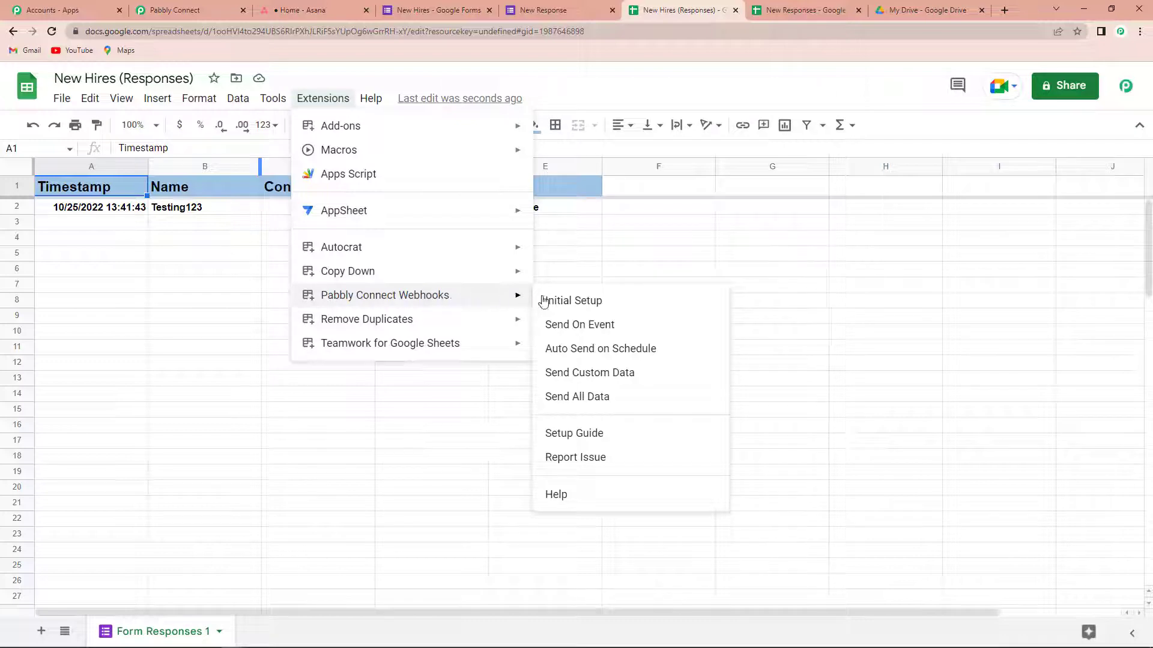
Step: Open the Pabbly Connect Webhooks Initial Setup dialog
left_click(603, 302)
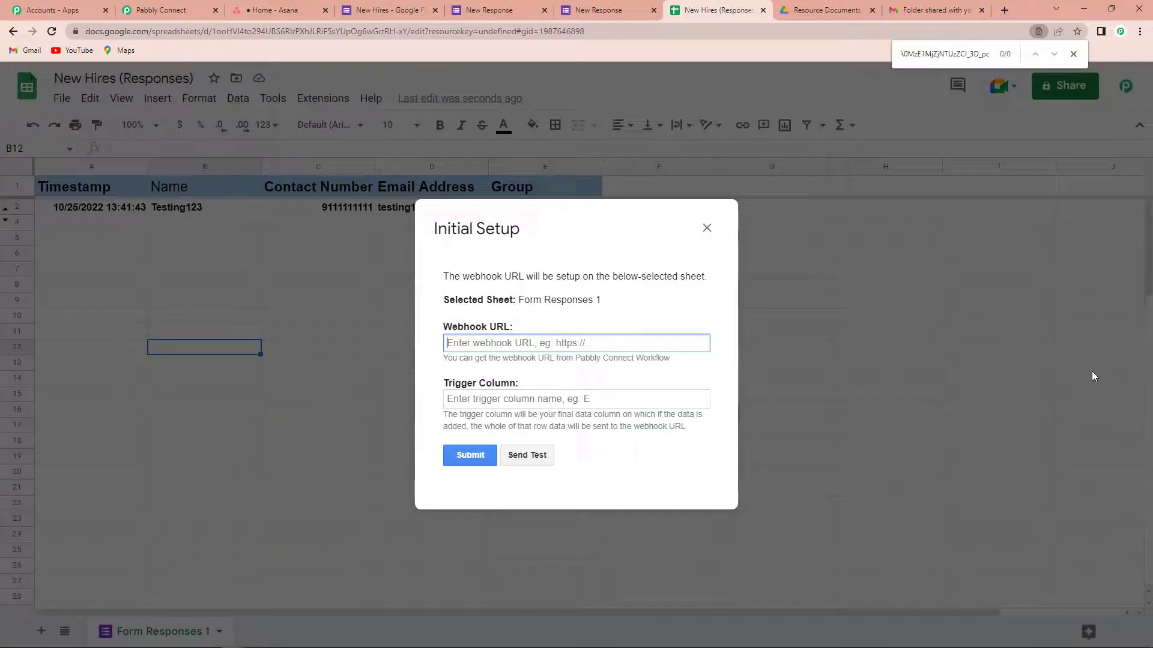
left_click(706, 228)
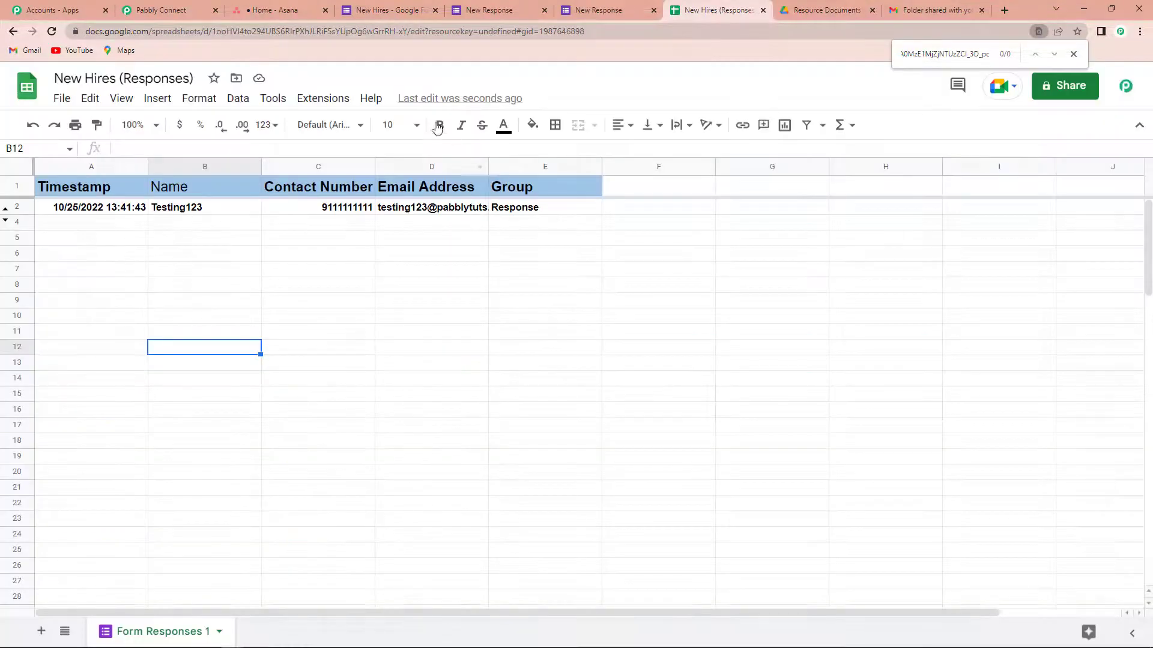
left_click(323, 98)
mouse_move(362, 298)
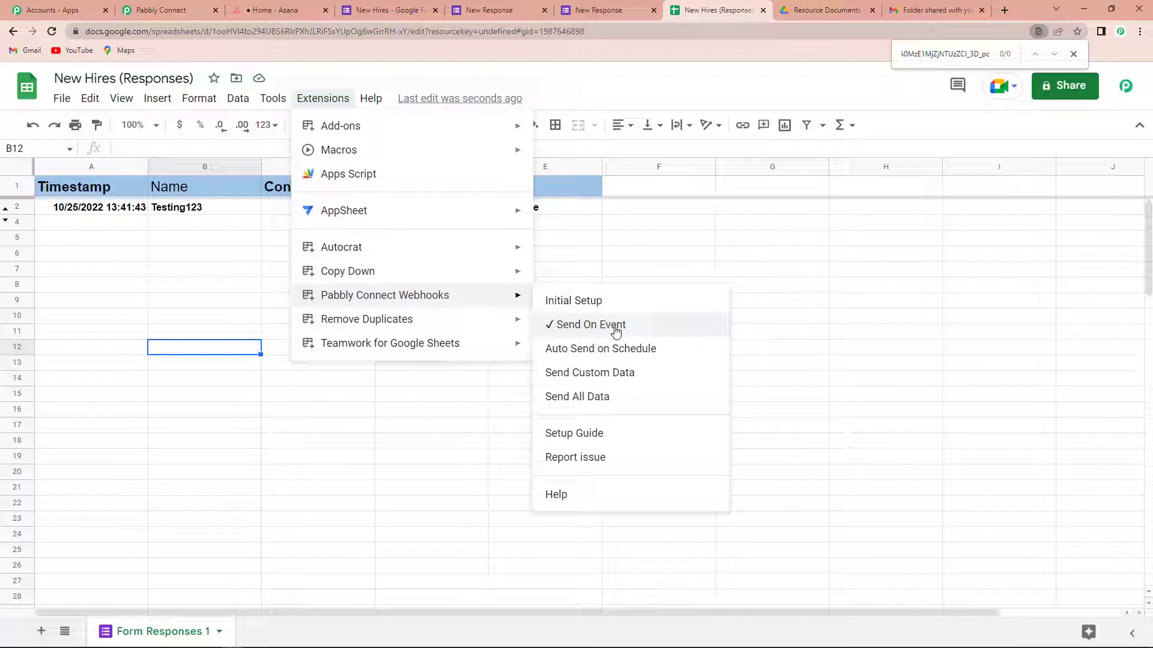
left_click(585, 305)
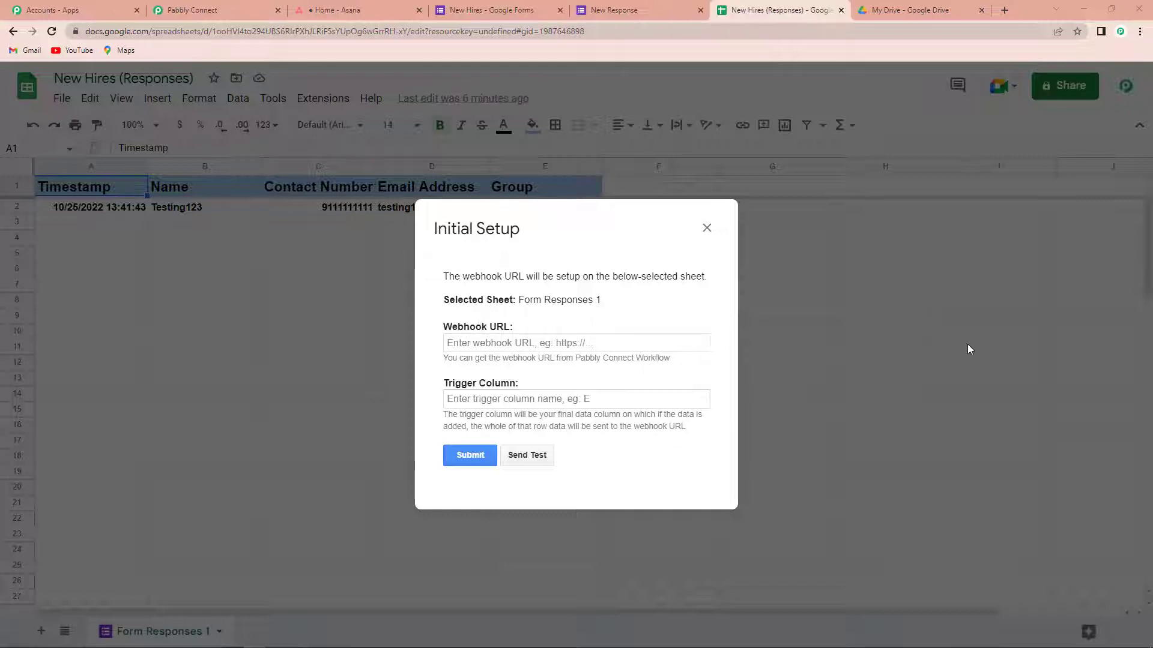
Step: Paste the workflow's webhook URL from Pabbly Connect into the Webhook URL field
left_click(240, 10)
left_click(892, 334)
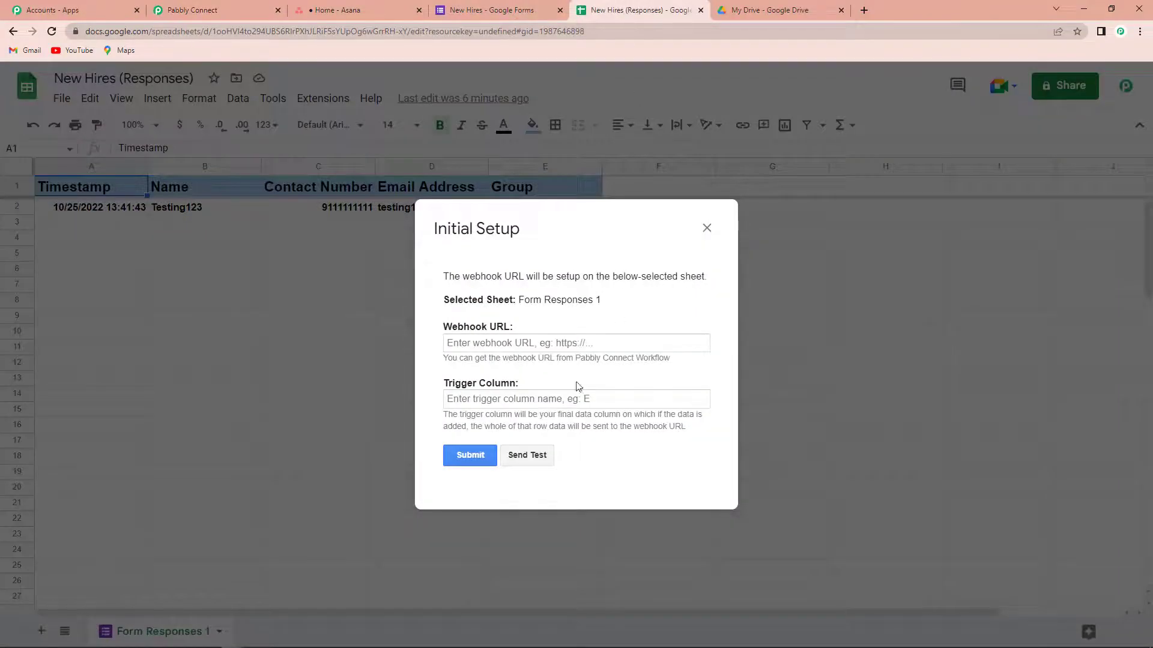
left_click(555, 343)
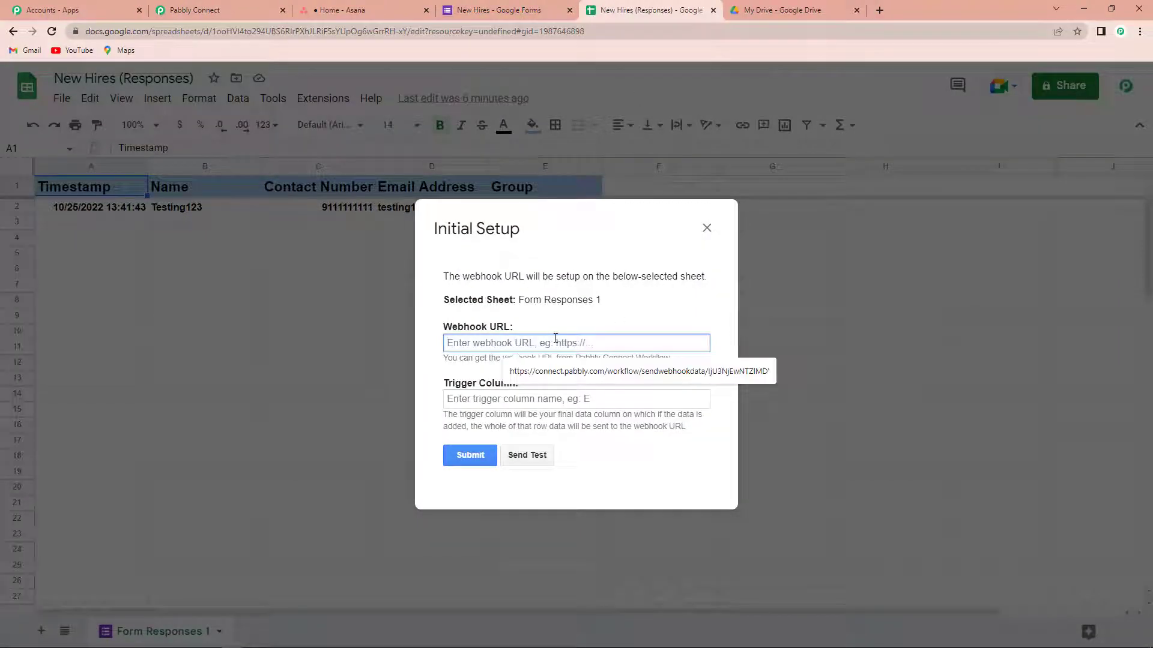
key("ctrl+v")
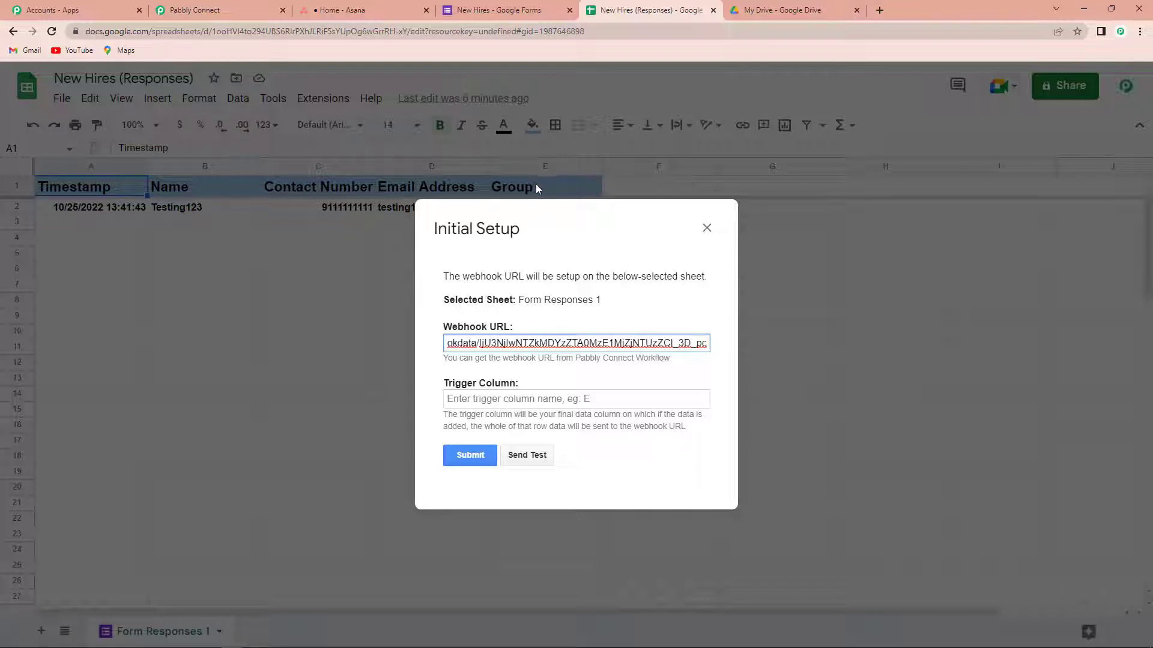
Step: Set trigger column E, send a test row, and submit the setup
left_click(493, 399)
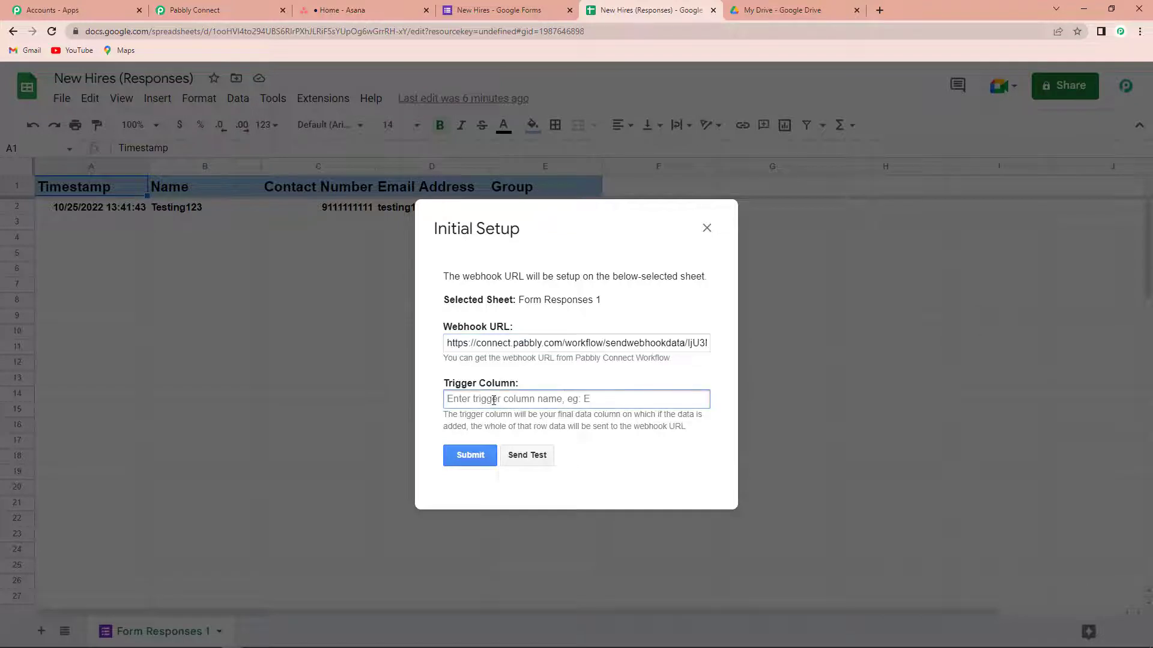
type("E")
left_click(528, 459)
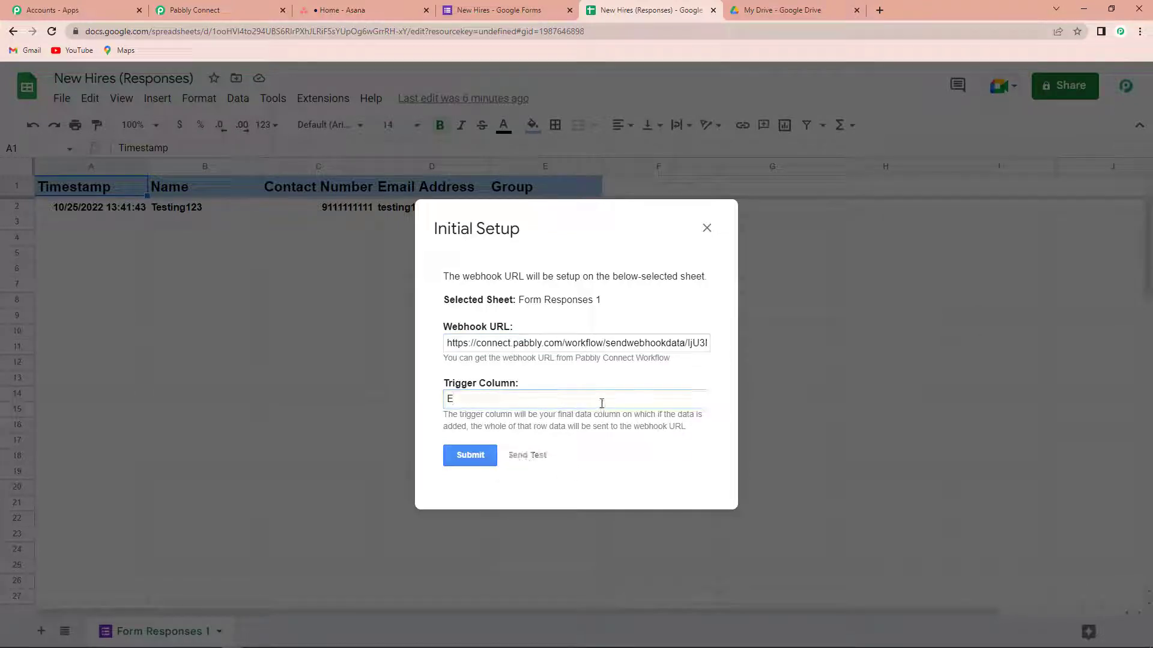
scroll(601, 404, "down", 2)
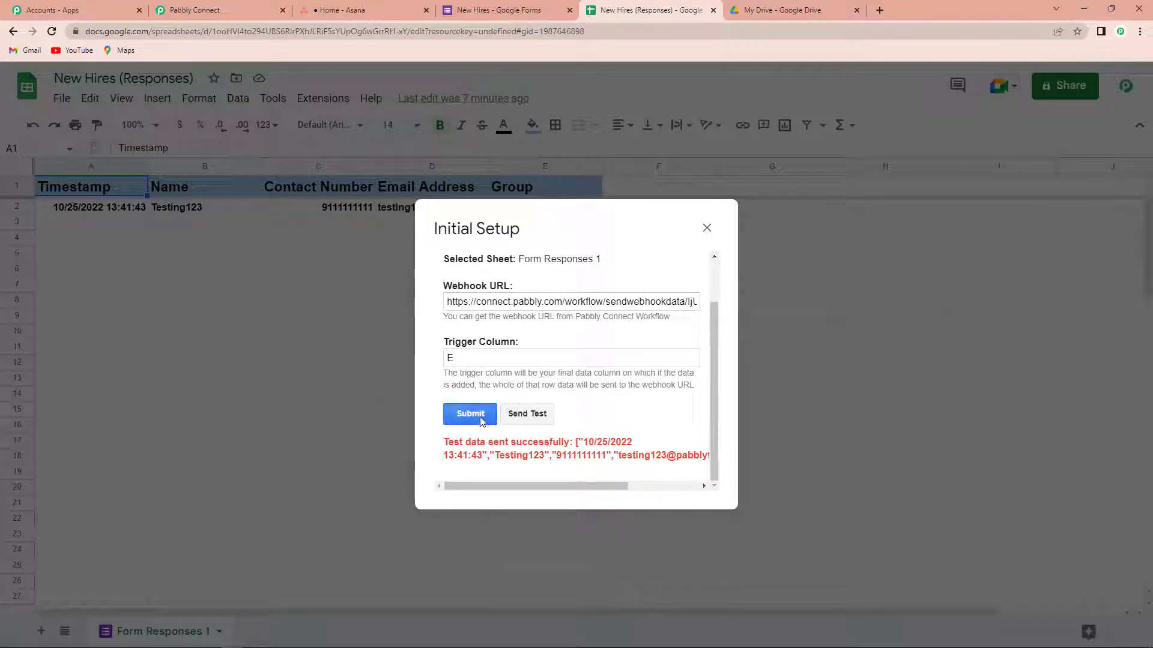
left_click(462, 414)
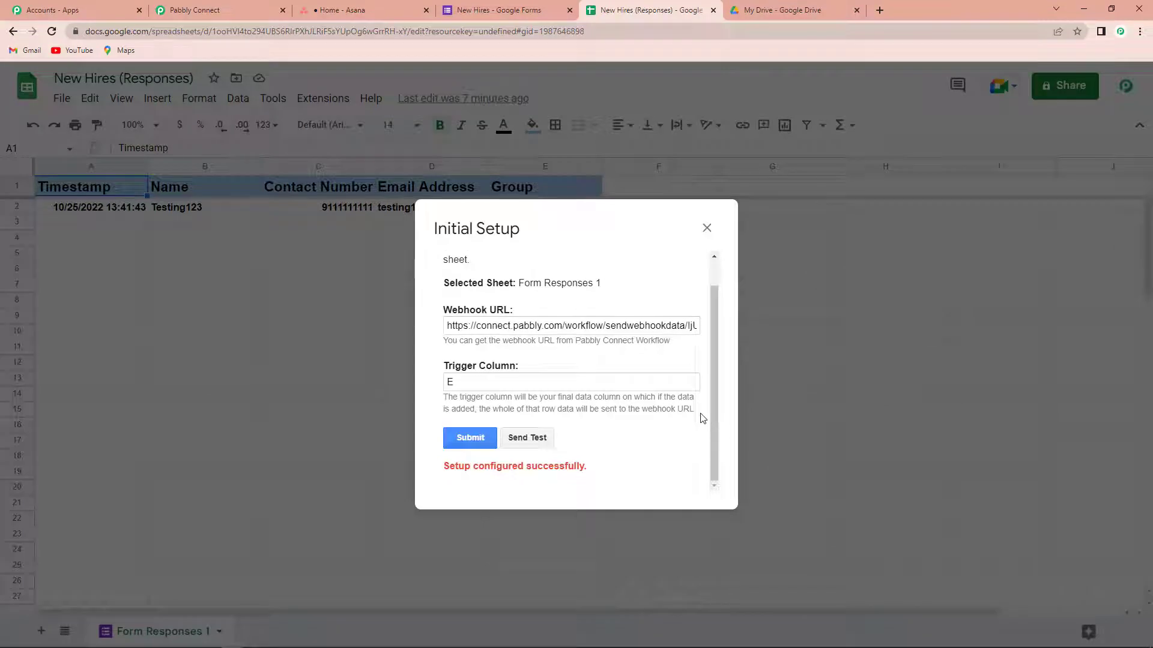
left_click(195, 10)
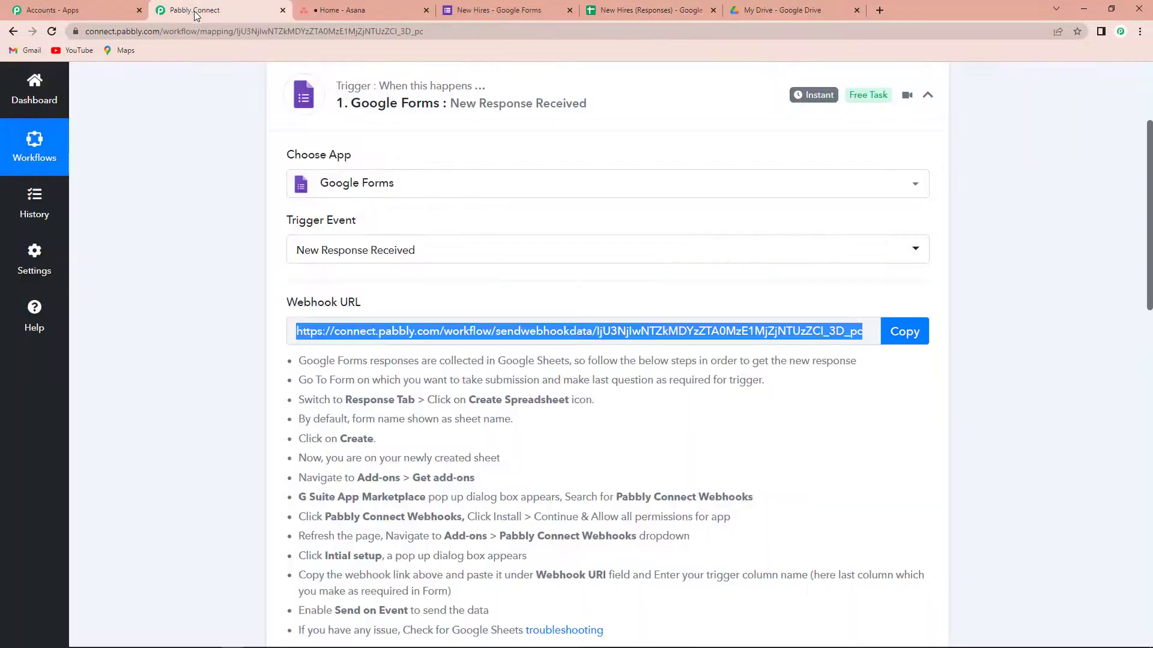
Step: Choose Asana as the app for the workflow's action step
scroll(702, 450, "down", 8)
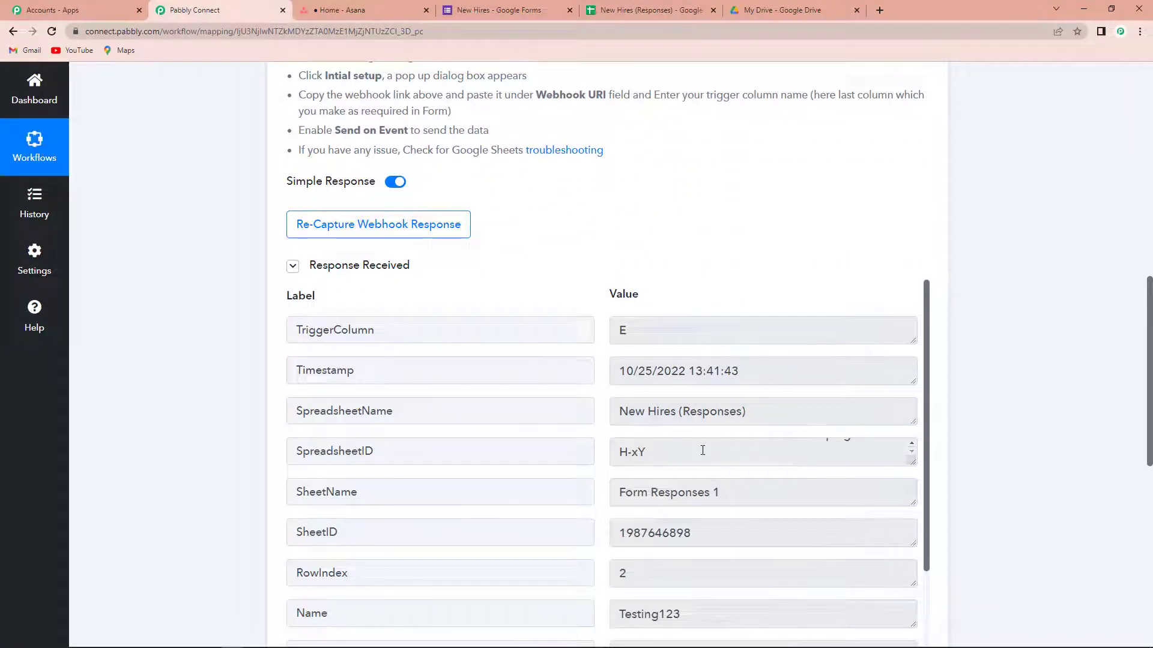
scroll(978, 378, "down", 3)
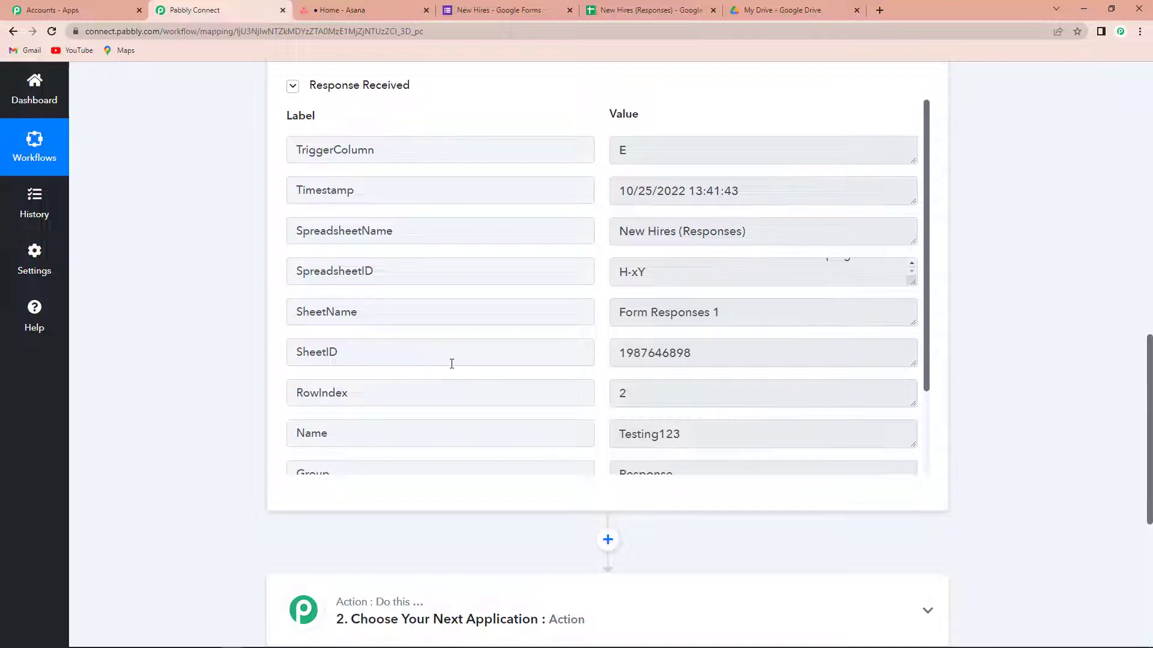
scroll(452, 363, "down", 1)
scroll(451, 364, "down", 1)
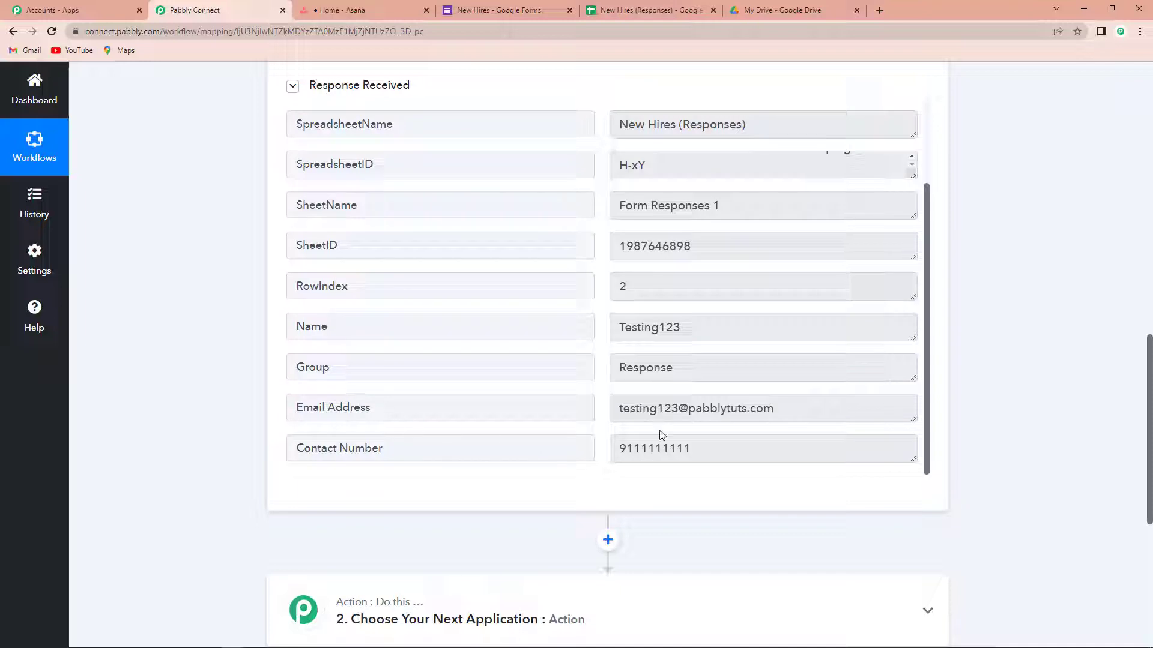
scroll(656, 419, "down", 2)
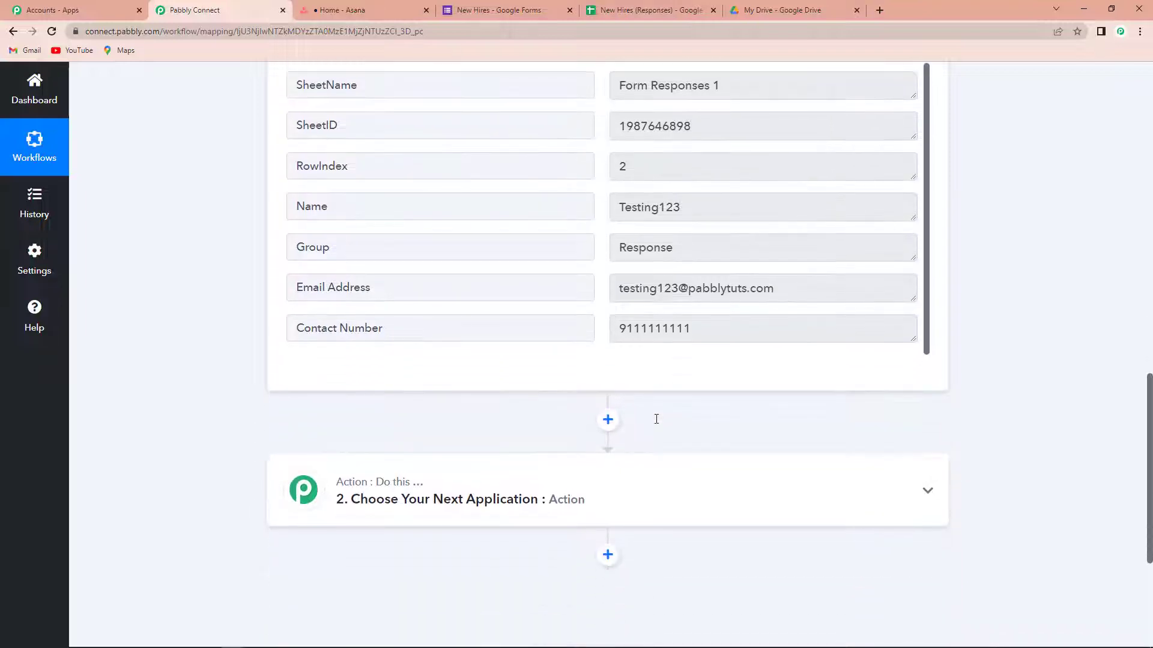
scroll(657, 419, "down", 2)
left_click(376, 366)
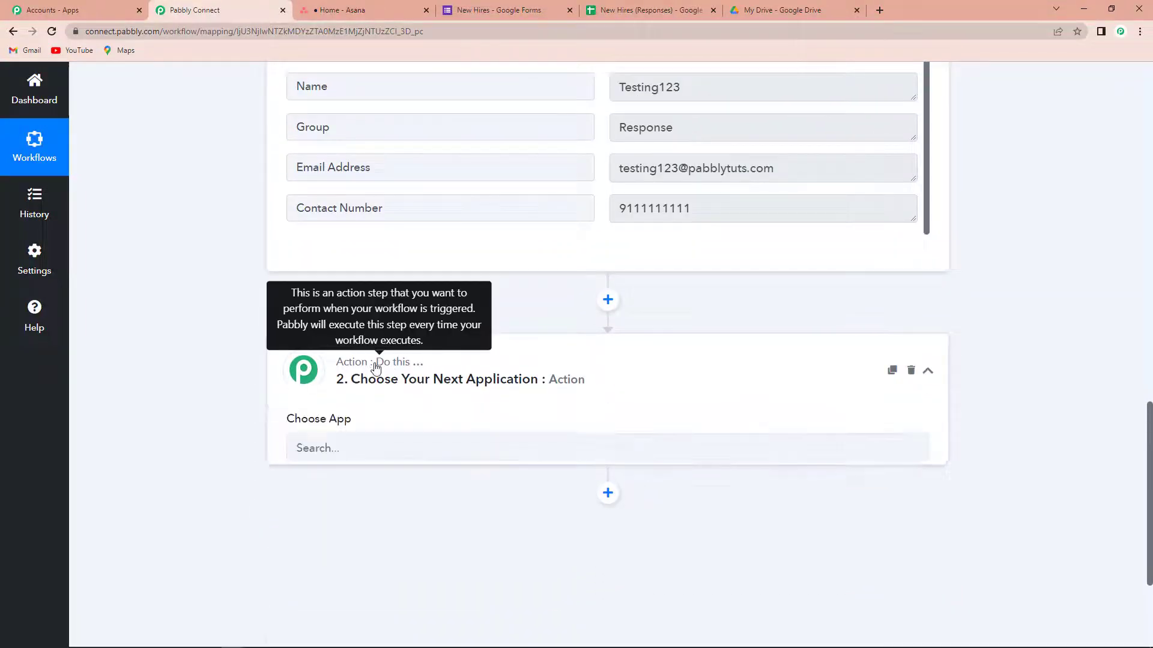
left_click(355, 466)
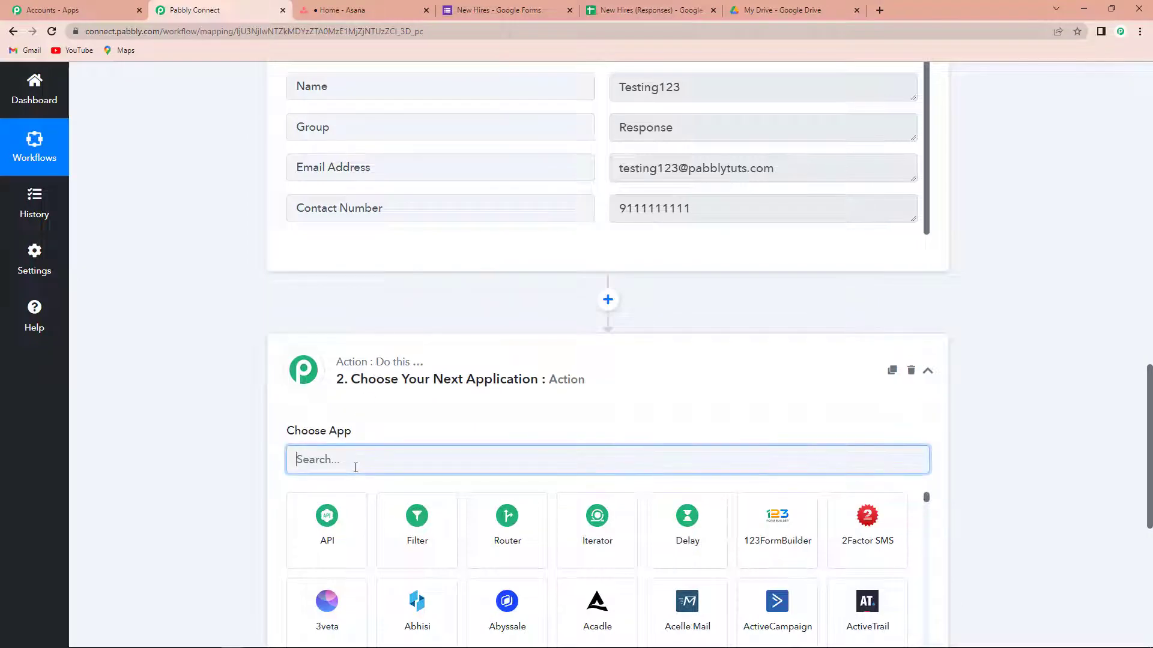
type("asana")
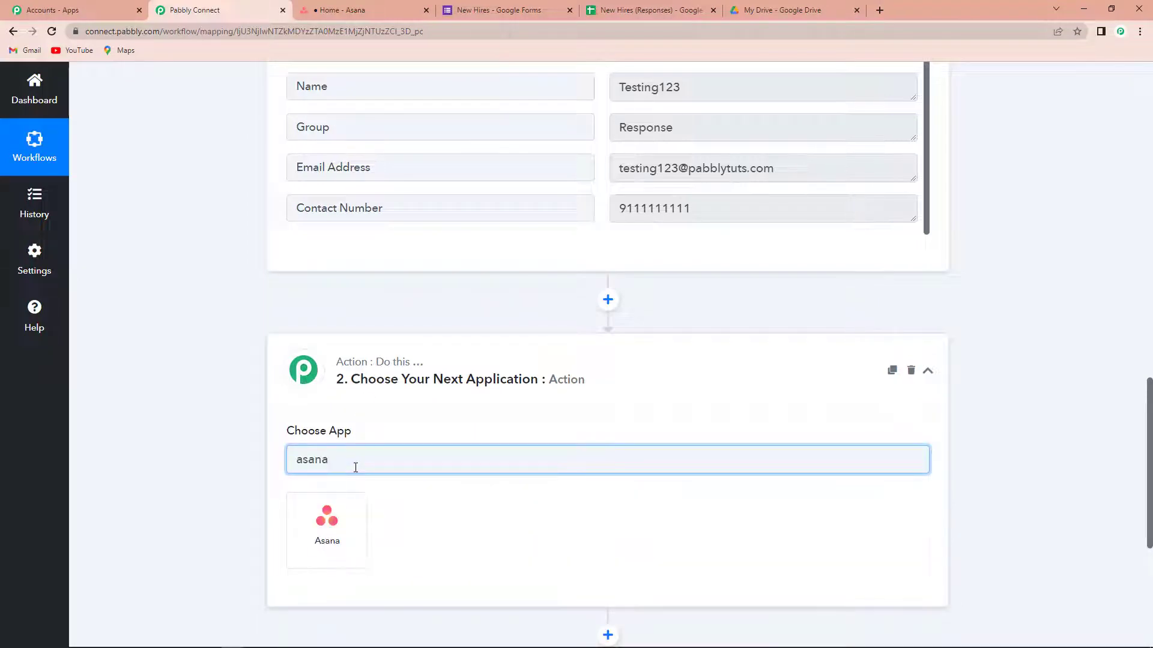
left_click(343, 505)
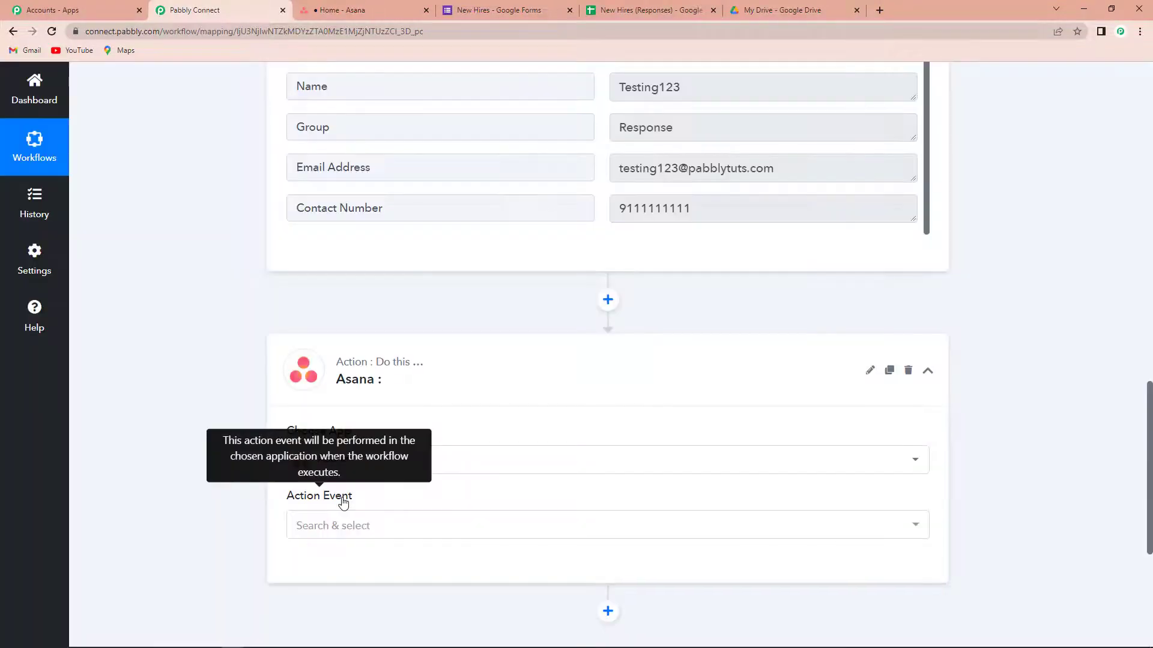
Step: Select Get User as the Asana action event and begin connecting an account
scroll(343, 503, "down", 2)
left_click(330, 415)
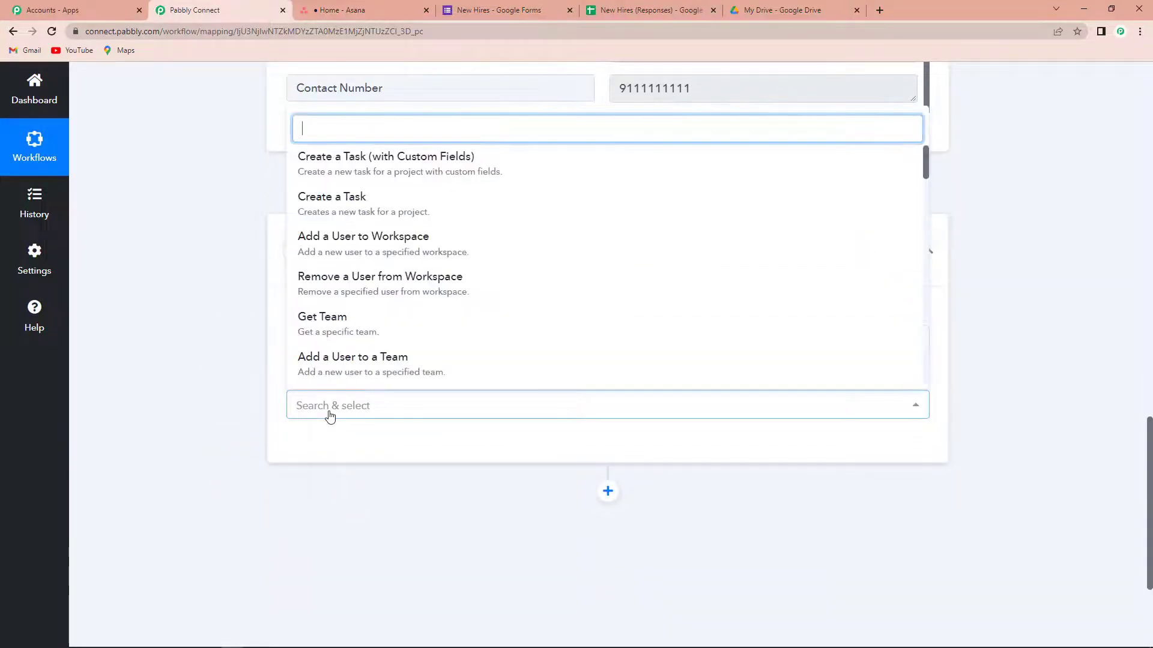
scroll(353, 321, "down", 3)
left_click(350, 357)
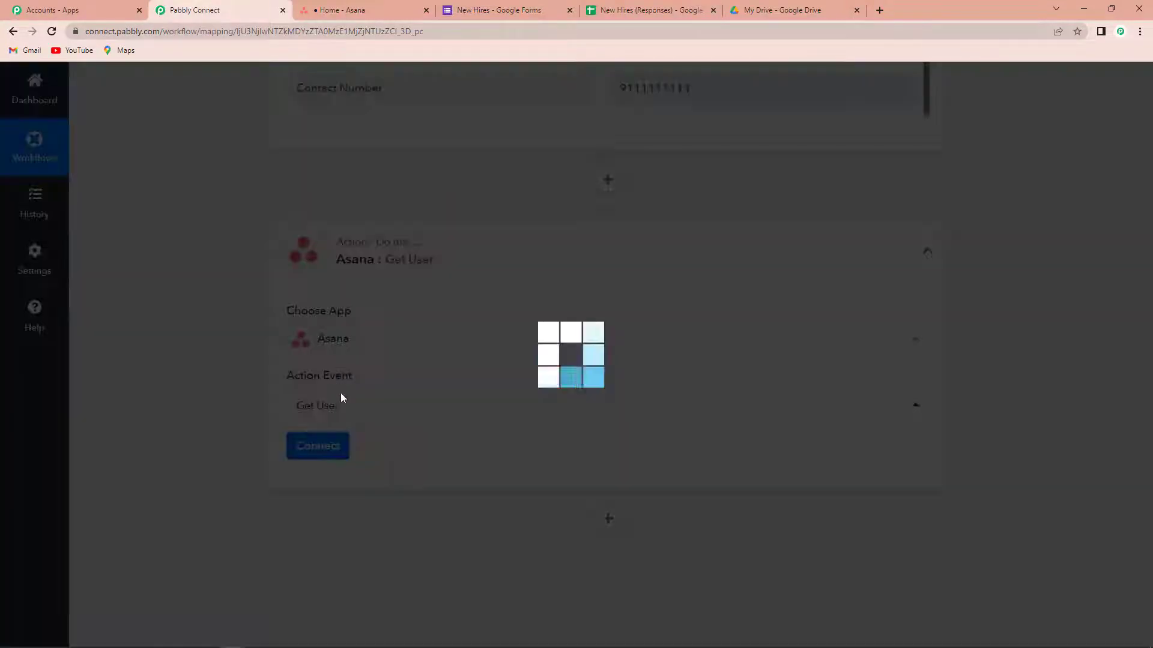
left_click(334, 451)
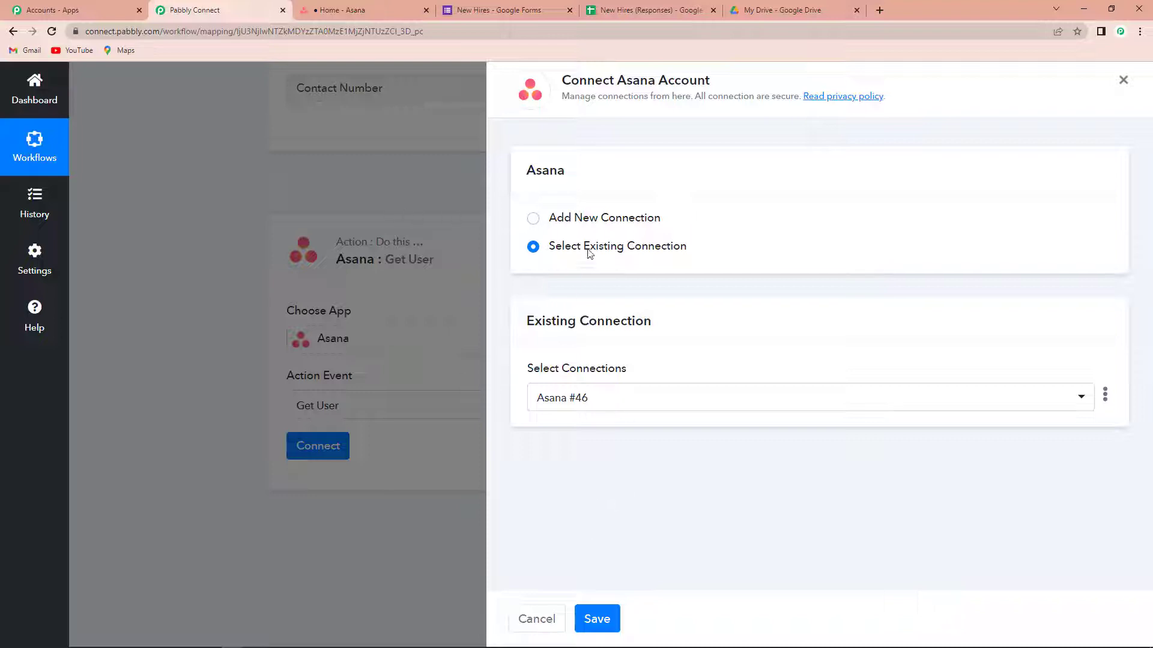
Step: Authorize a new Asana connection for the action step
left_click(534, 219)
left_click(634, 377)
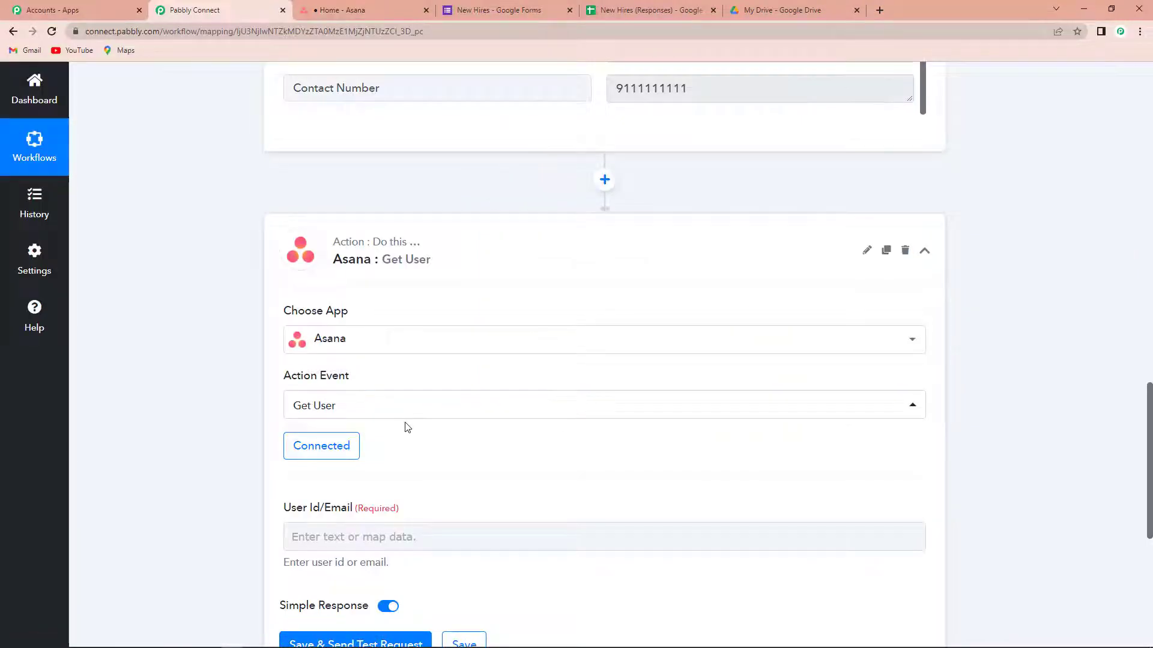
scroll(404, 424, "down", 2)
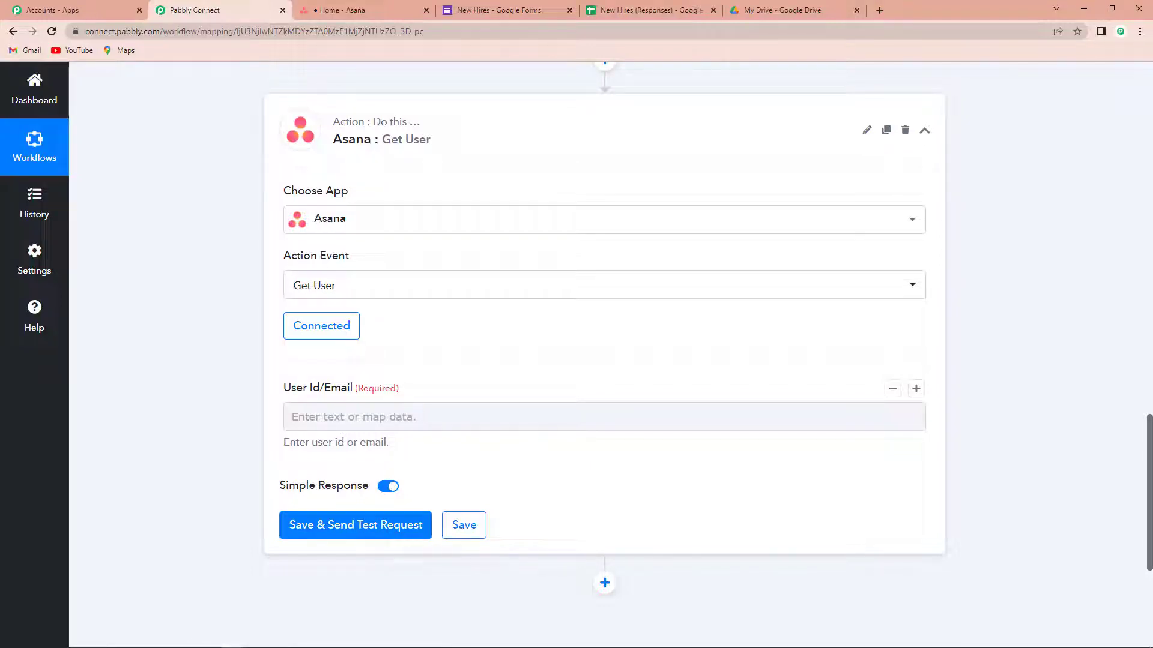
Step: Map the form's Email Address into User Id/Email and send a test request
left_click(335, 415)
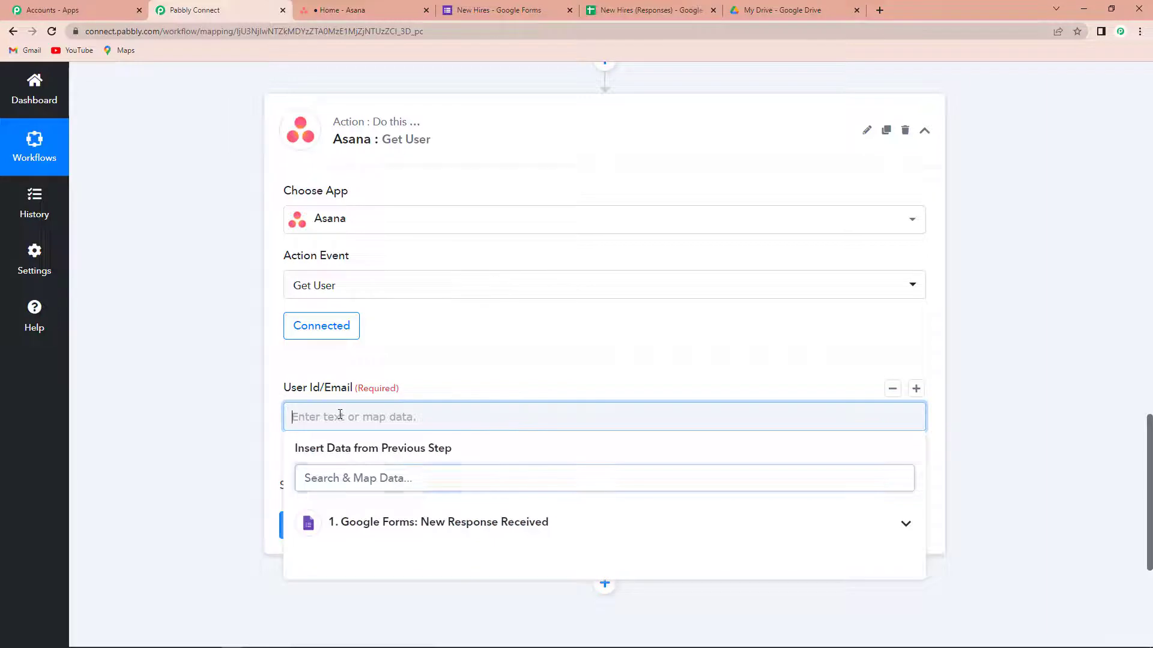
left_click(367, 537)
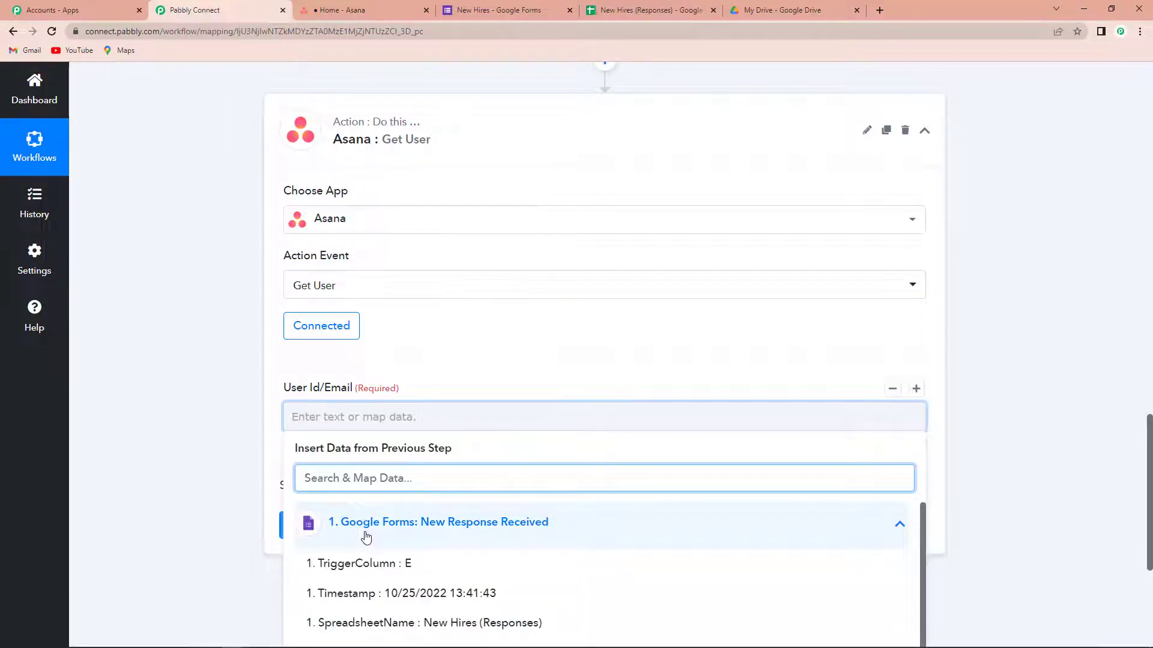
type("@")
left_click(384, 565)
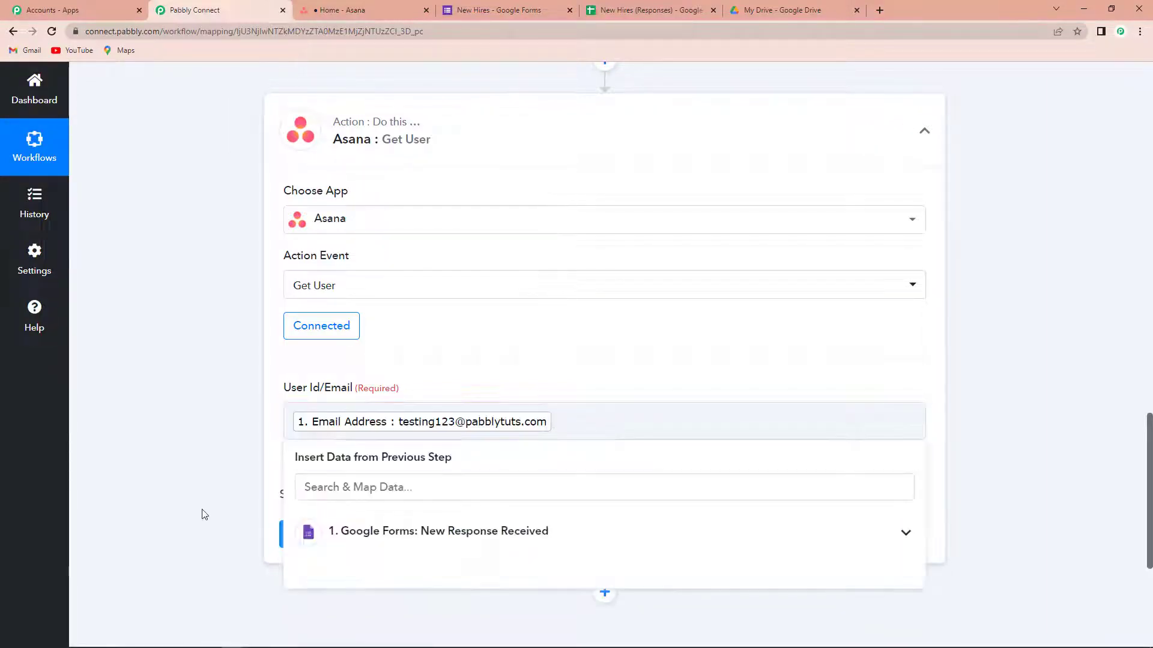
left_click(201, 512)
left_click(316, 534)
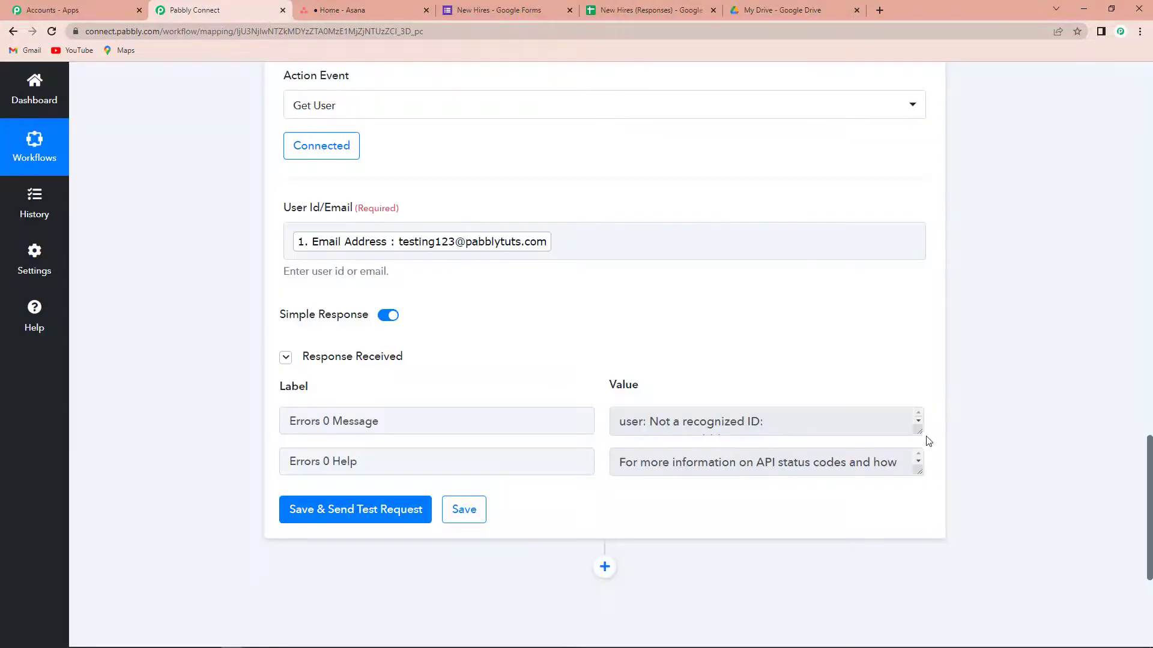
left_click_drag(920, 432, 926, 476)
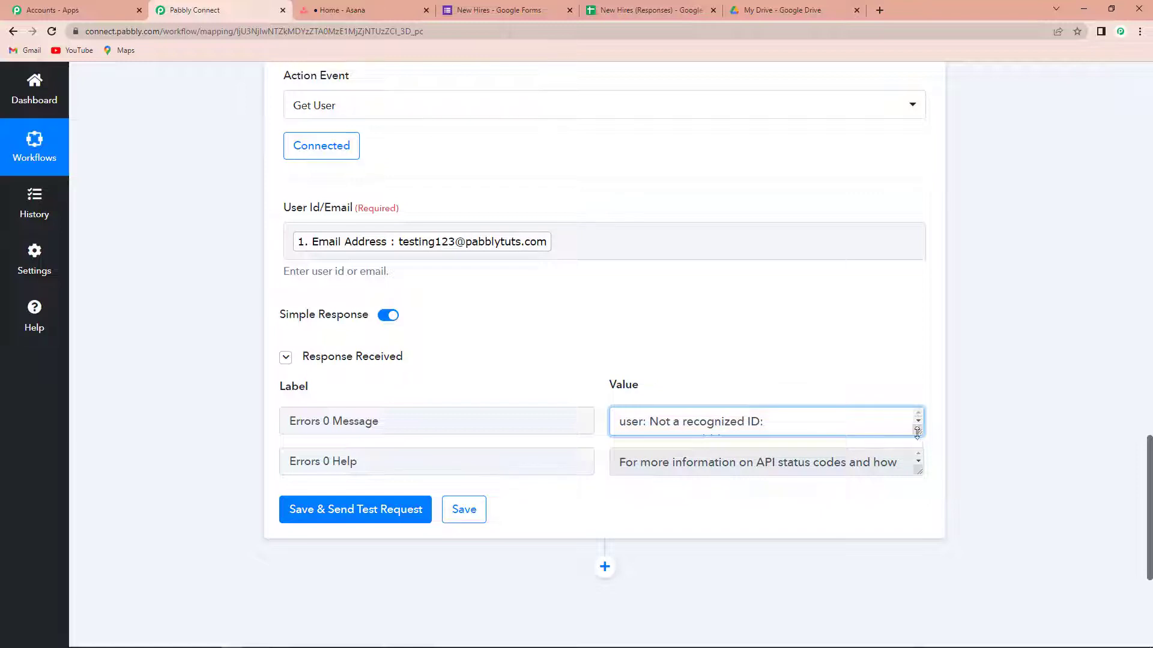
left_click_drag(918, 431, 919, 465)
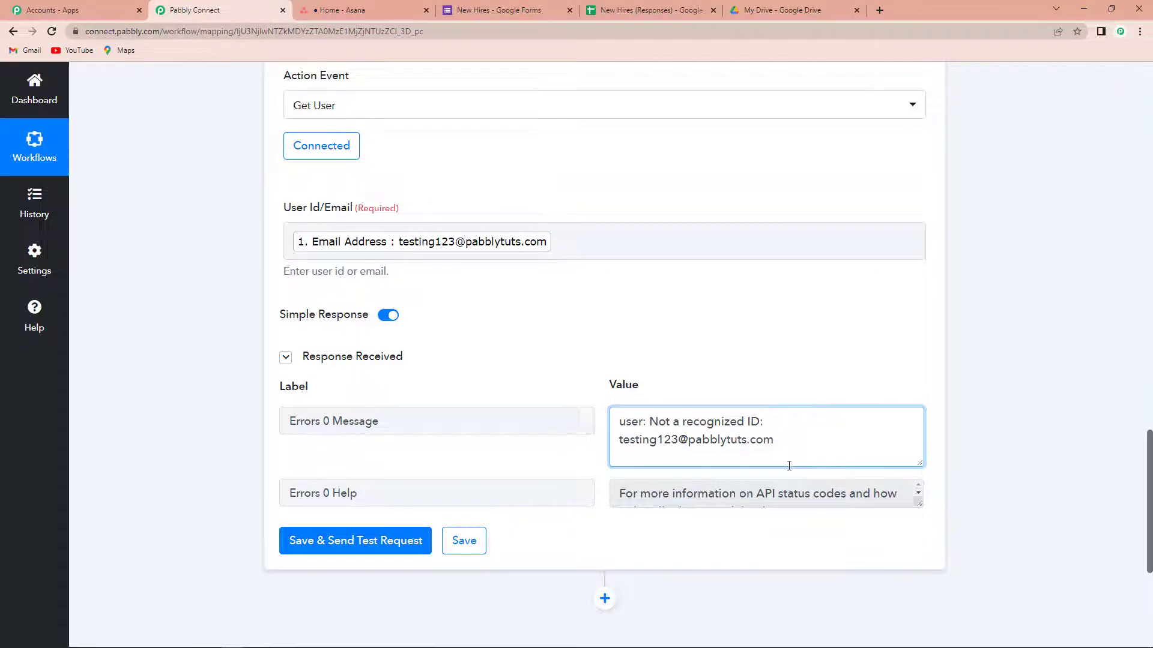
scroll(747, 454, "down", 3)
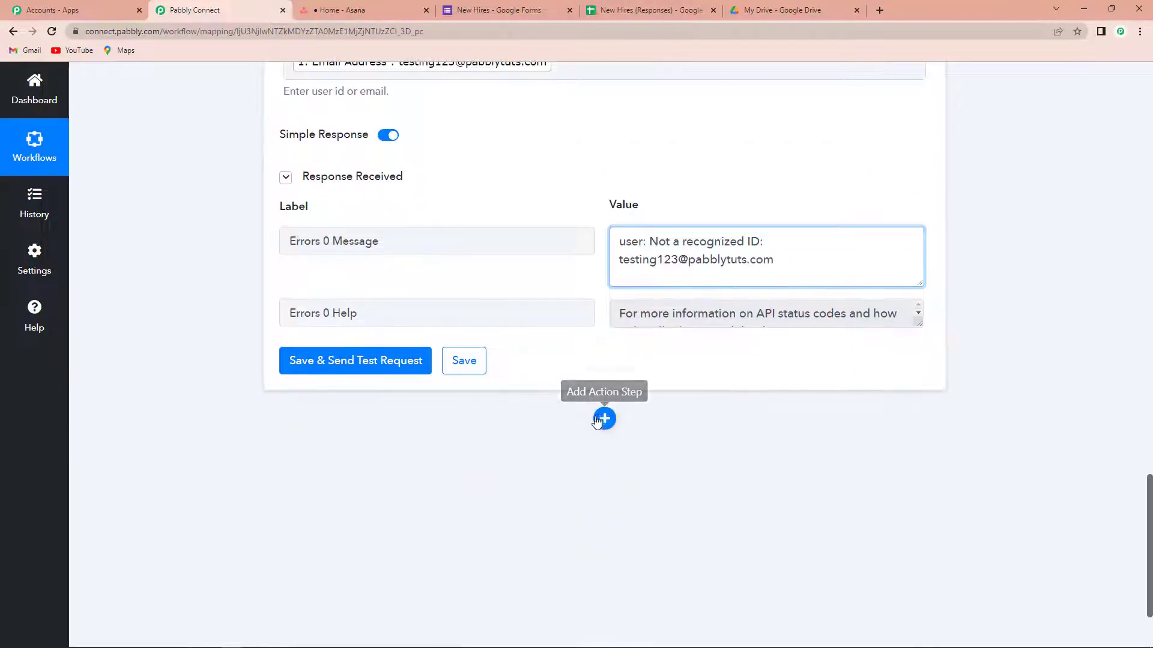
Step: Add a Filter step after Get User that checks whether Asana's Errors 0 Message exists
left_click(604, 417)
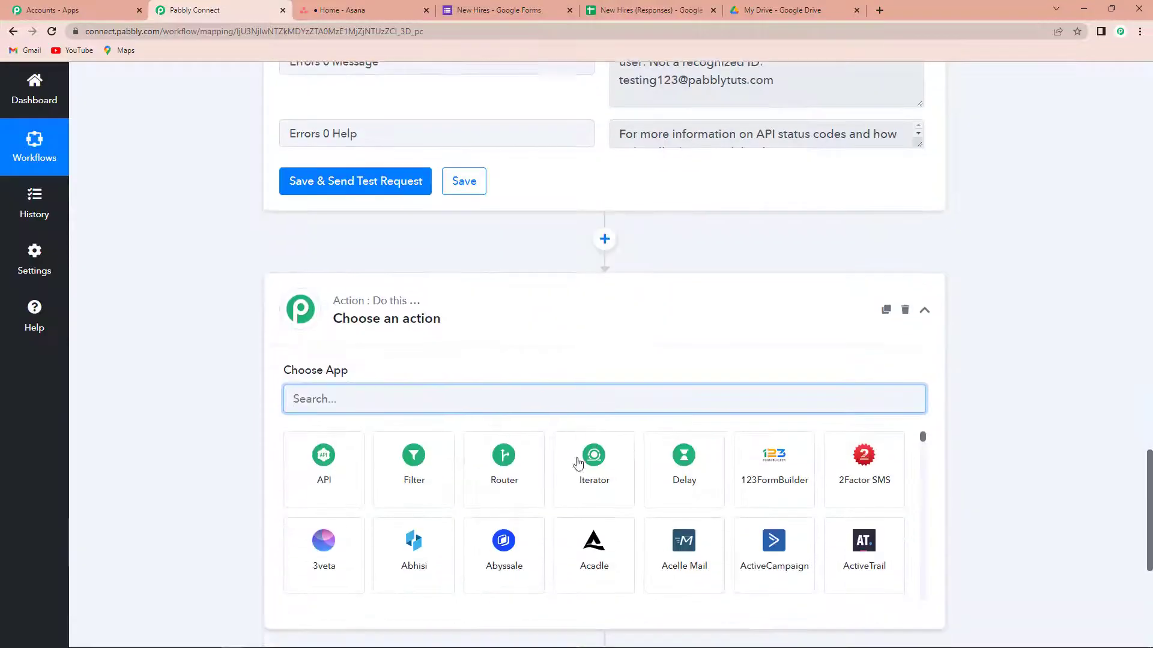
left_click(413, 463)
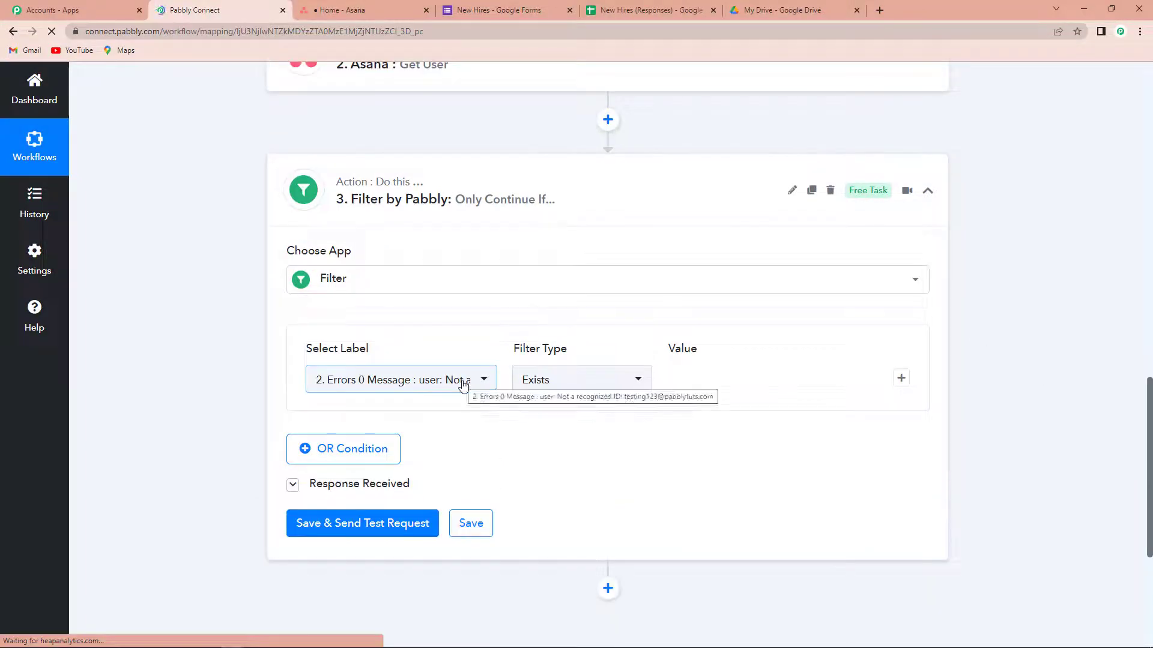
left_click(462, 379)
left_click(405, 334)
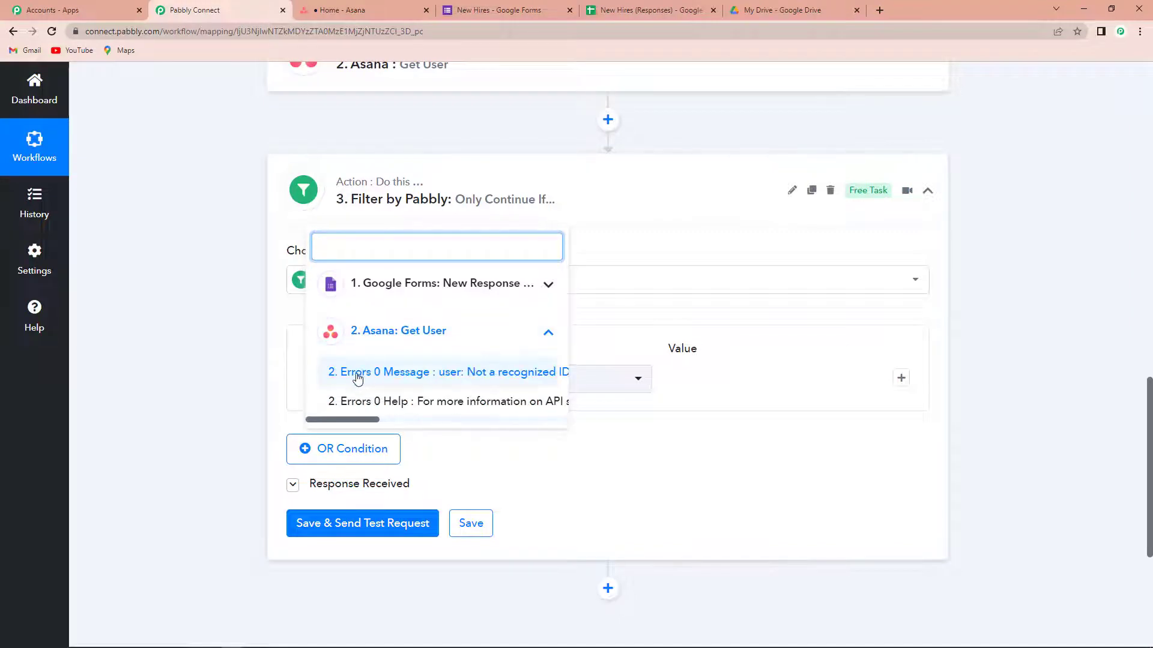
left_click(401, 376)
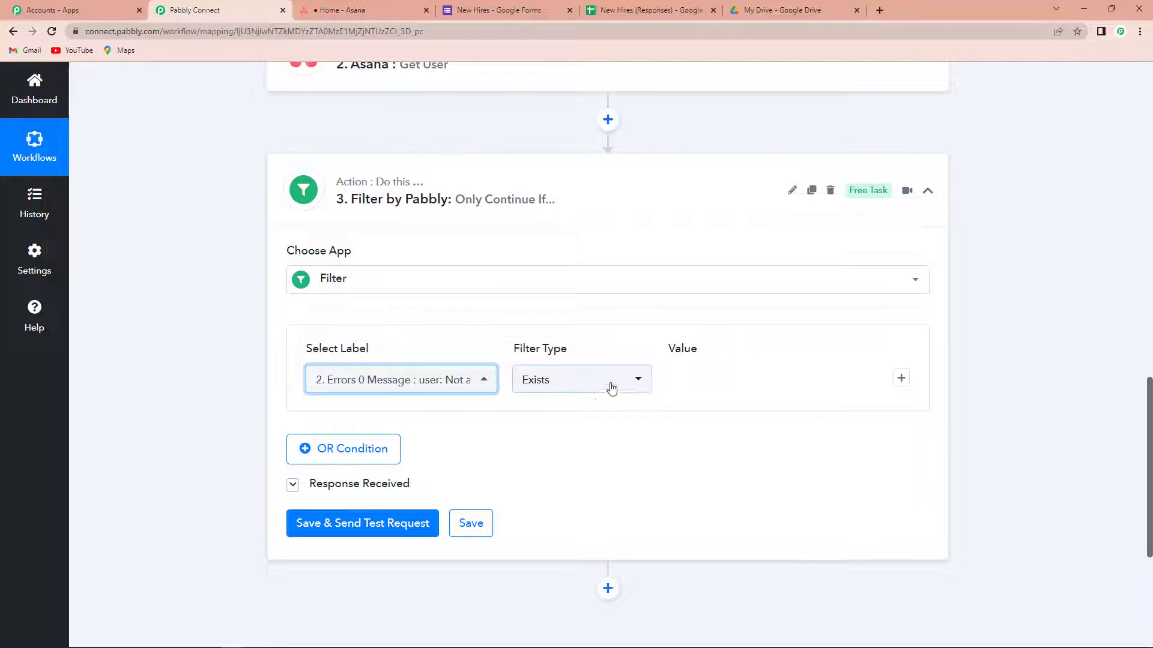
left_click(641, 383)
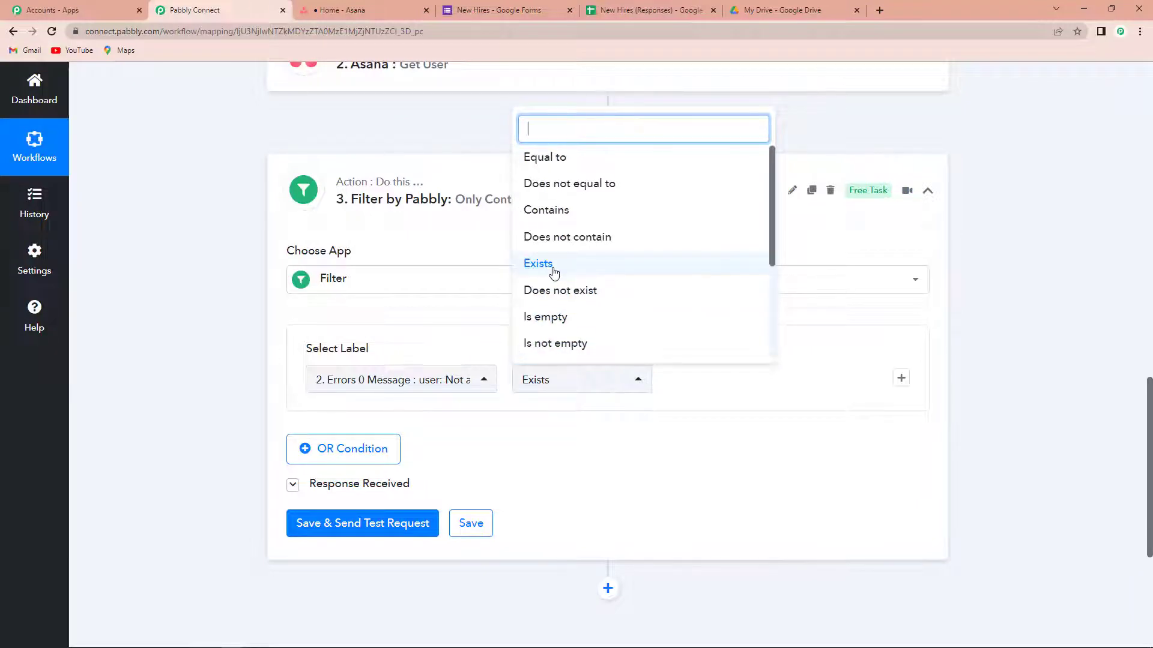
left_click(558, 453)
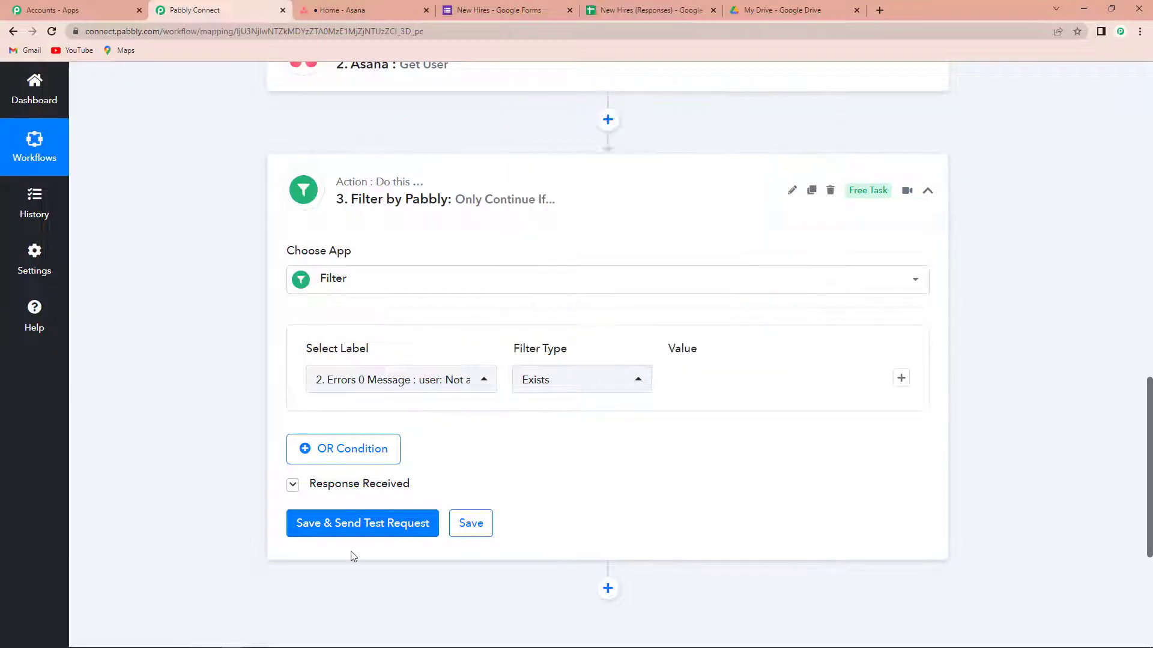
Step: Test the filter, getting 'Condition is true', and review the Get User response
left_click(324, 524)
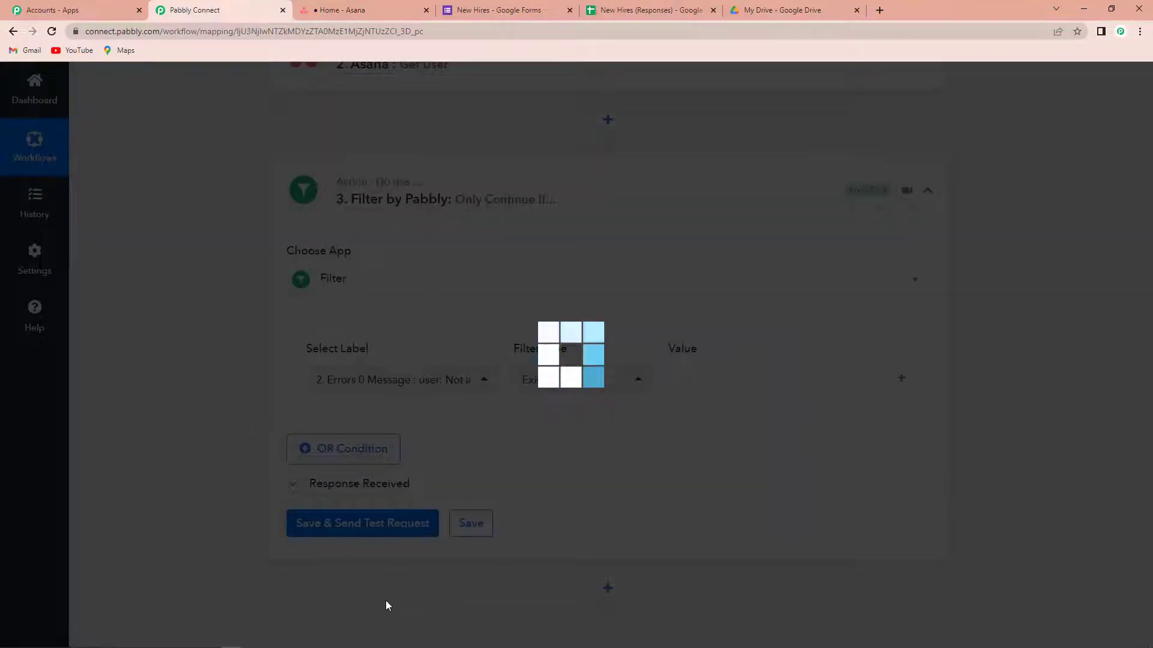
scroll(877, 497, "down", 2)
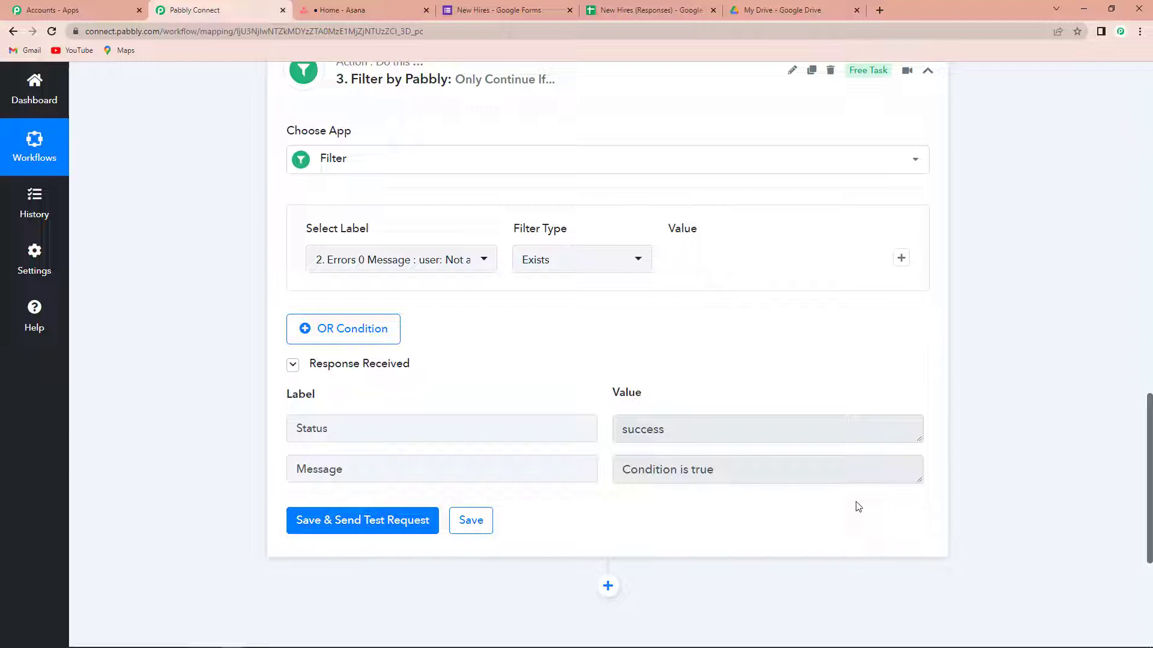
scroll(624, 257, "up", 1)
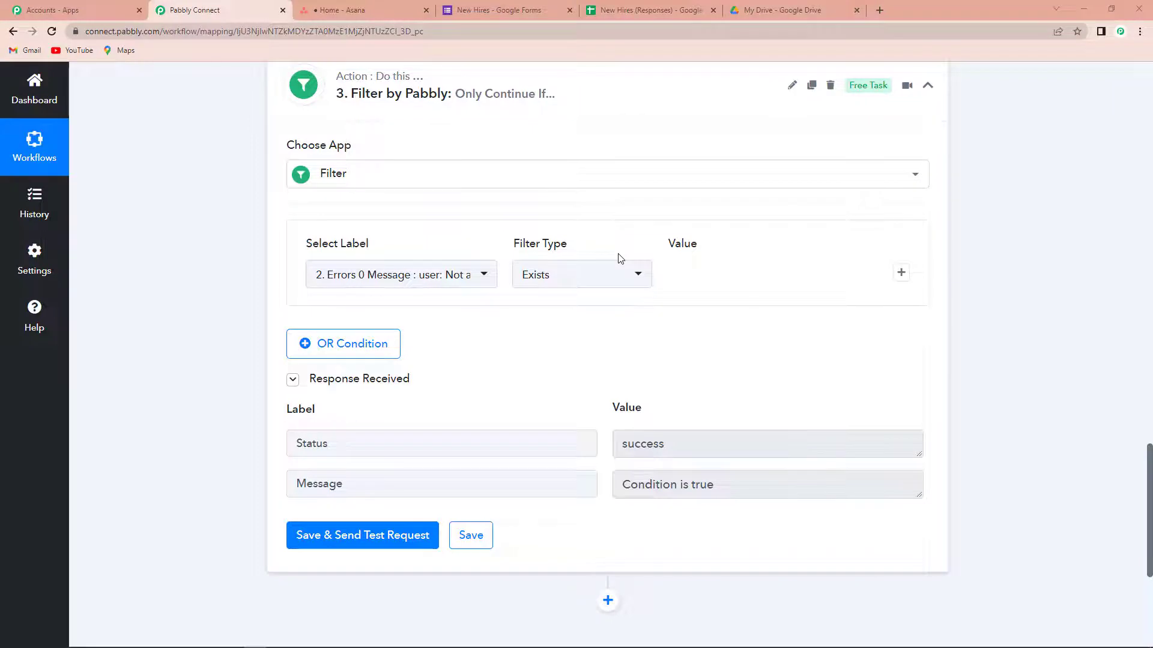
scroll(858, 506, "up", 10)
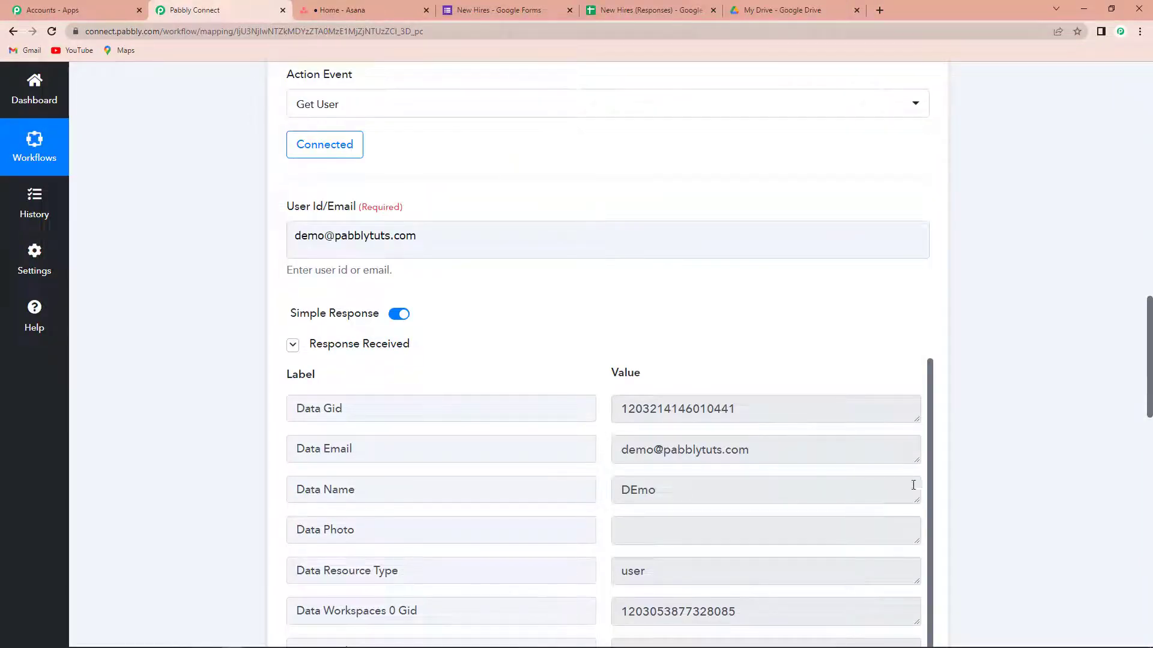
scroll(1039, 412, "down", 2)
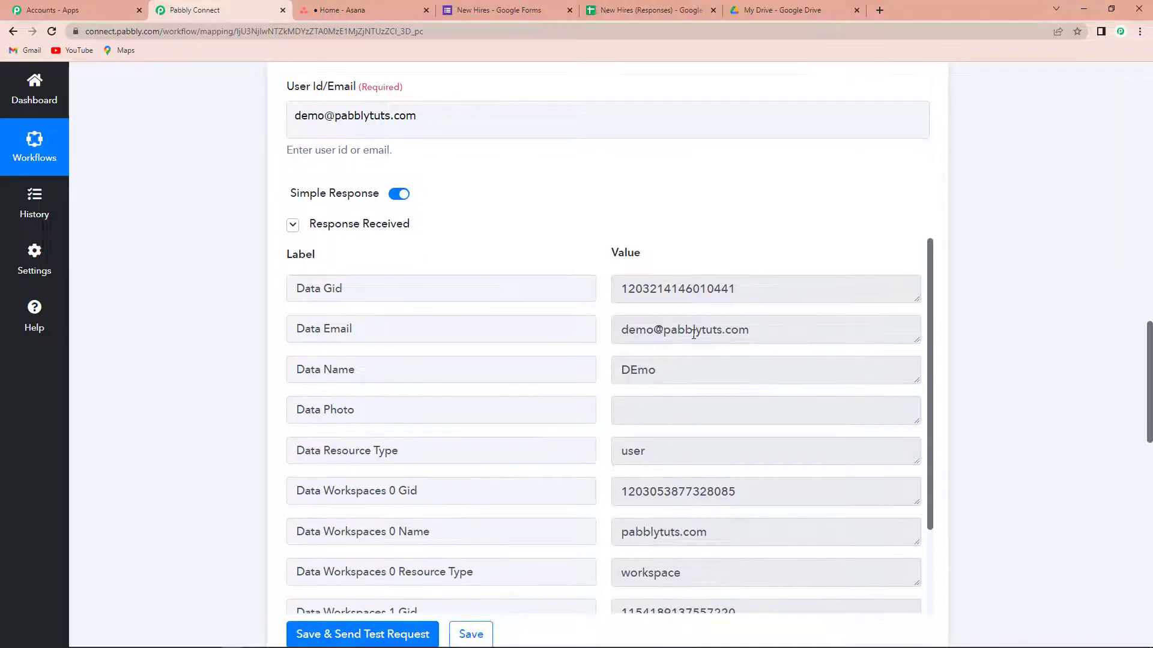
scroll(693, 334, "down", 2)
scroll(673, 334, "up", 2)
scroll(783, 477, "down", 2)
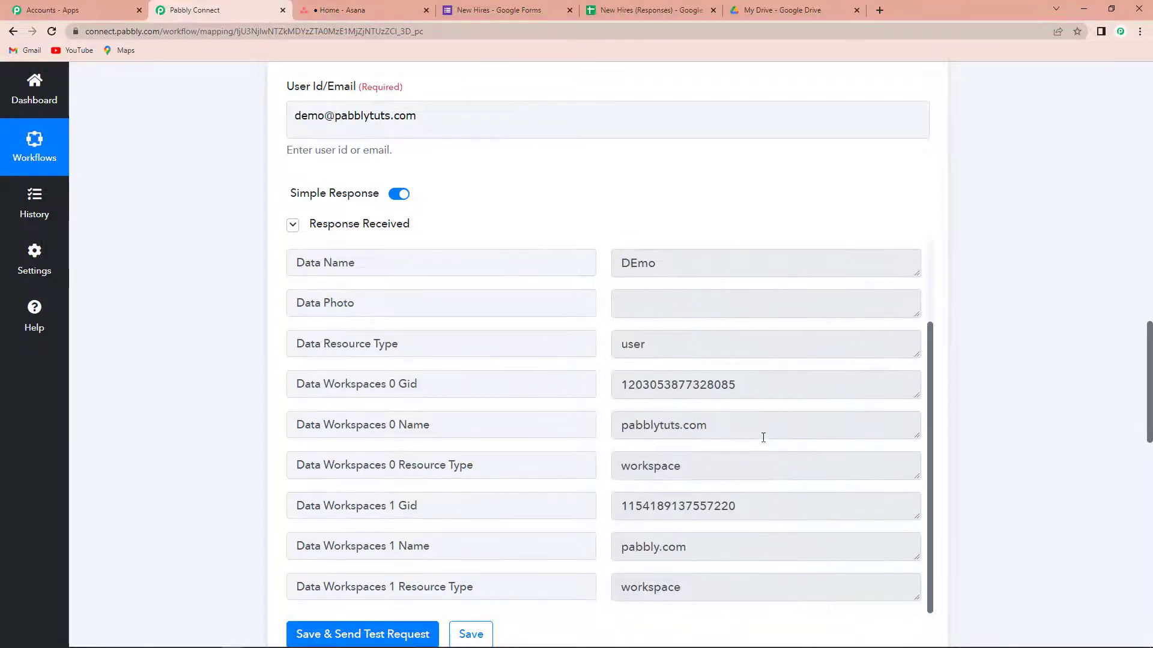
scroll(756, 534, "down", 2)
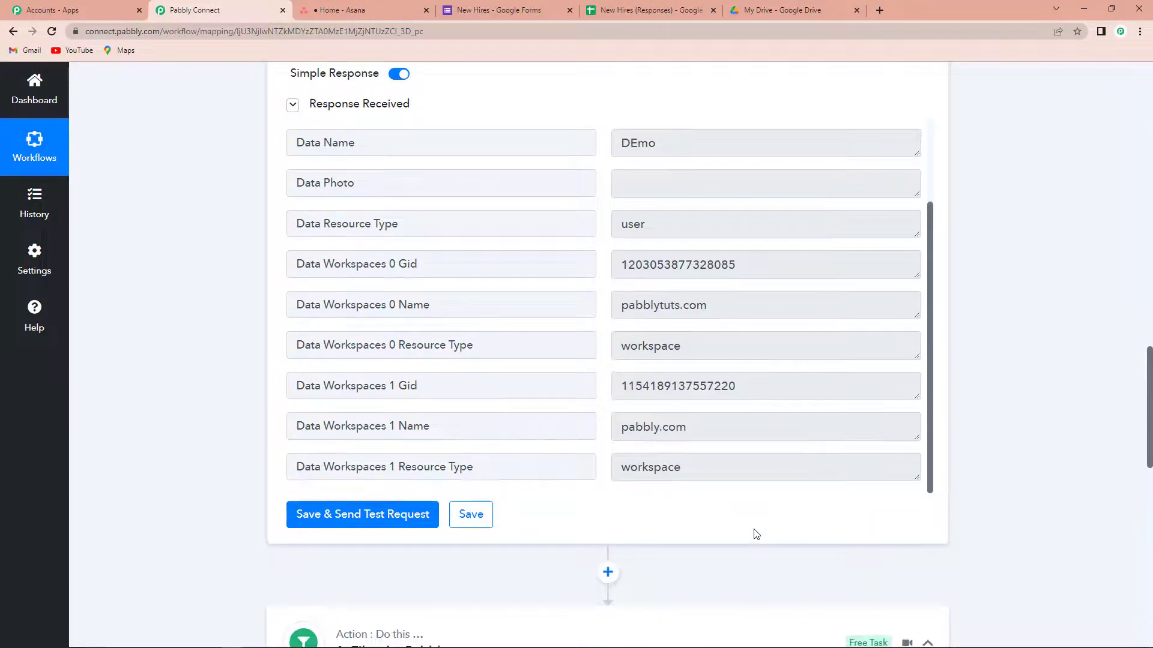
scroll(756, 534, "down", 9)
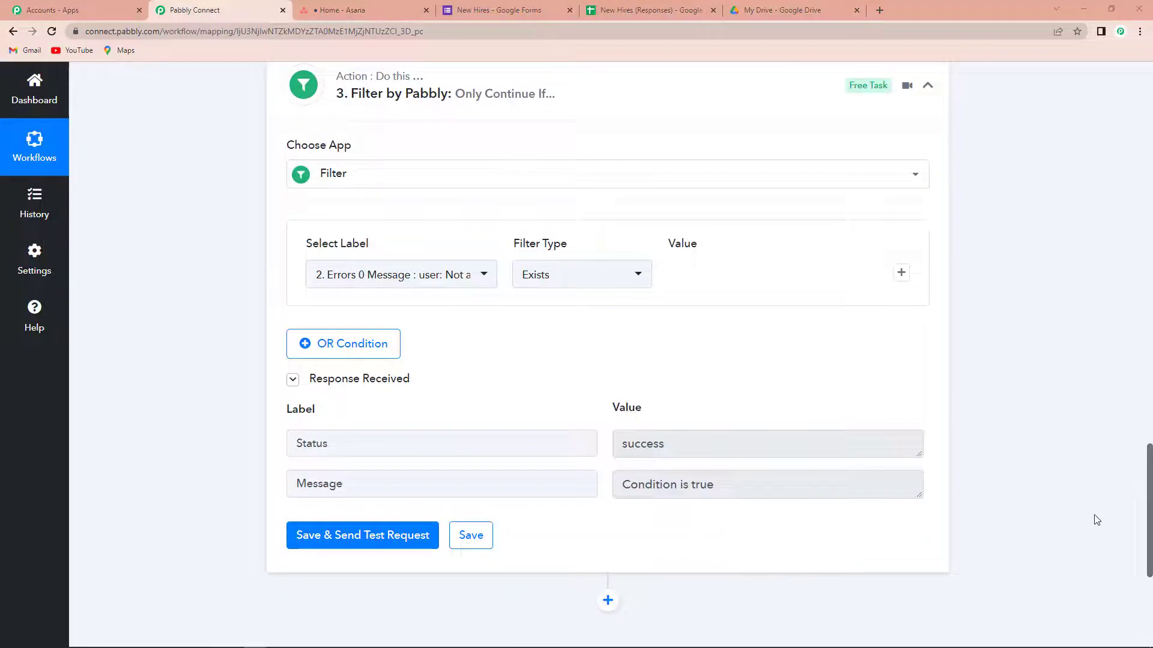
scroll(614, 492, "down", 2)
Step: Add an Asana 'Add a User to Workspace' step after the filter, using the existing Asana #47 connection
left_click(610, 485)
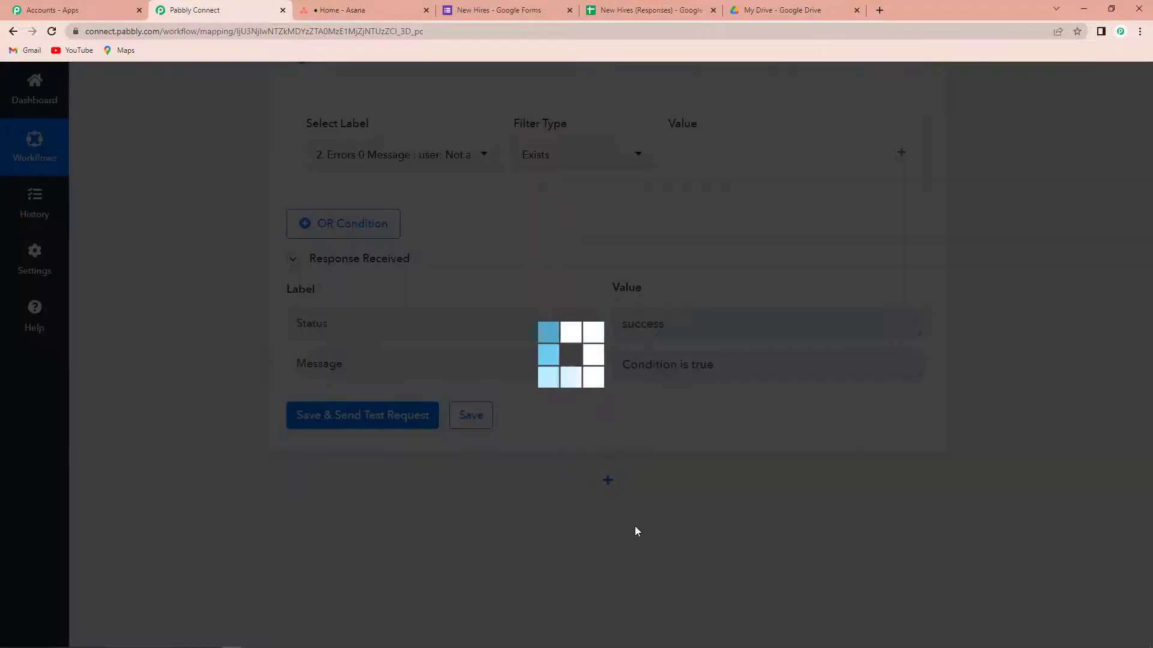
scroll(455, 504, "down", 3)
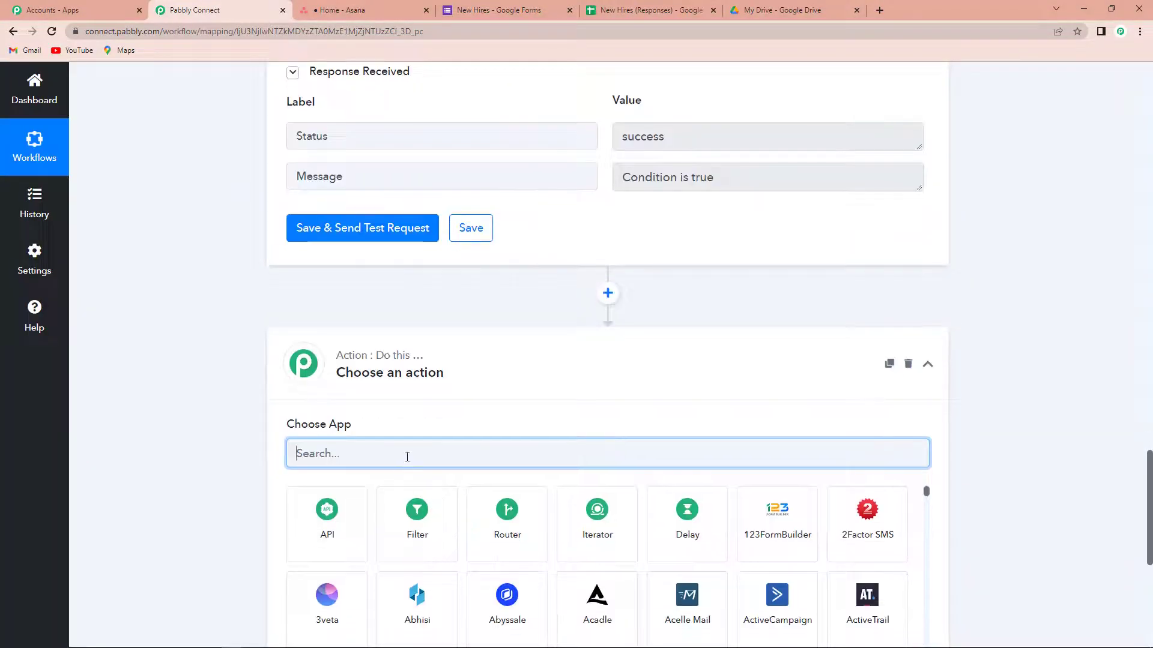
type("asana")
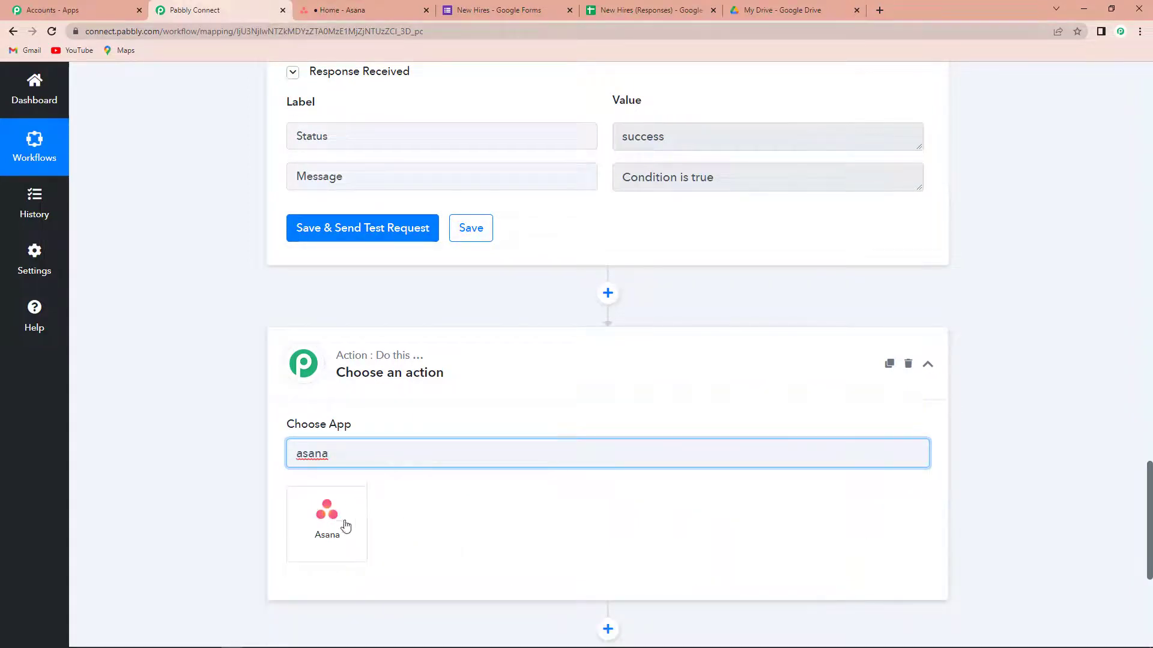
left_click(340, 540)
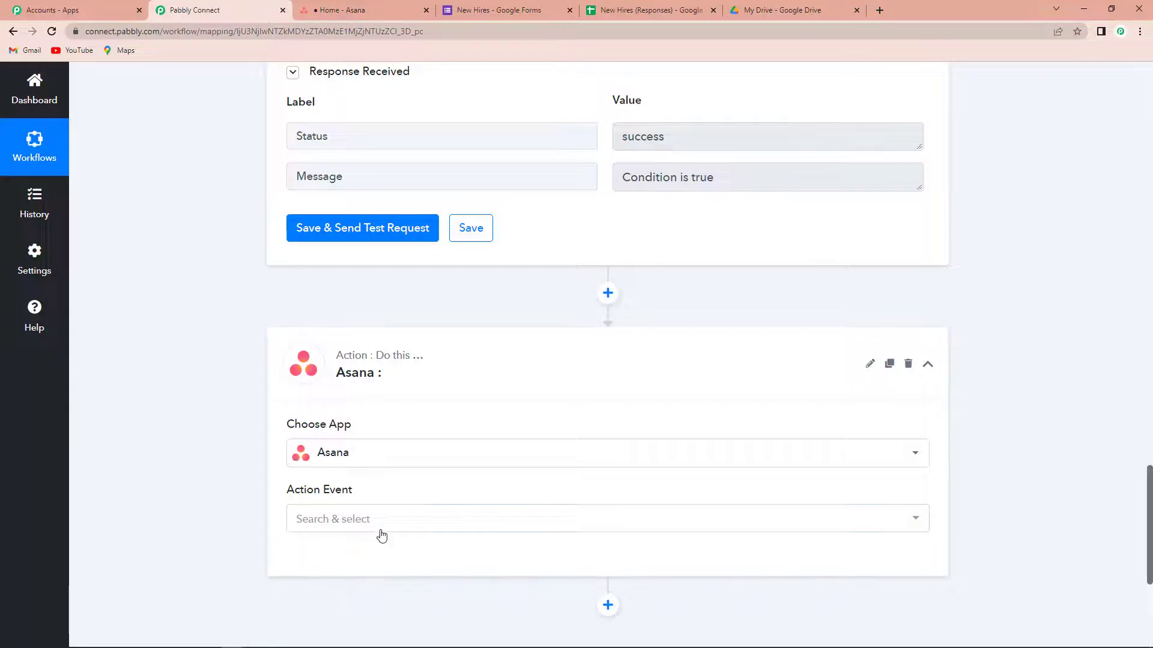
left_click(381, 523)
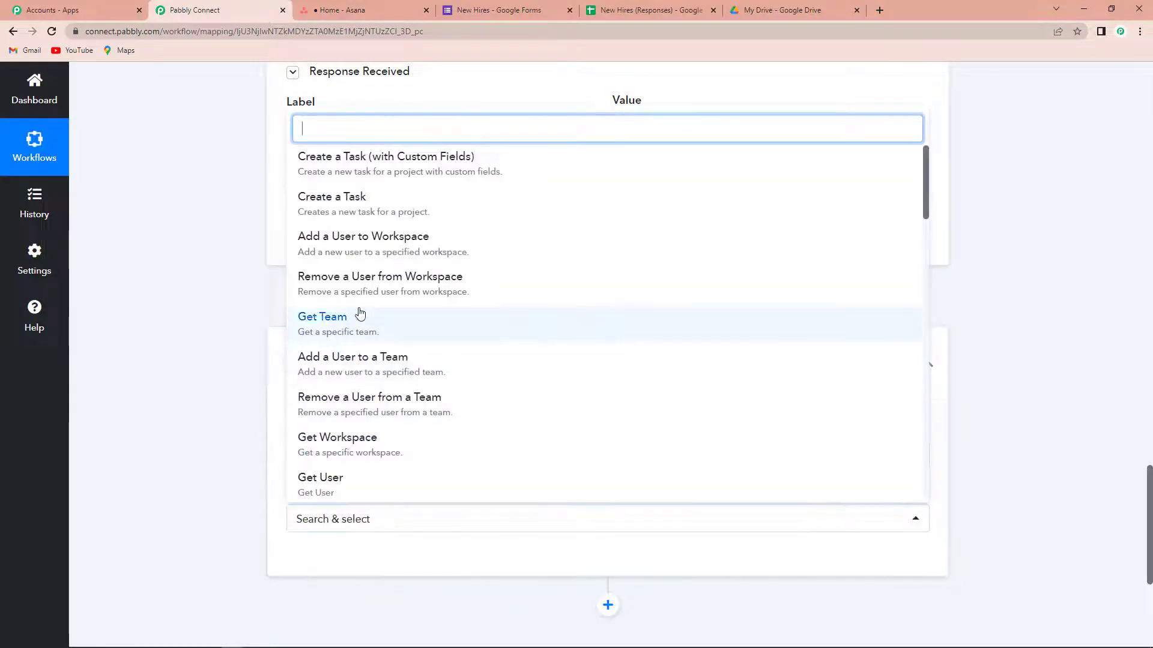
left_click(373, 251)
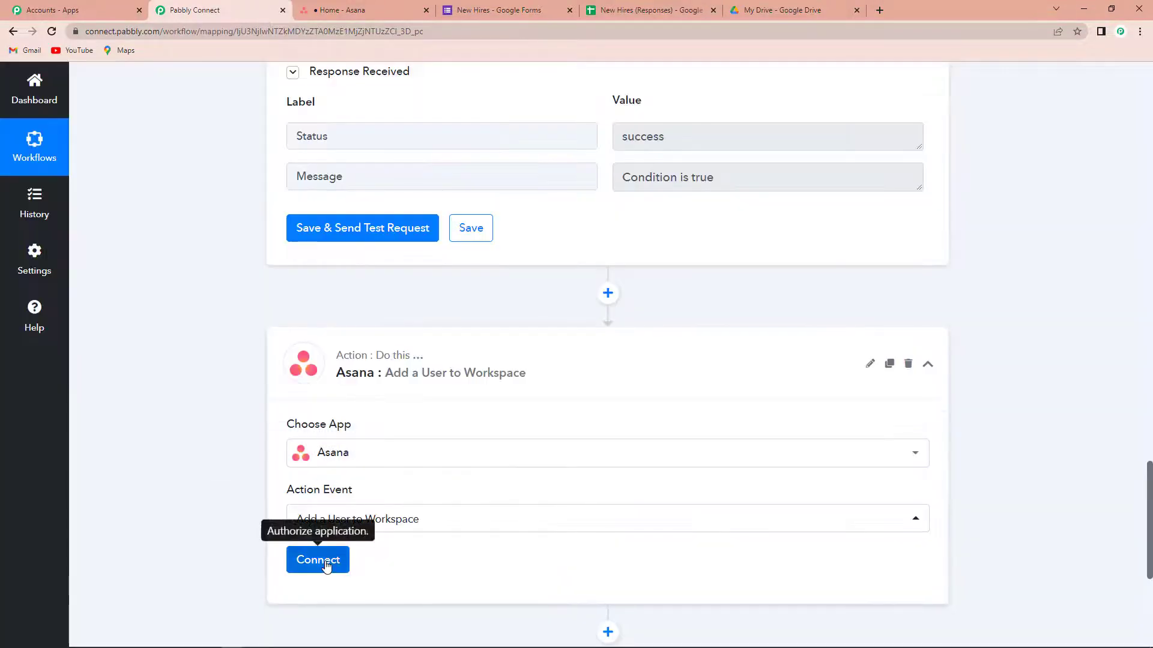
left_click(324, 561)
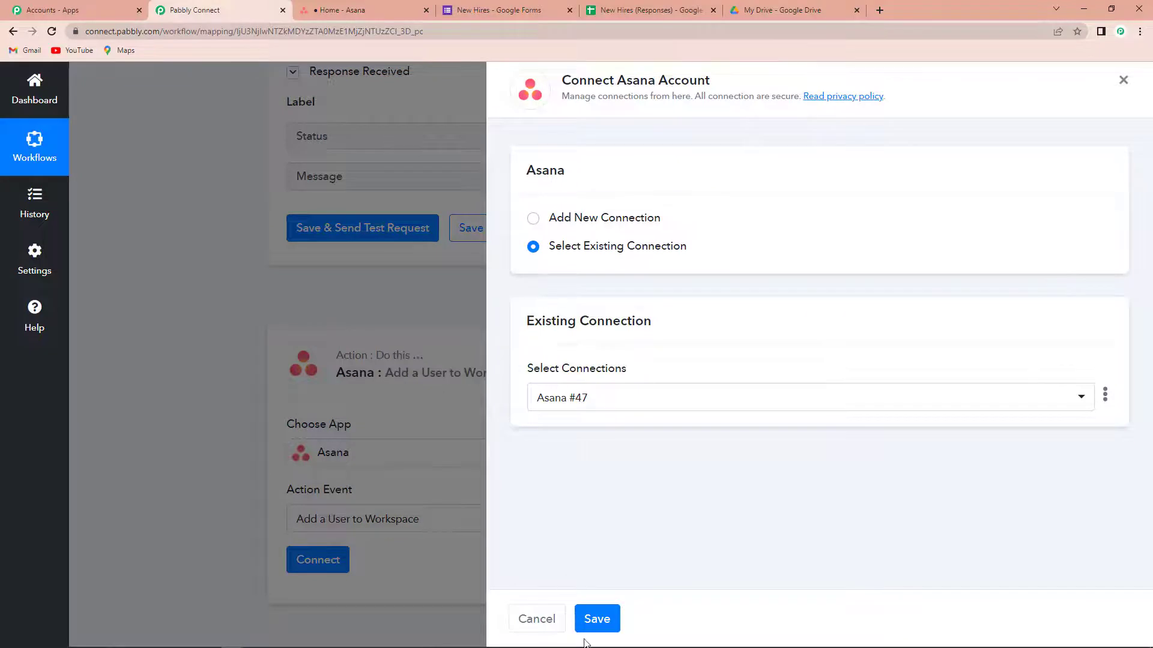
left_click(596, 621)
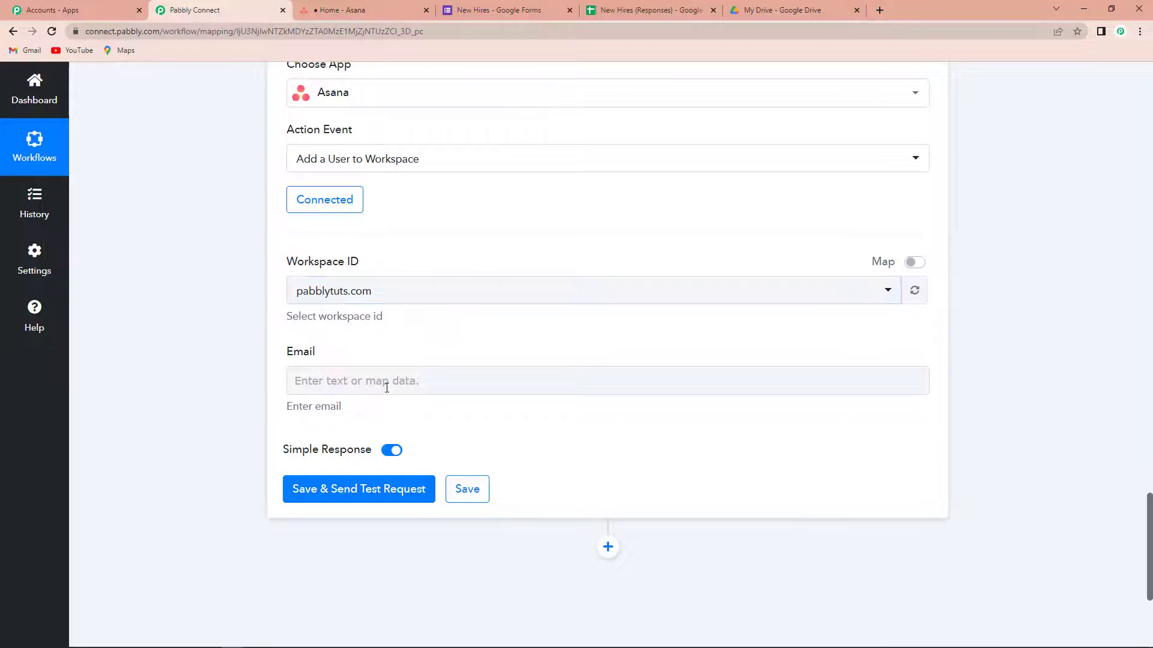
Step: Map the Google Forms Email Address answer into the Asana step's Email field
left_click(320, 382)
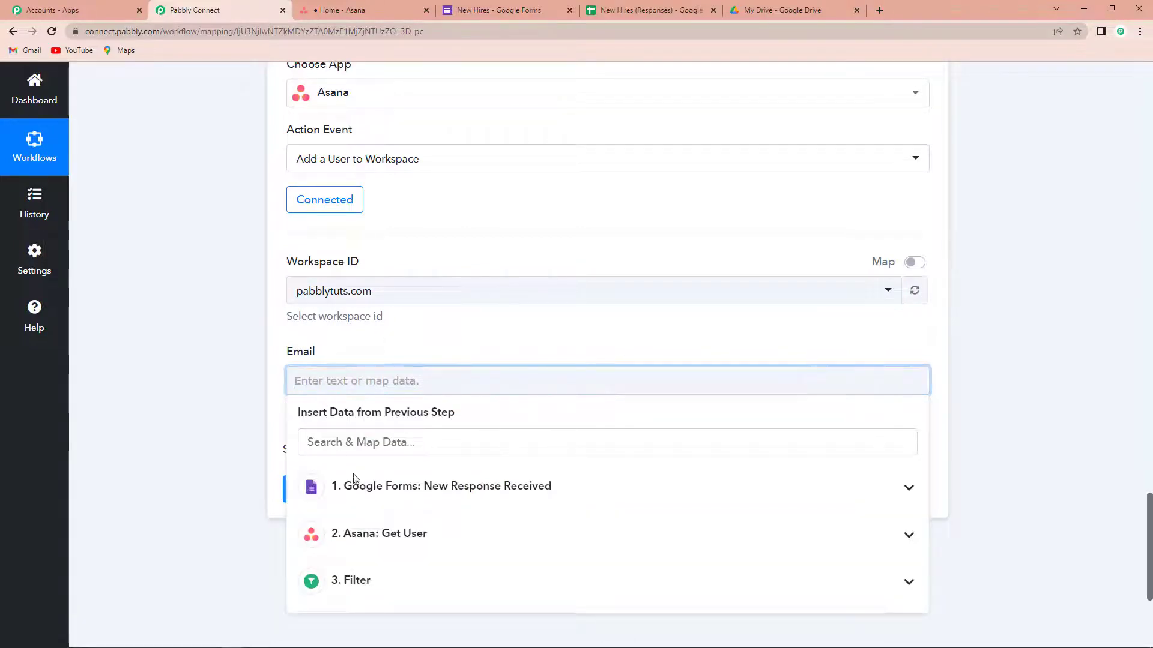
left_click(392, 498)
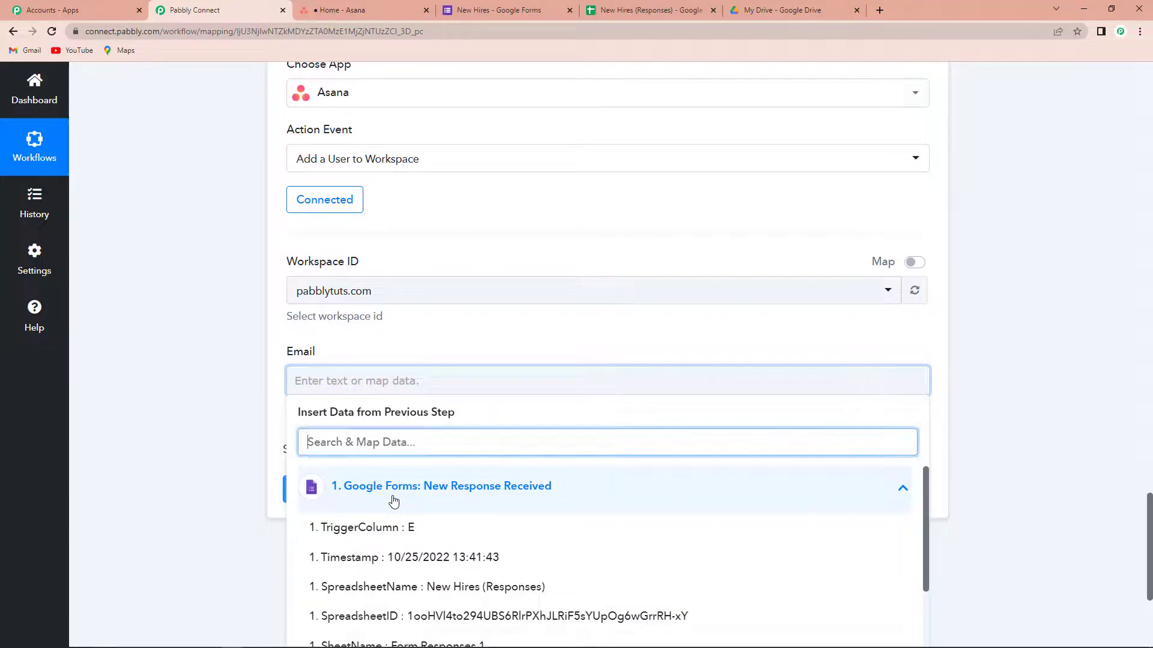
type("@")
left_click(404, 530)
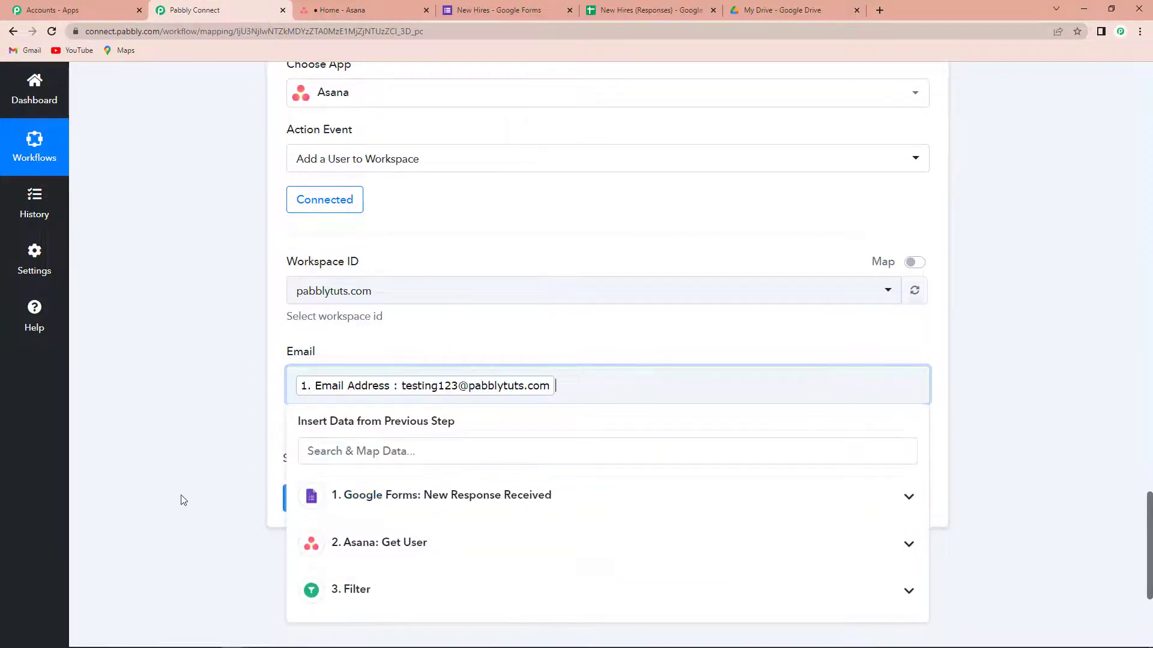
left_click(201, 484)
Step: Test the Asana step so it returns a new user record, then switch to Google Drive
left_click(334, 503)
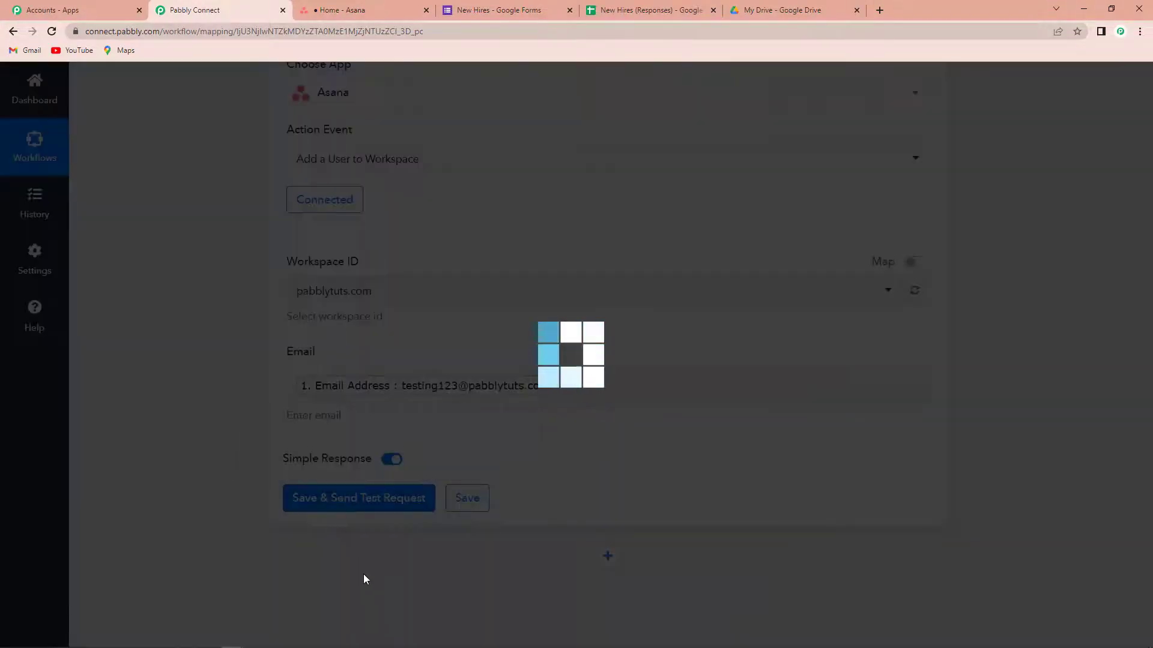
scroll(474, 546, "down", 4)
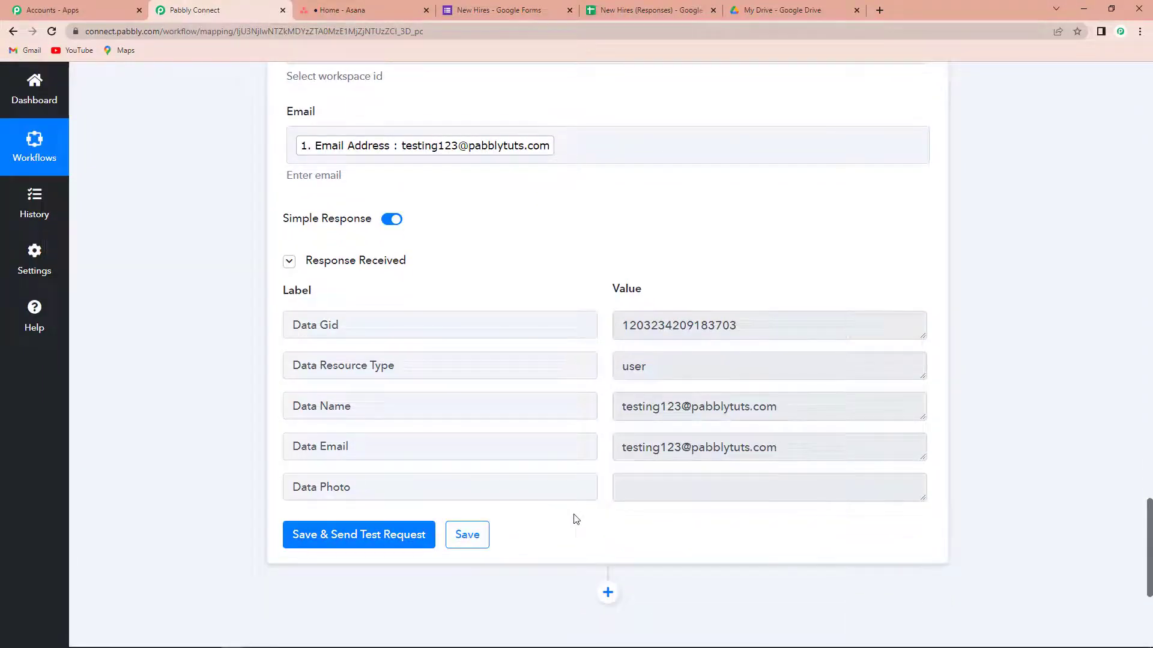
scroll(576, 520, "down", 2)
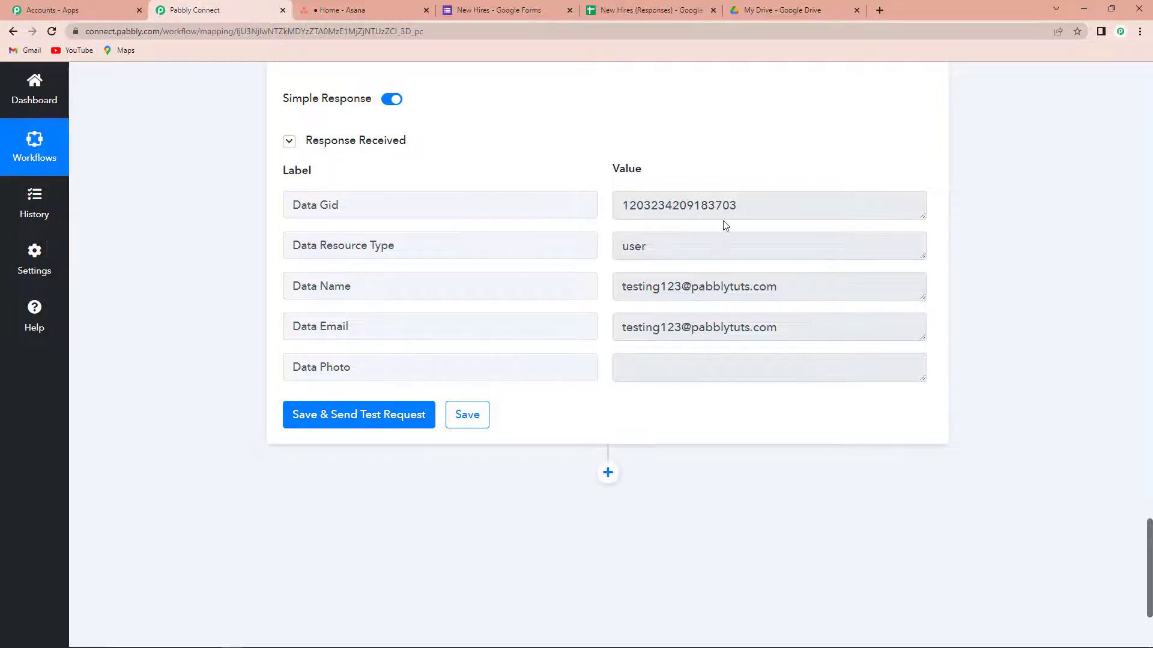
left_click(763, 11)
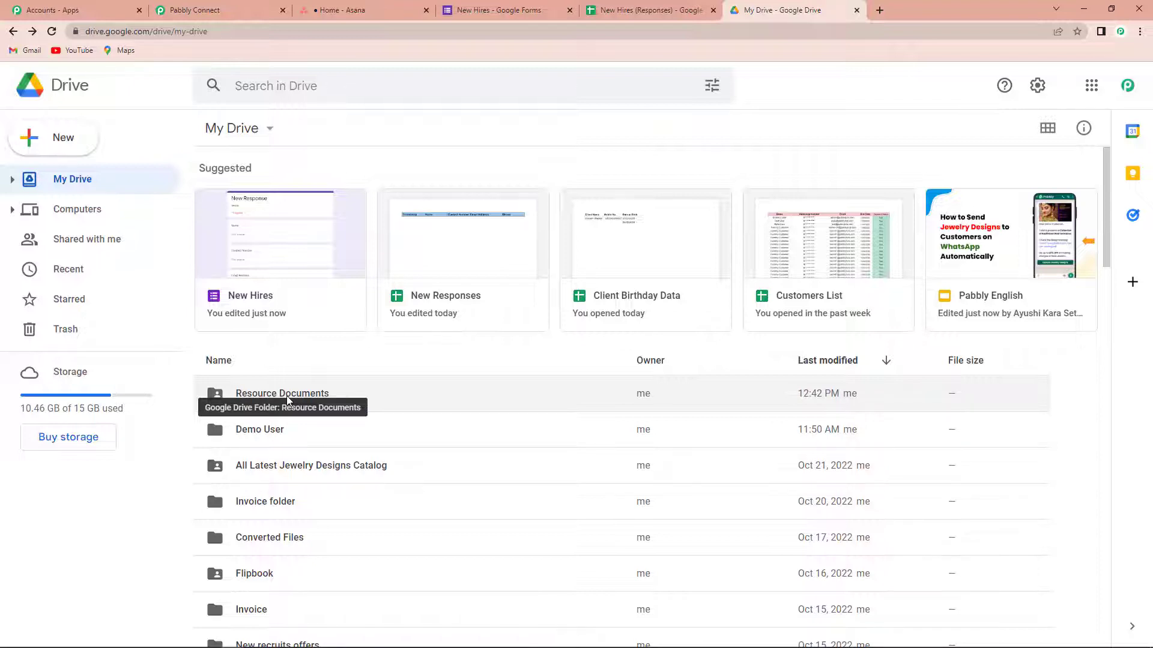
Step: Add a Google Drive 'Share a File or Folder by ID' action step and begin connecting its account
left_click(202, 10)
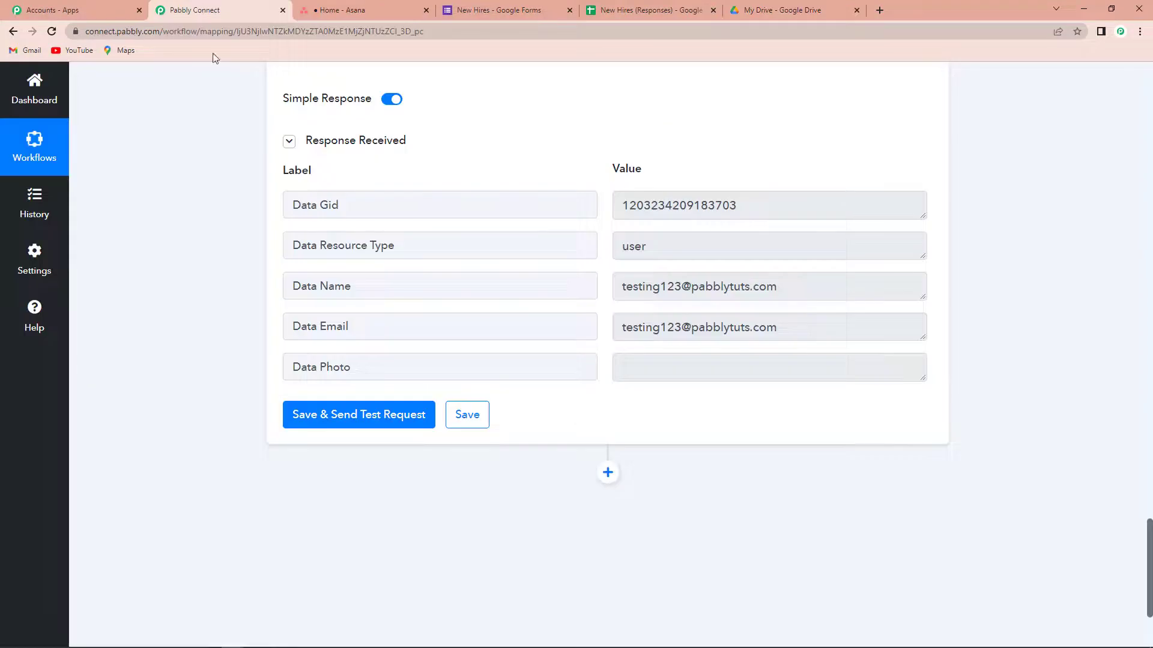
left_click(607, 473)
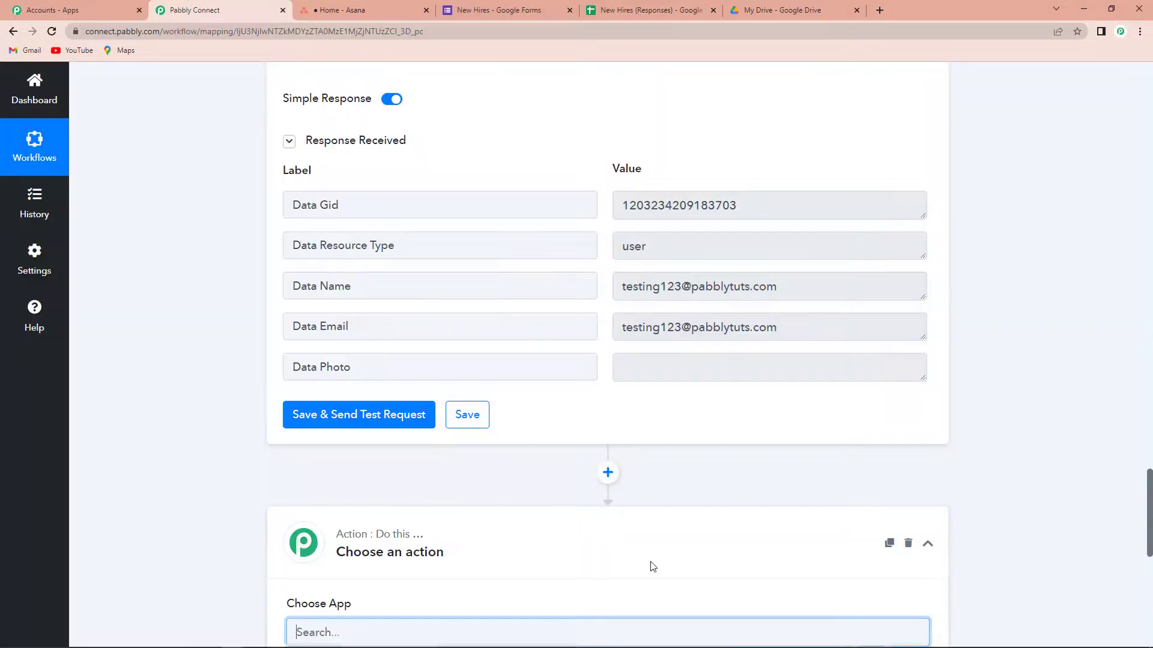
scroll(651, 564, "down", 4)
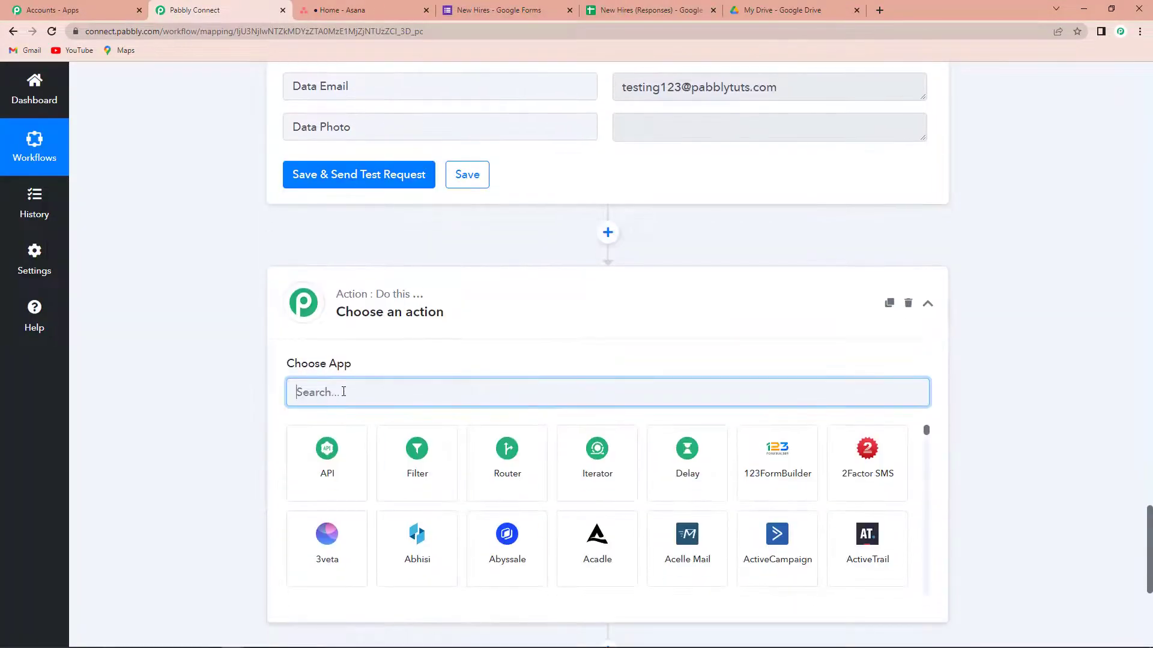
type("google")
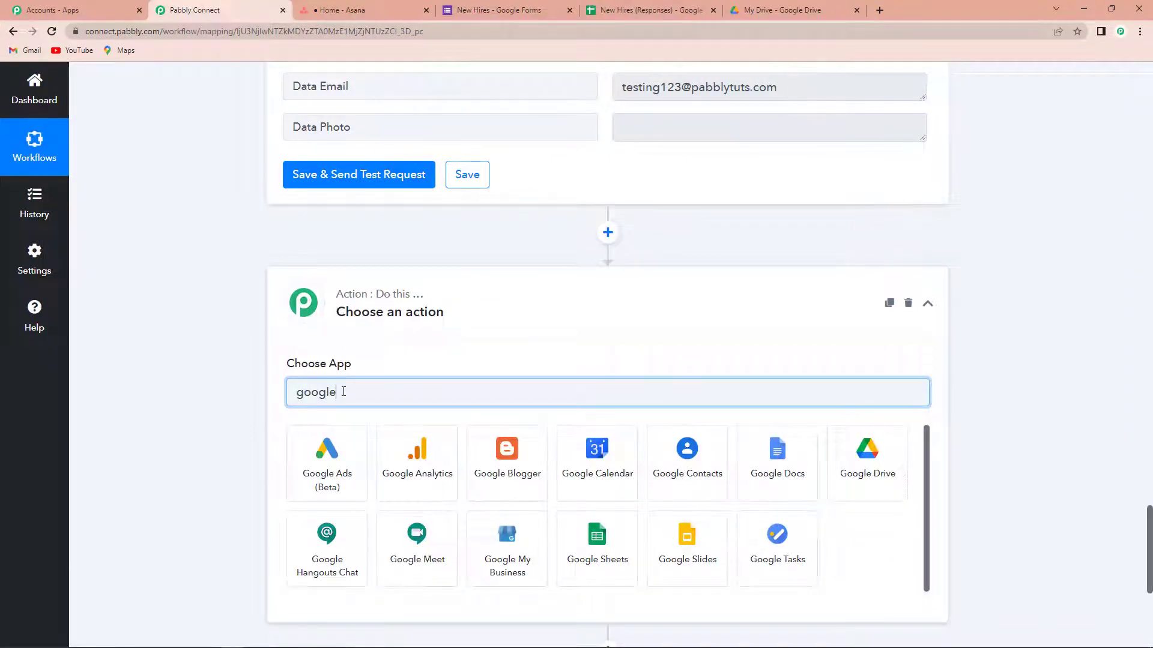
left_click(851, 468)
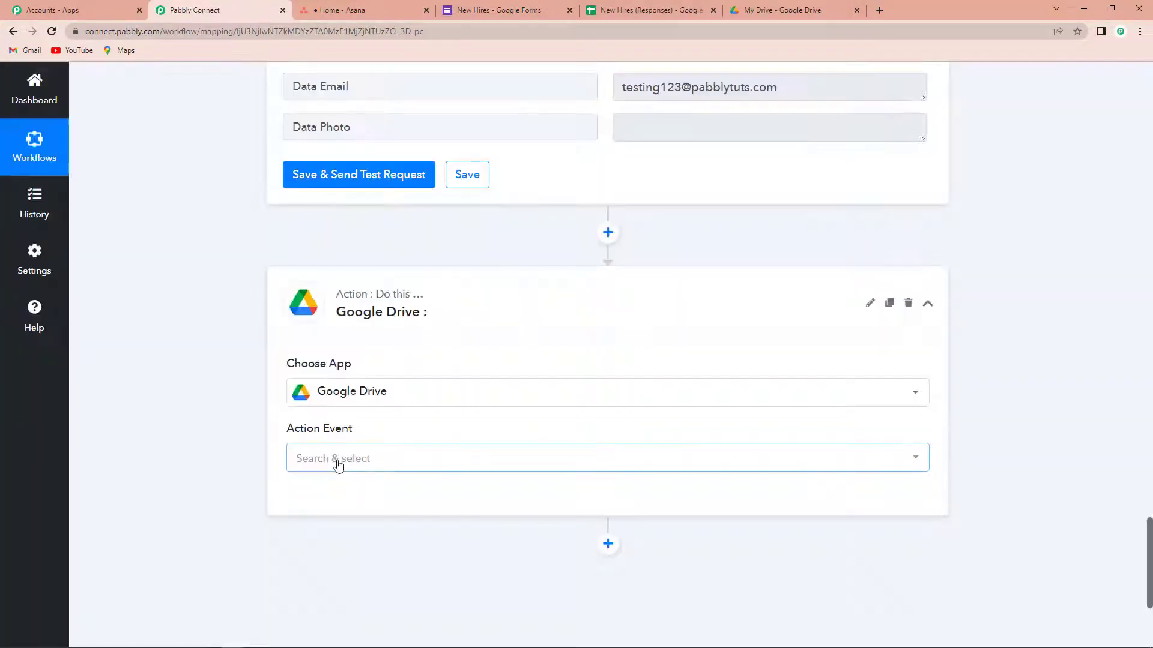
left_click(338, 465)
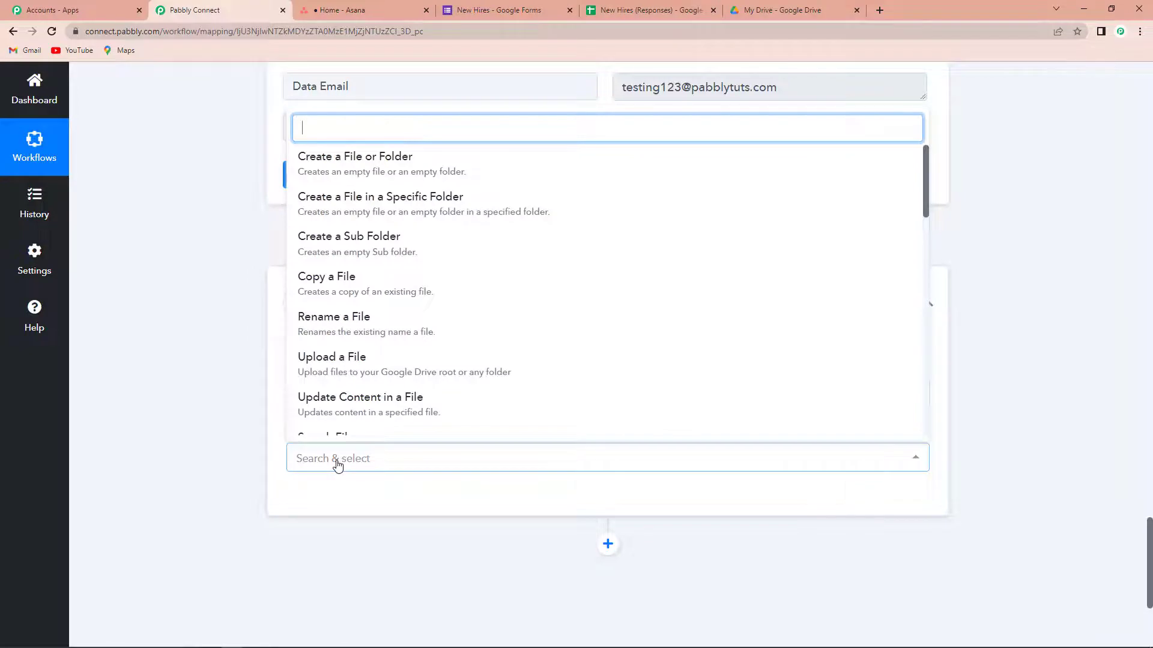
type("sh")
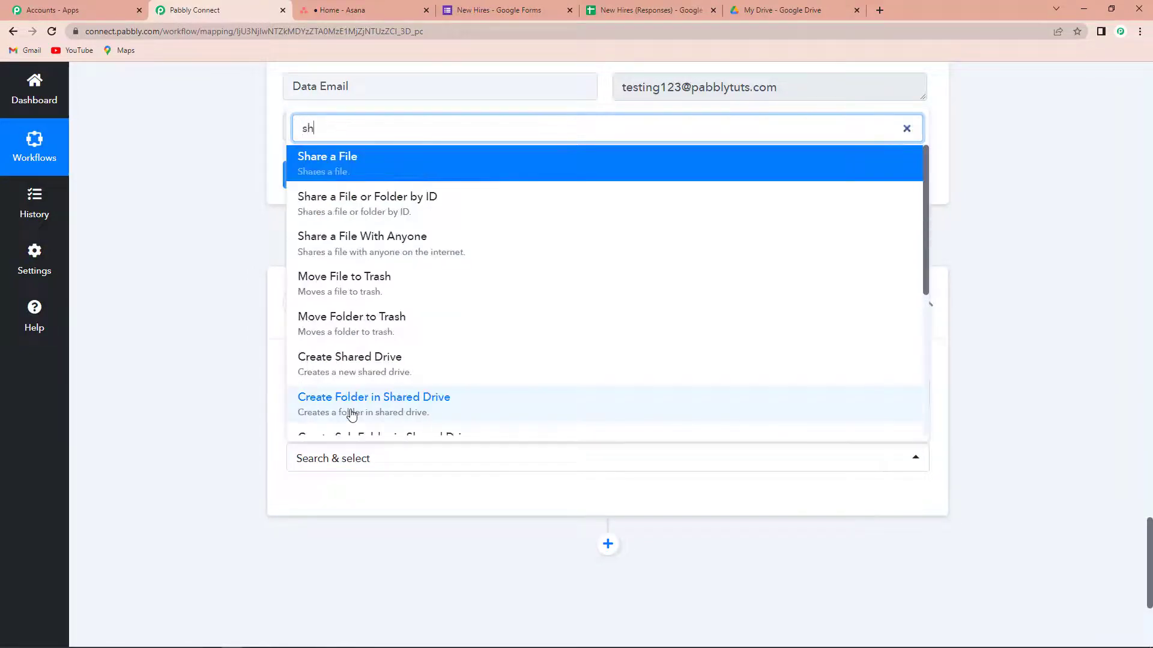
left_click(375, 204)
left_click(317, 503)
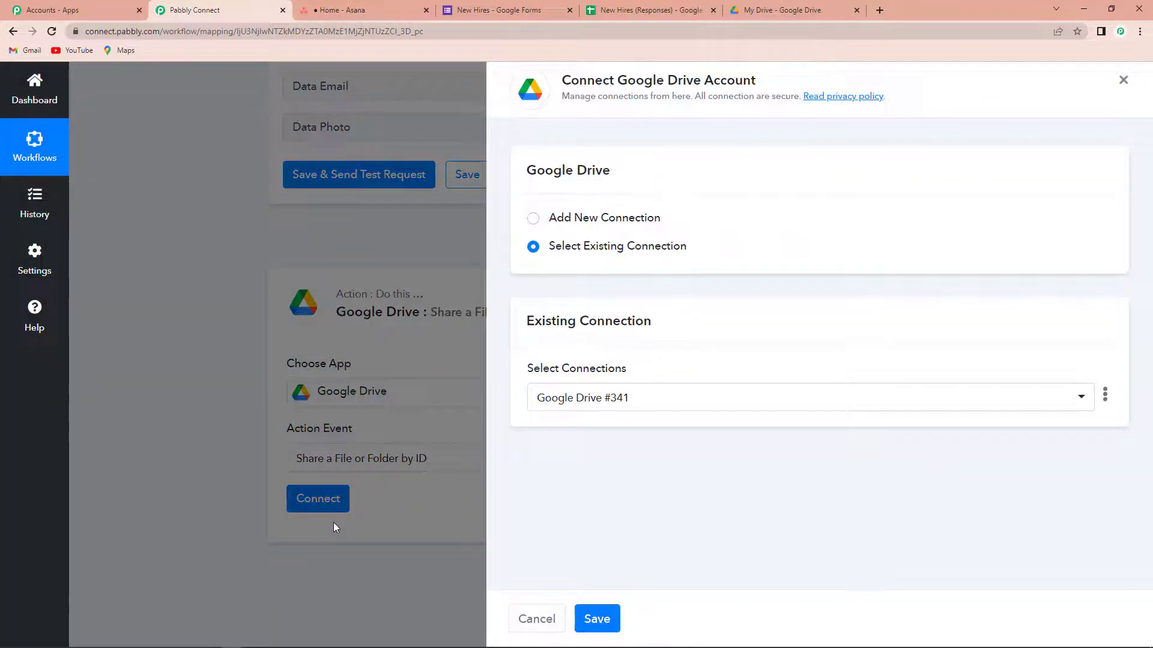
Step: Create a new Google Drive connection by signing in with the Pabbly Google account and granting access
left_click(533, 219)
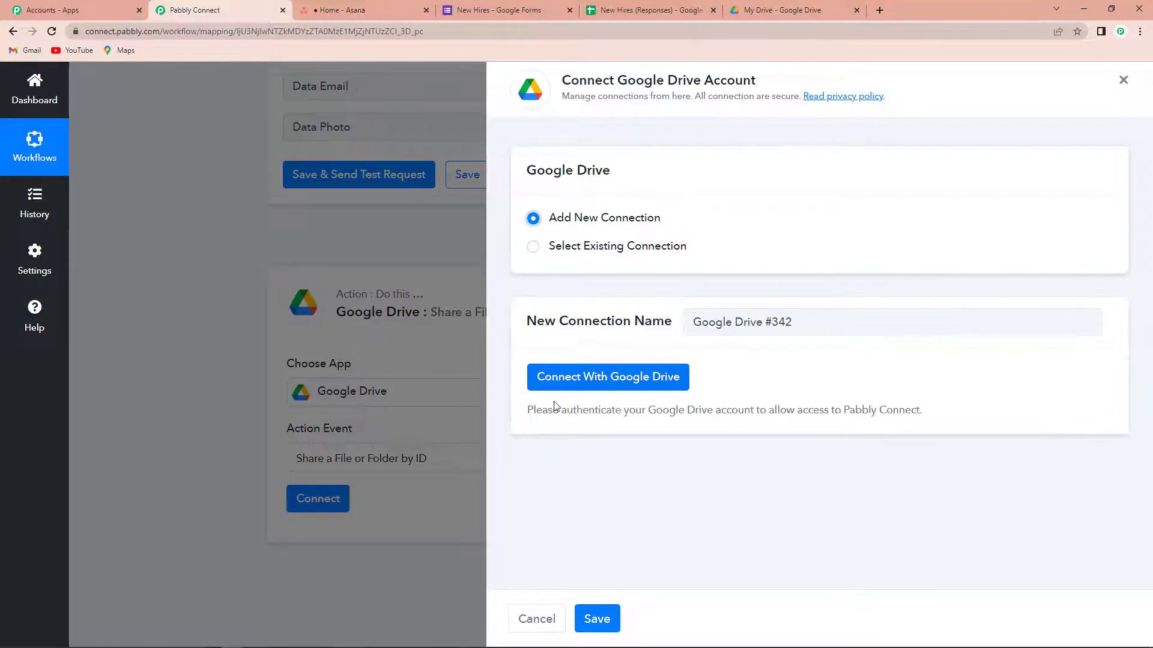
left_click(595, 377)
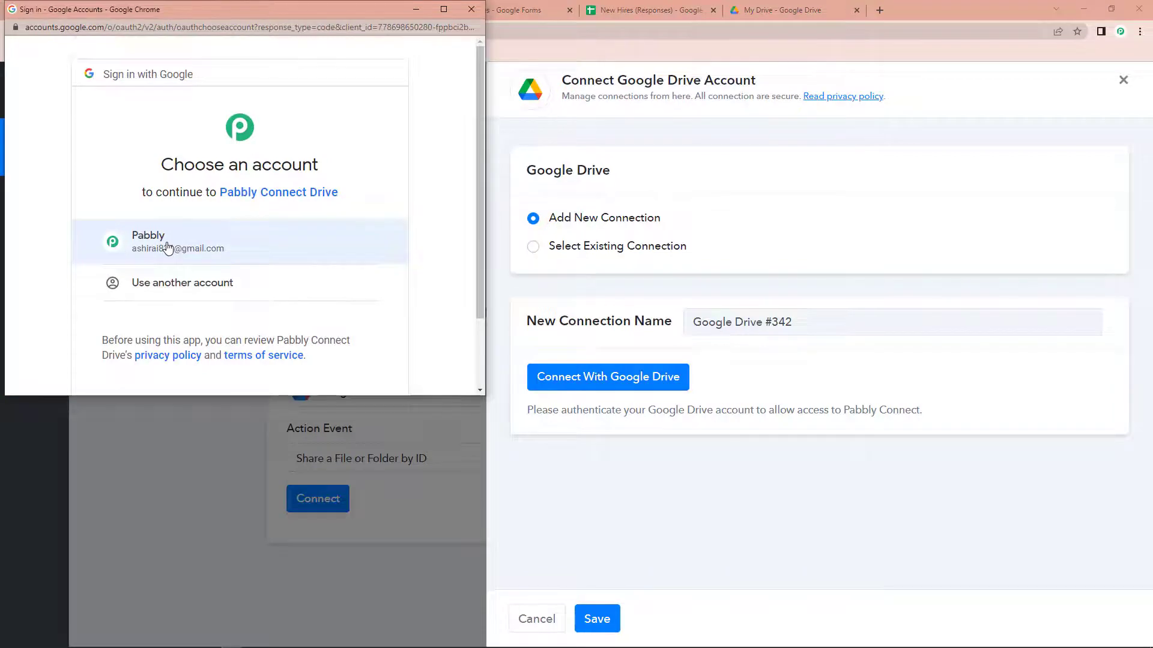
left_click(221, 242)
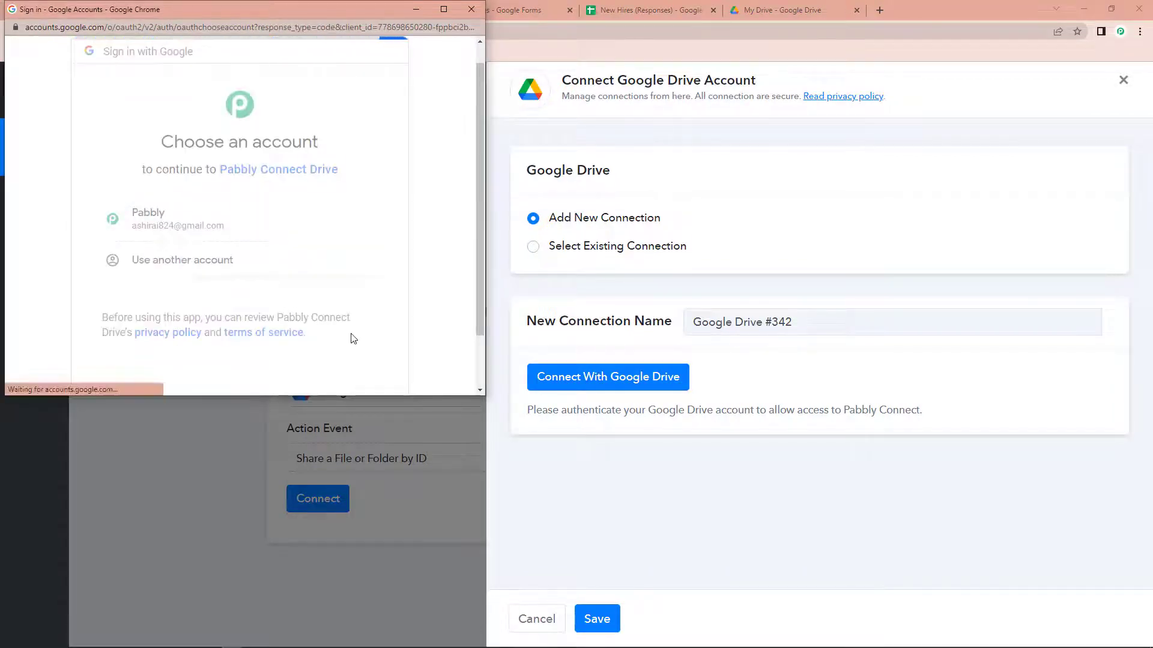
scroll(347, 330, "down", 3)
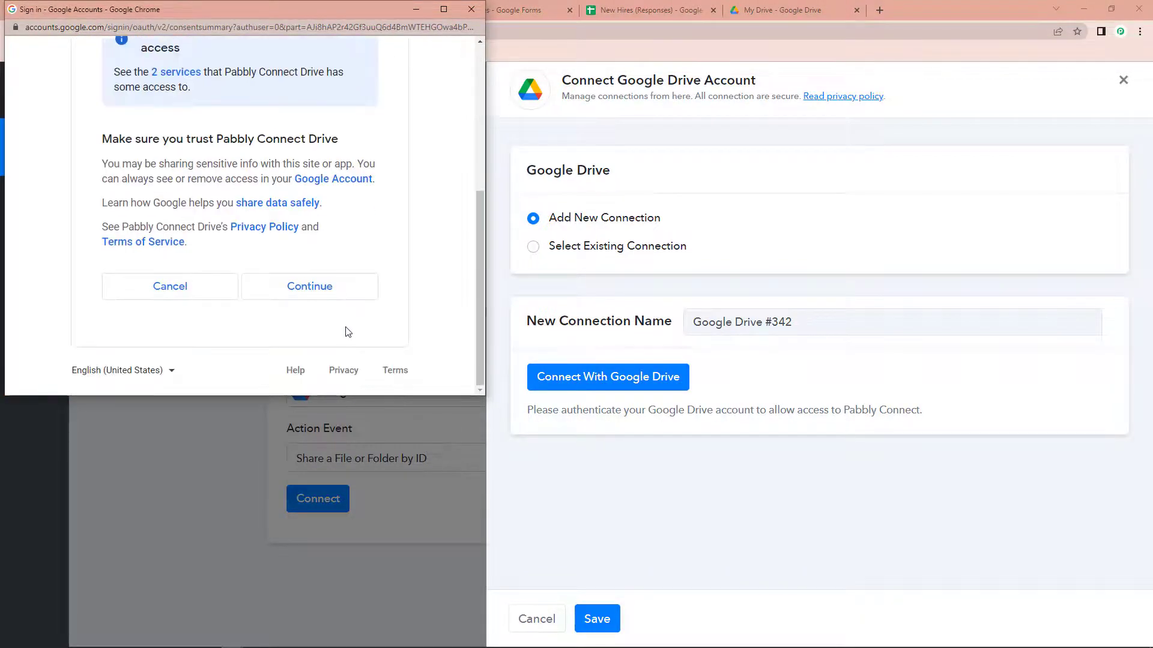
left_click(332, 301)
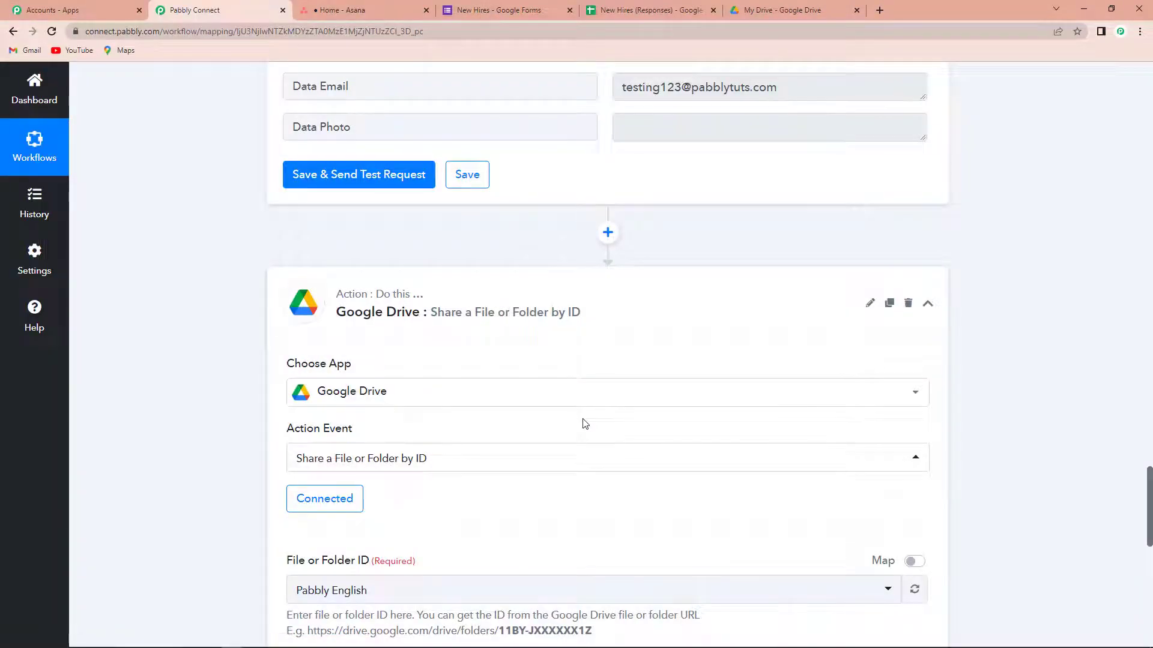
scroll(585, 424, "down", 4)
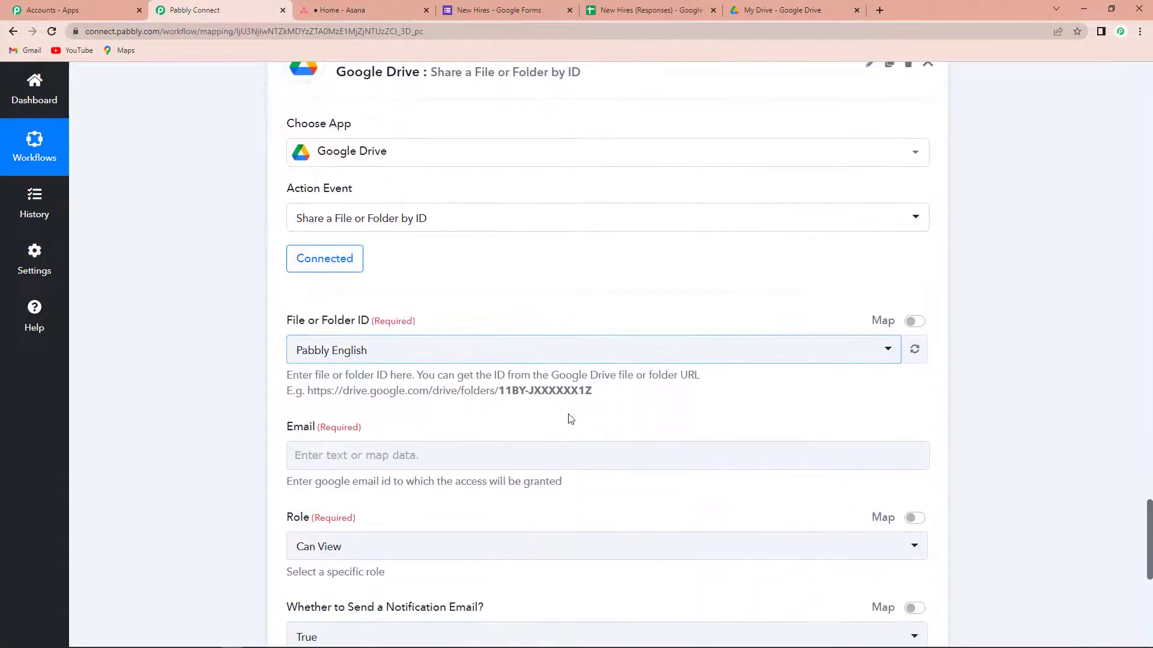
Step: Open the Resource Documents folder in Google Drive and copy its folder ID from the URL
left_click(773, 14)
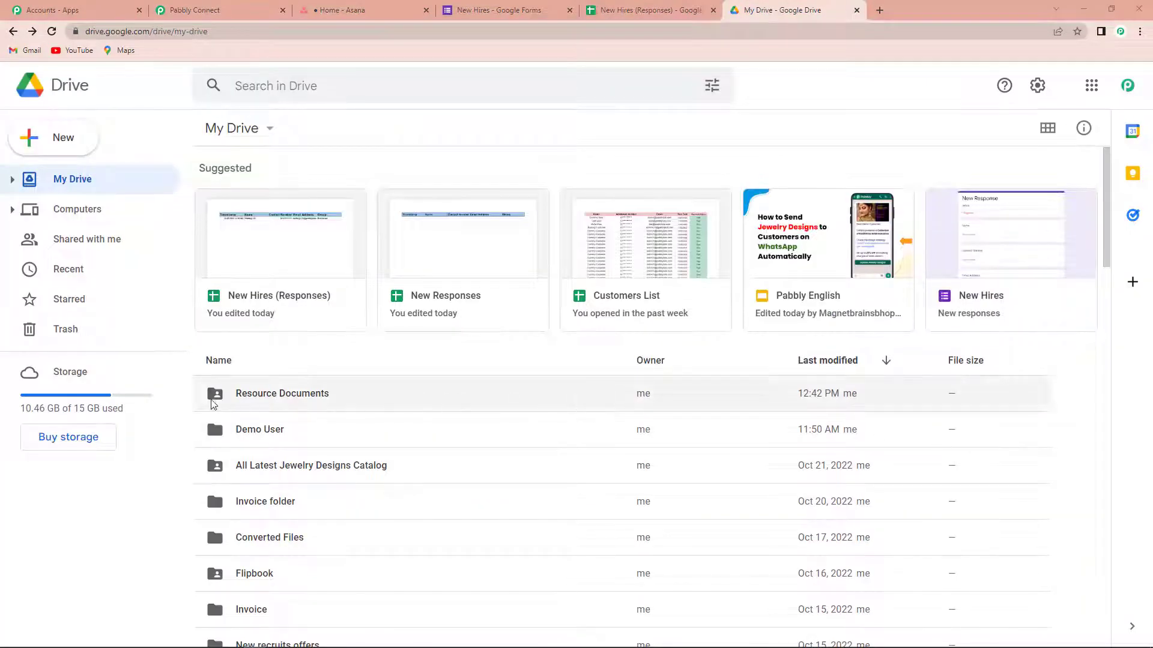
double_click(262, 396)
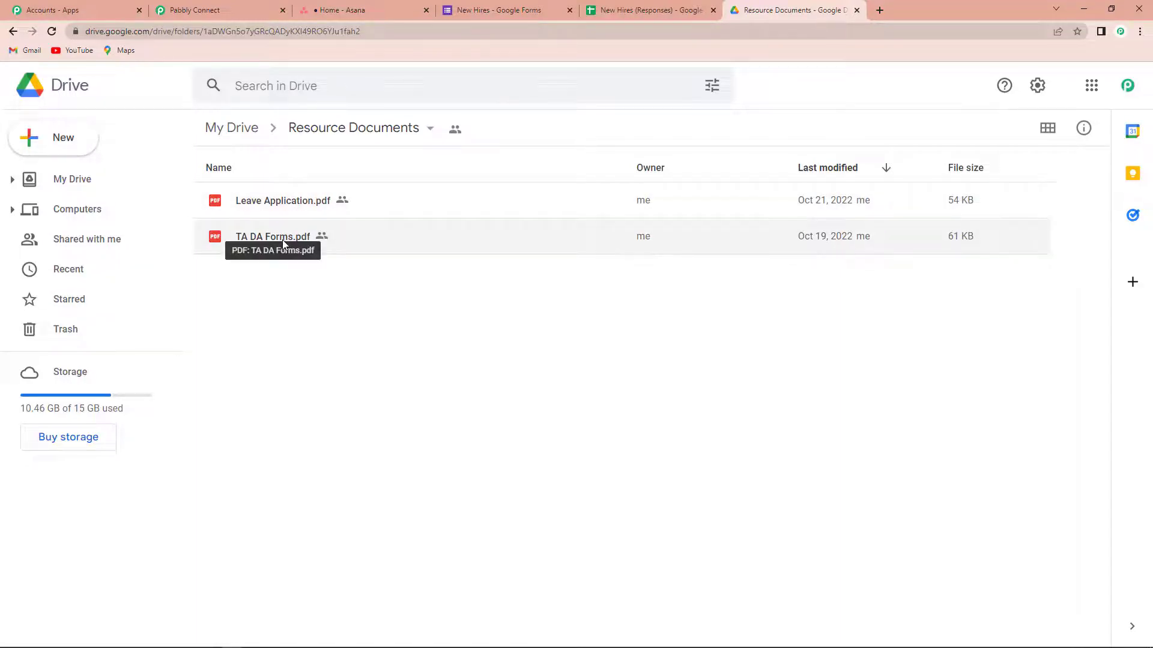
left_click_drag(205, 31, 377, 36)
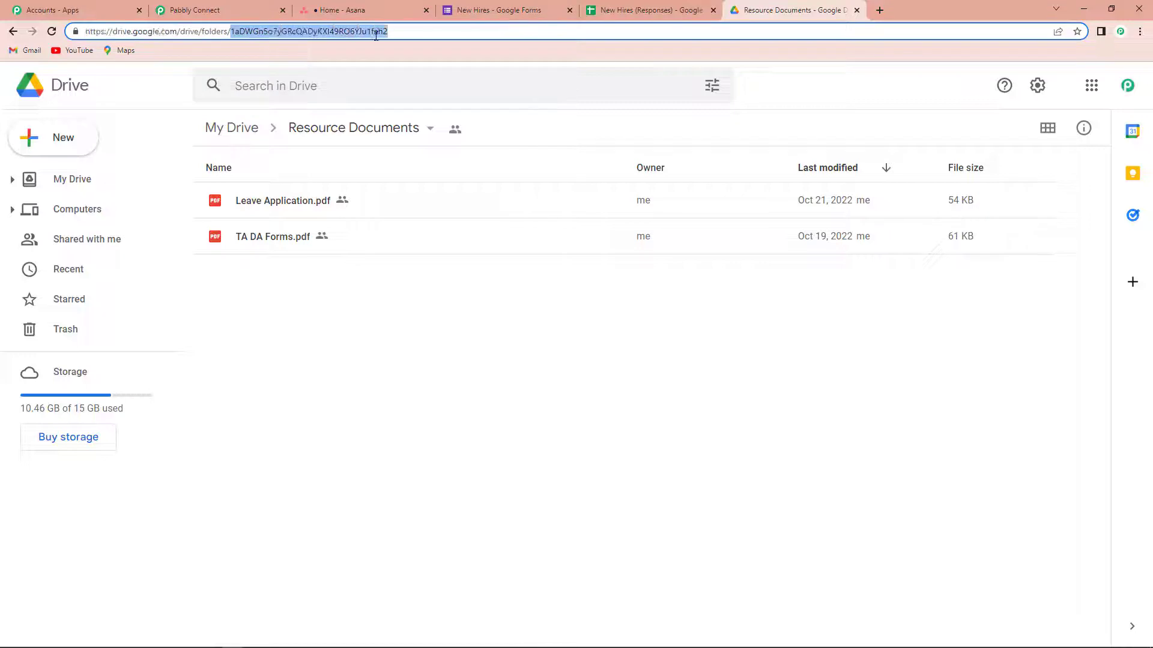
right_click(335, 34)
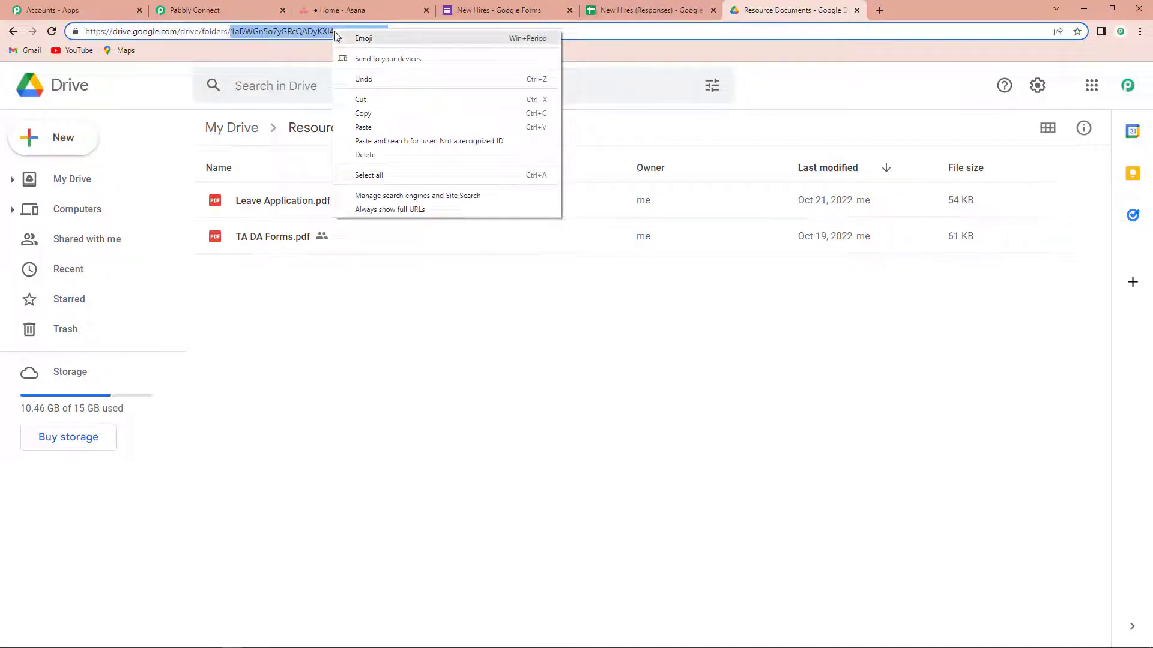
left_click(362, 122)
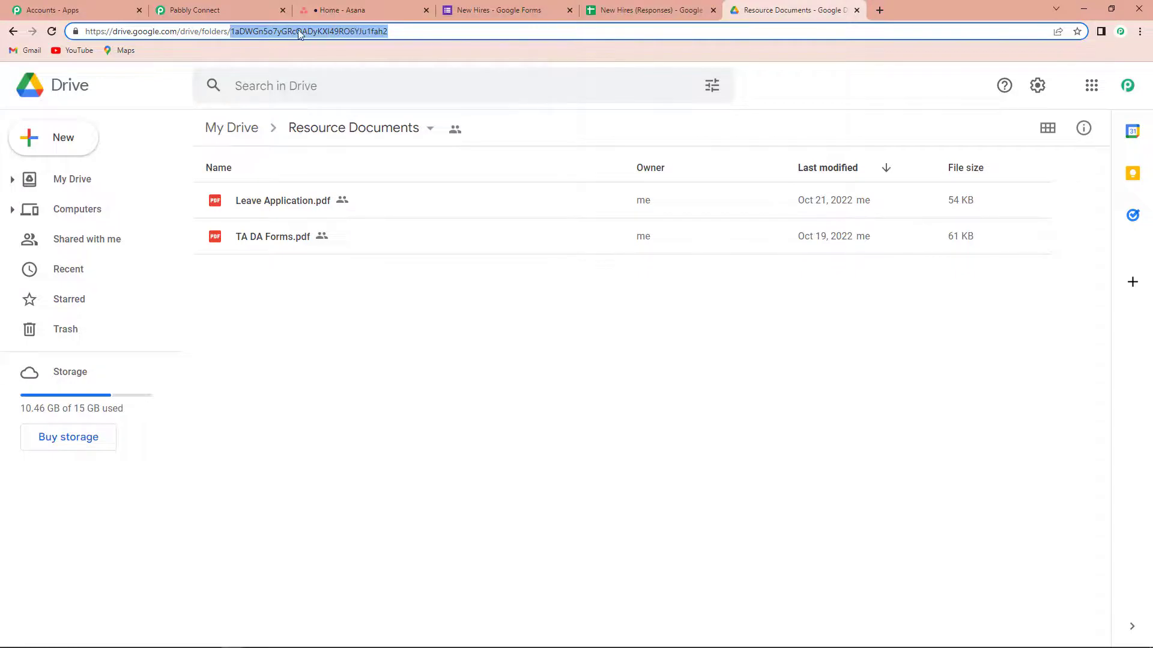
left_click(236, 10)
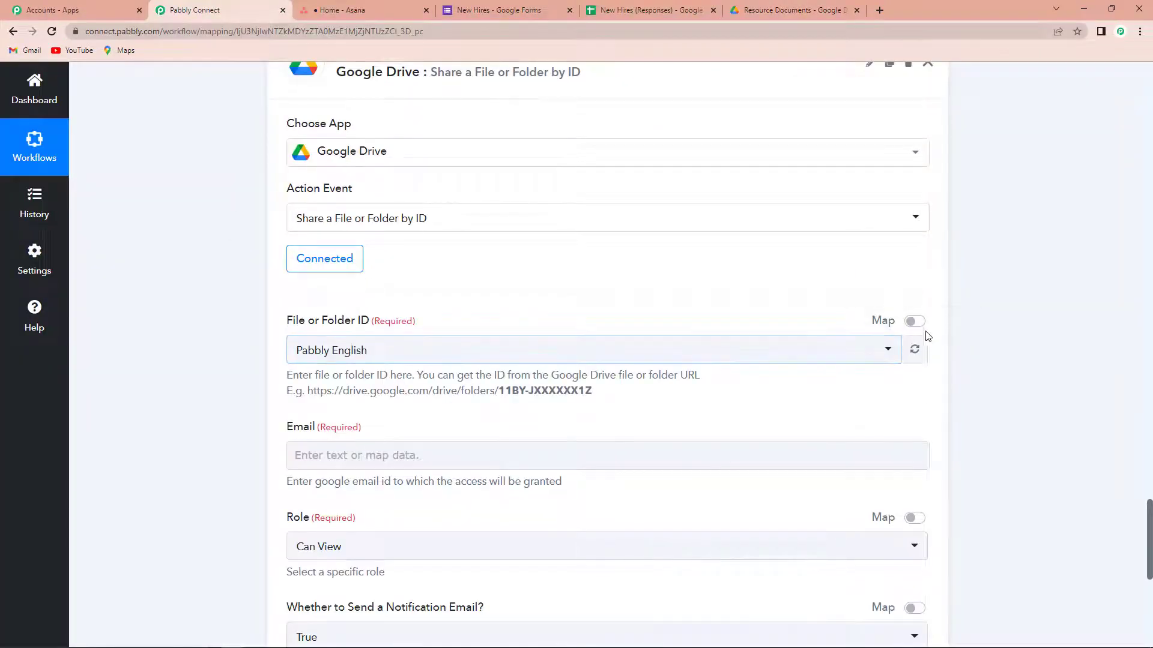
Step: Replace the File or Folder ID with the pasted Resource Documents folder ID
left_click(913, 323)
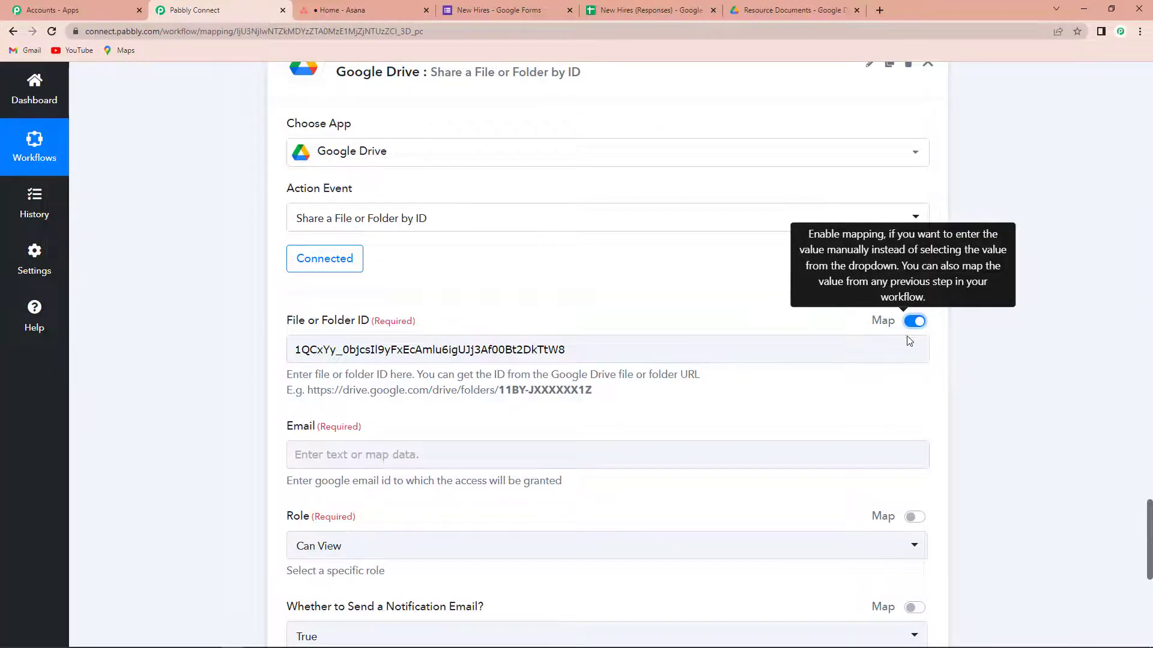
left_click_drag(632, 355, 2, 359)
key("BackSpace")
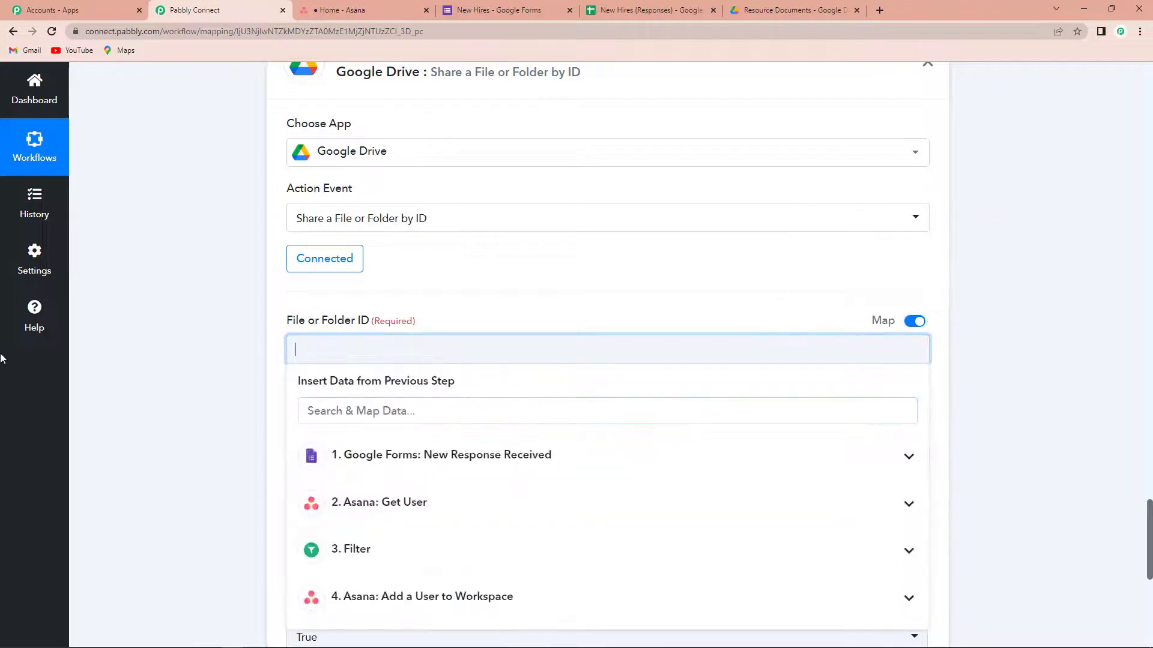
key("ctrl+v")
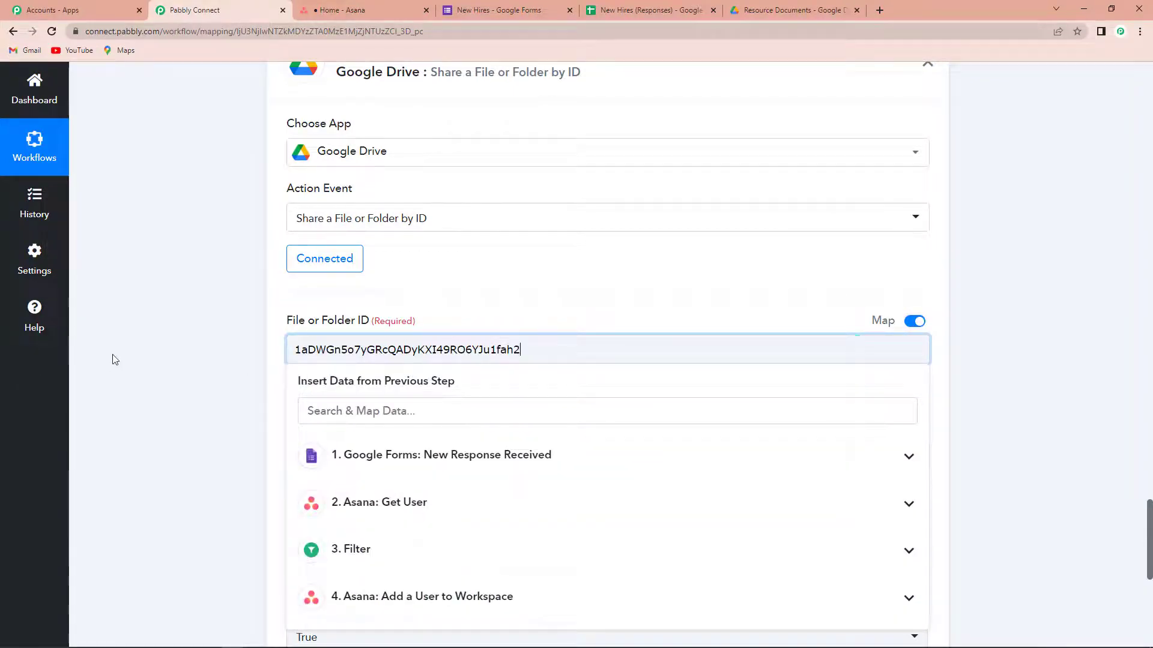
left_click(128, 354)
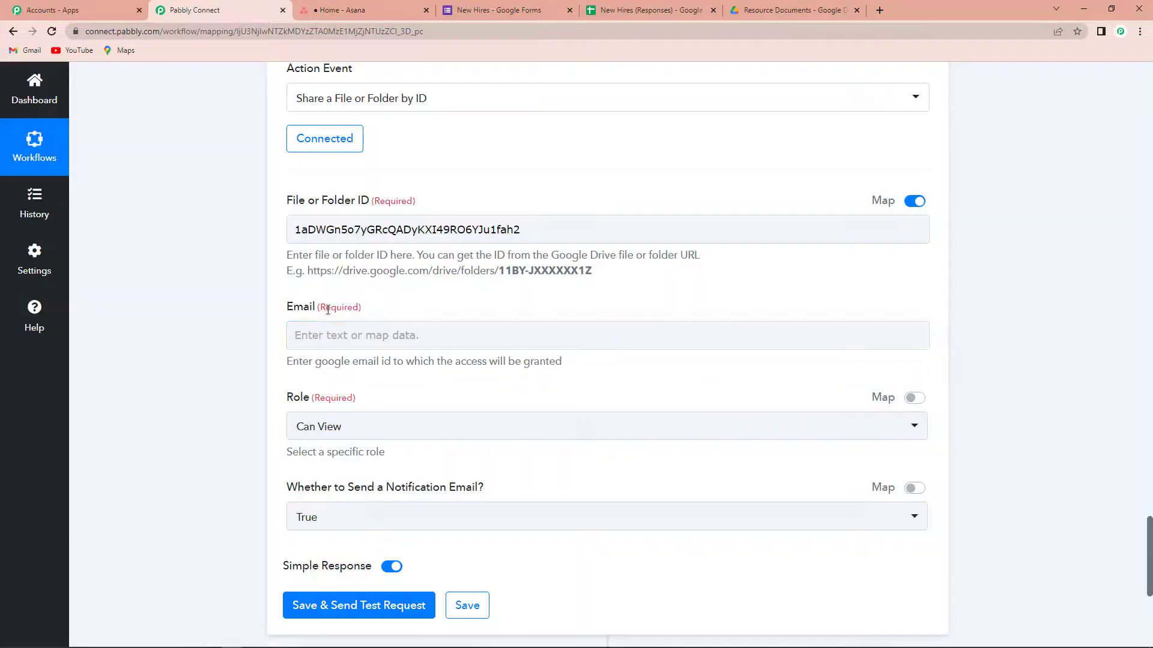
Step: Map the form's Email Address answer into the Drive step's Email field
left_click(319, 335)
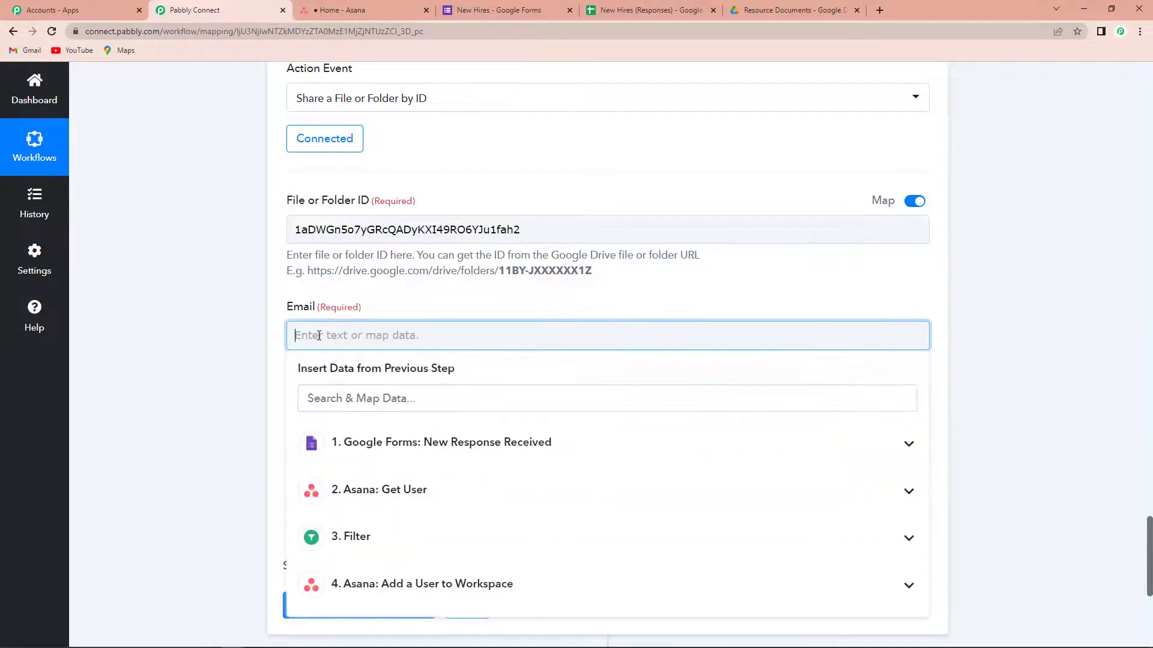
left_click(365, 447)
type("E")
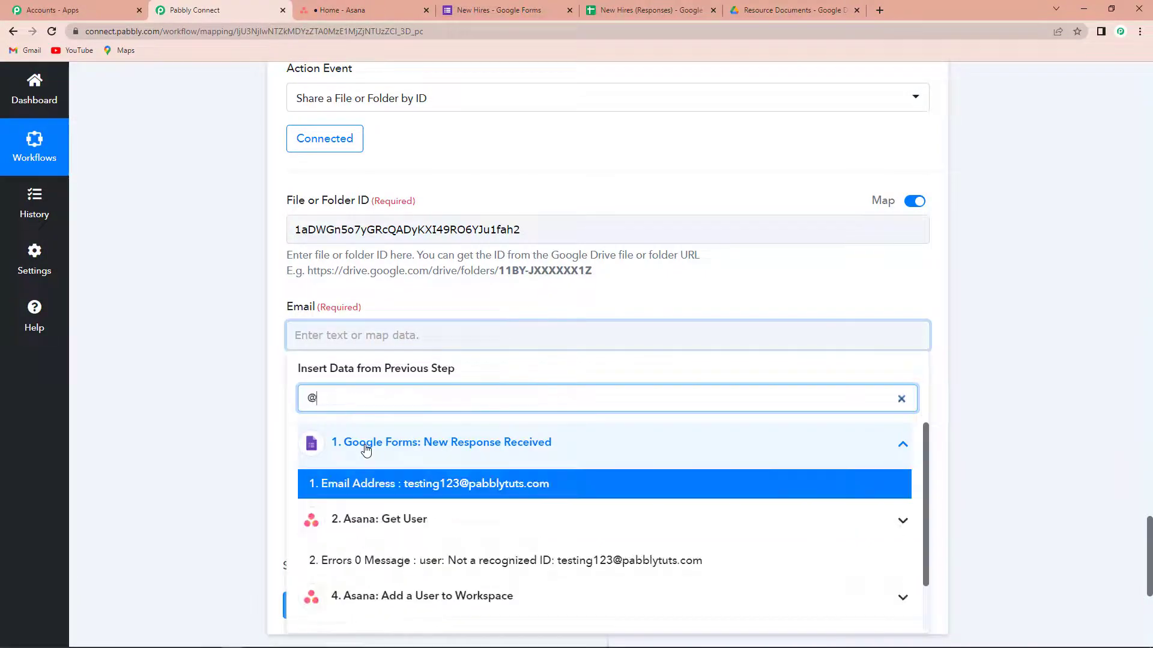
left_click(387, 481)
left_click(183, 388)
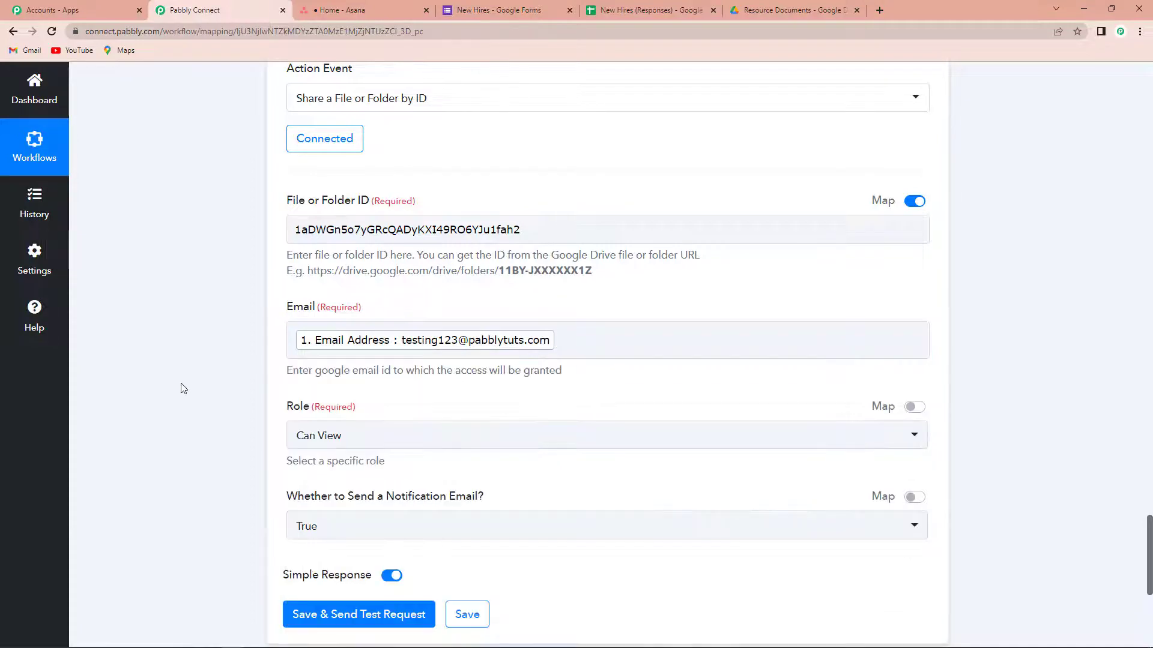
Step: Keep Can View as the sharing role and send a test request
scroll(180, 386, "down", 2)
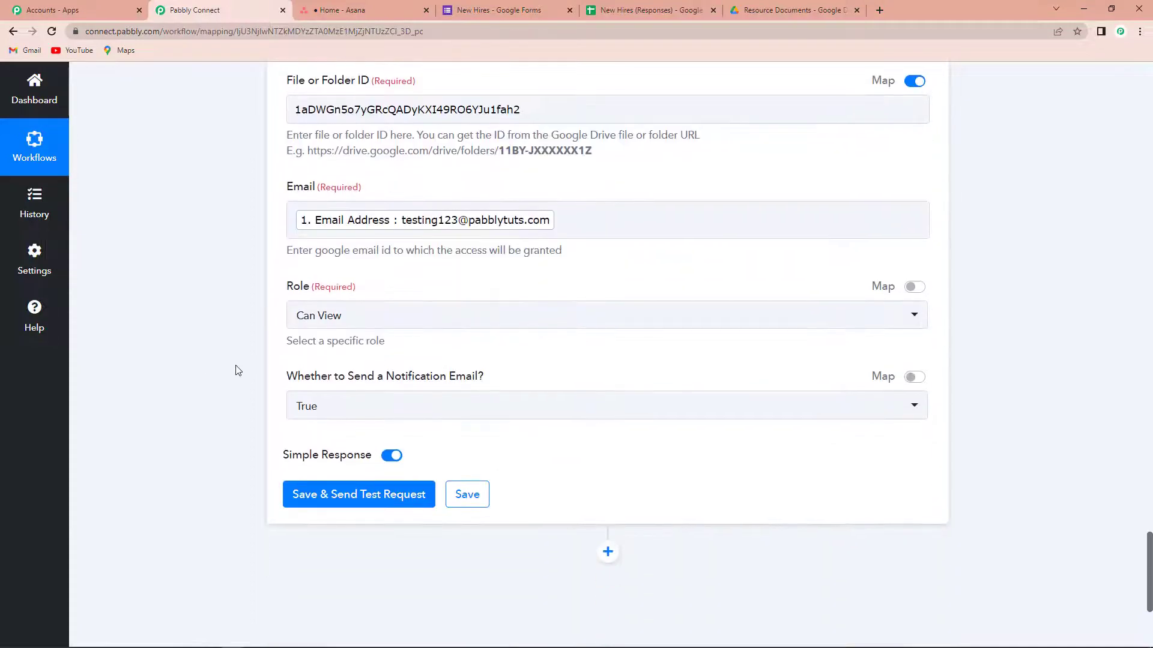
left_click(394, 318)
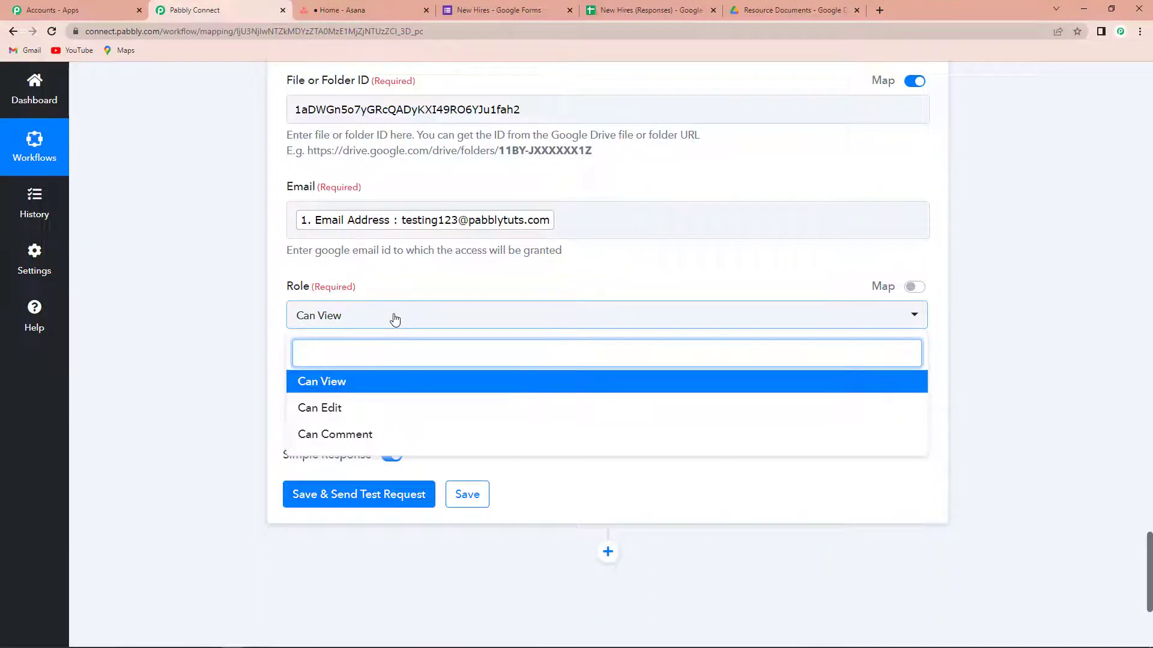
left_click(337, 384)
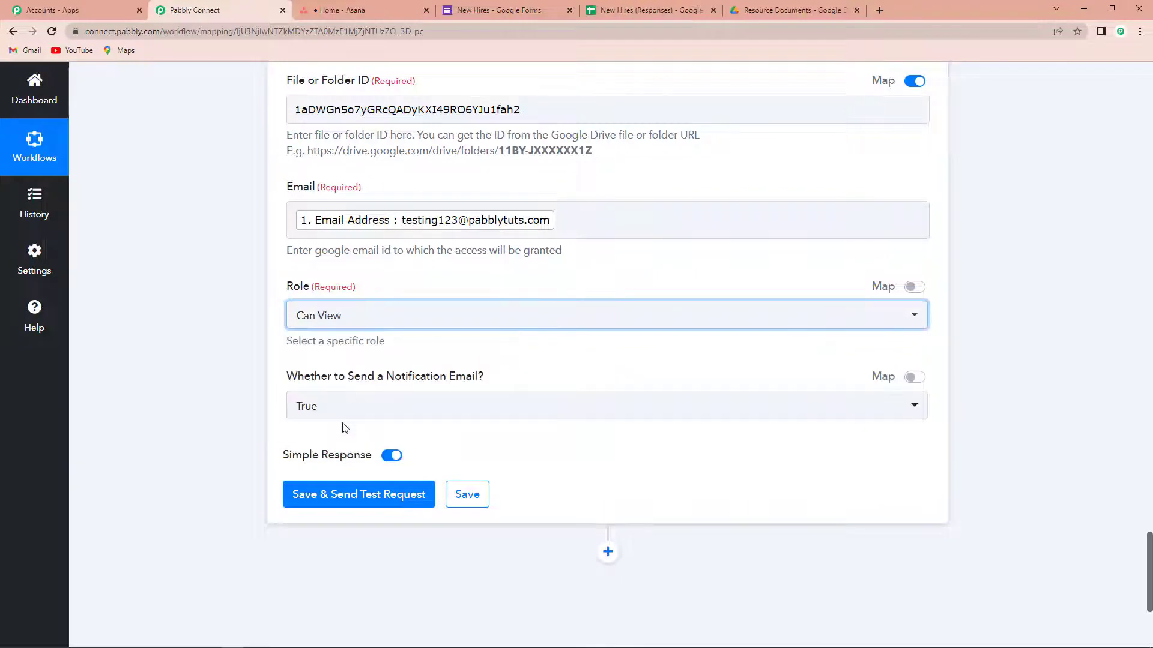
scroll(258, 390, "down", 1)
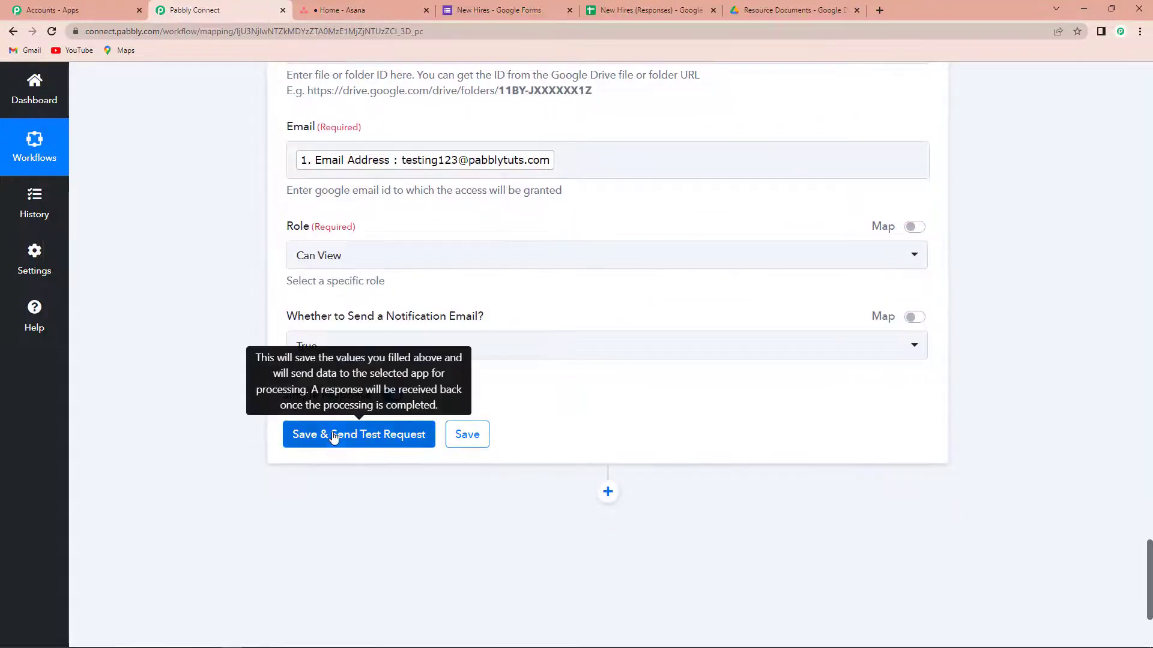
left_click(337, 435)
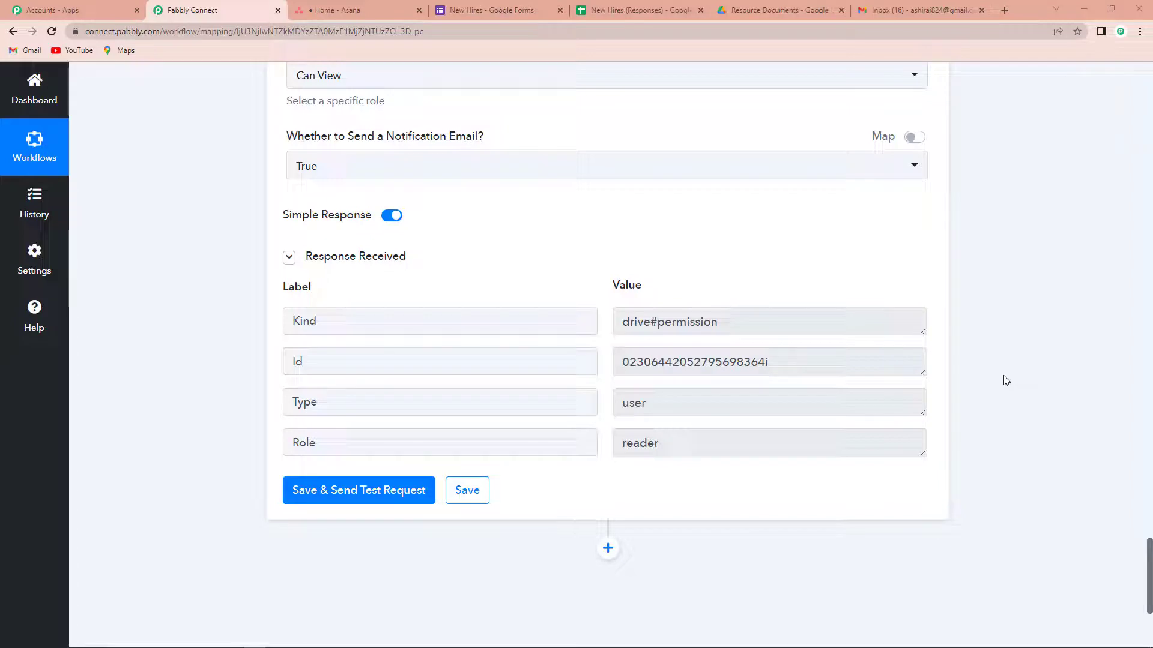
Step: Open the 'Folder shared with you' email for Resource Documents in Gmail to confirm the share
left_click(922, 14)
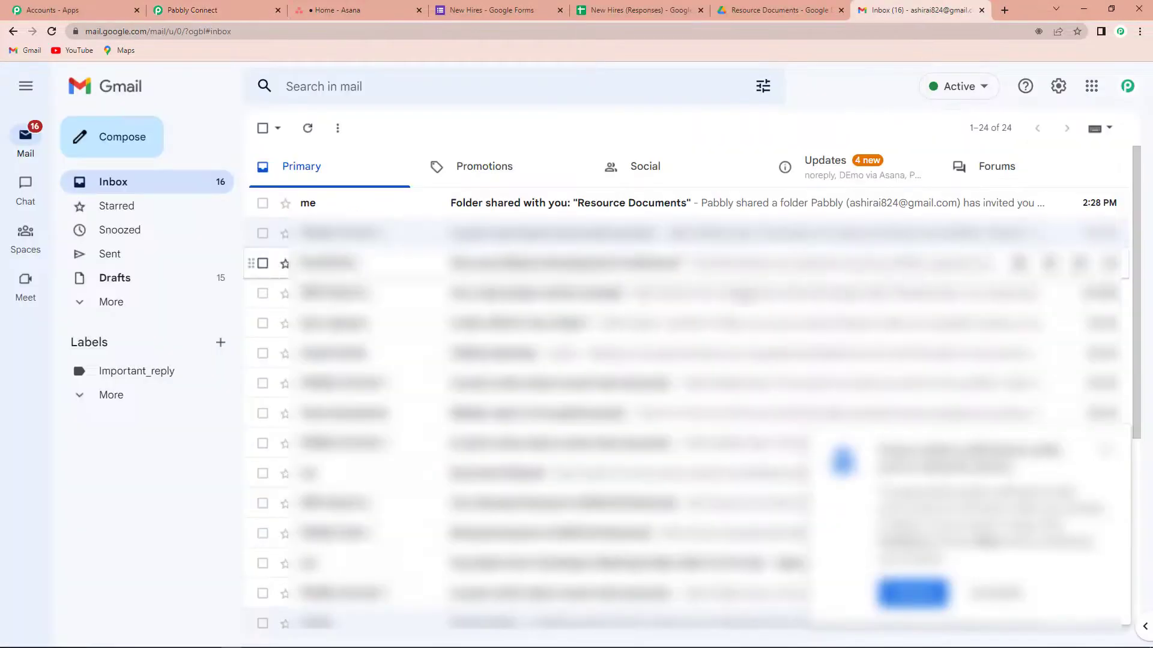
left_click(555, 204)
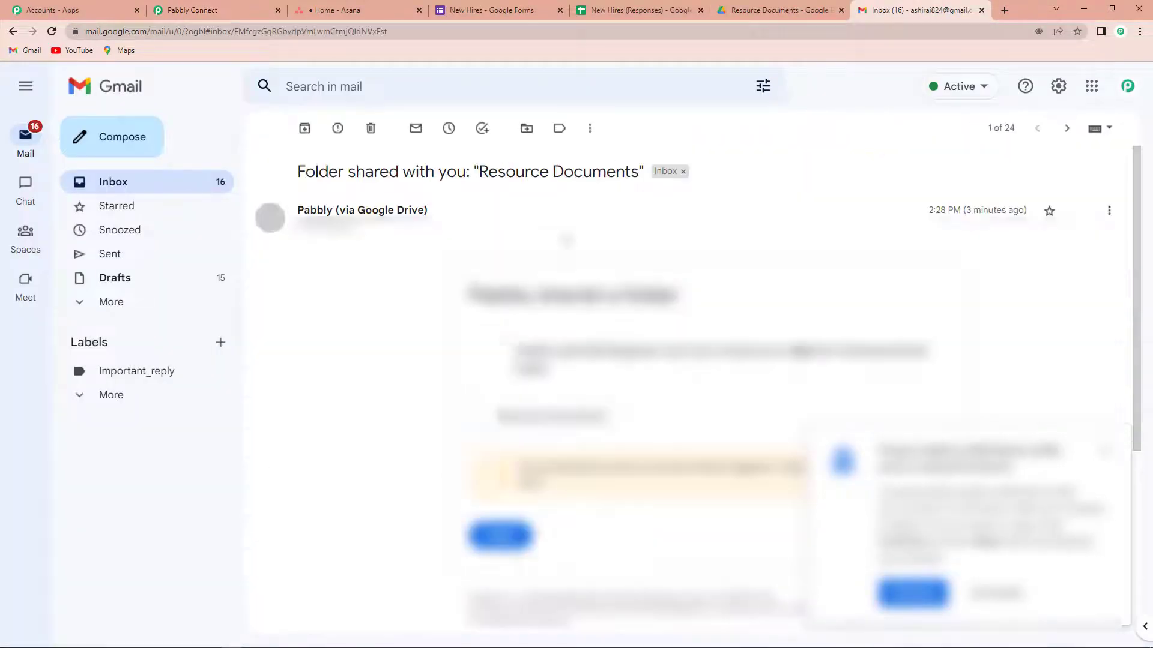
left_click(1103, 451)
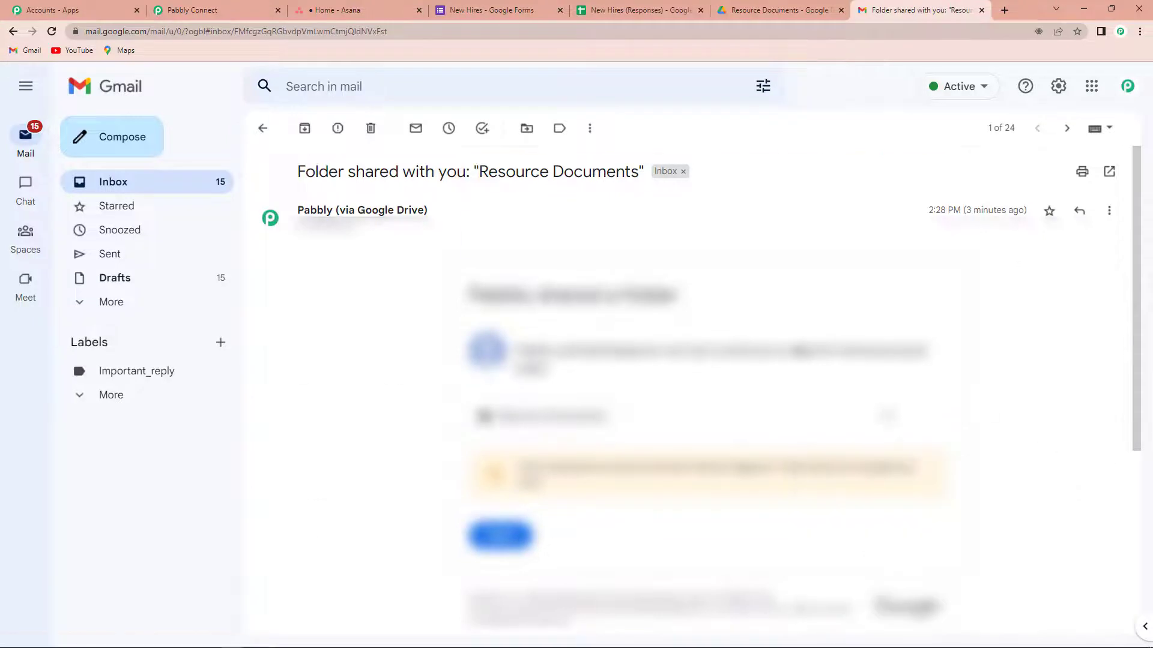
scroll(638, 412, "down", 5)
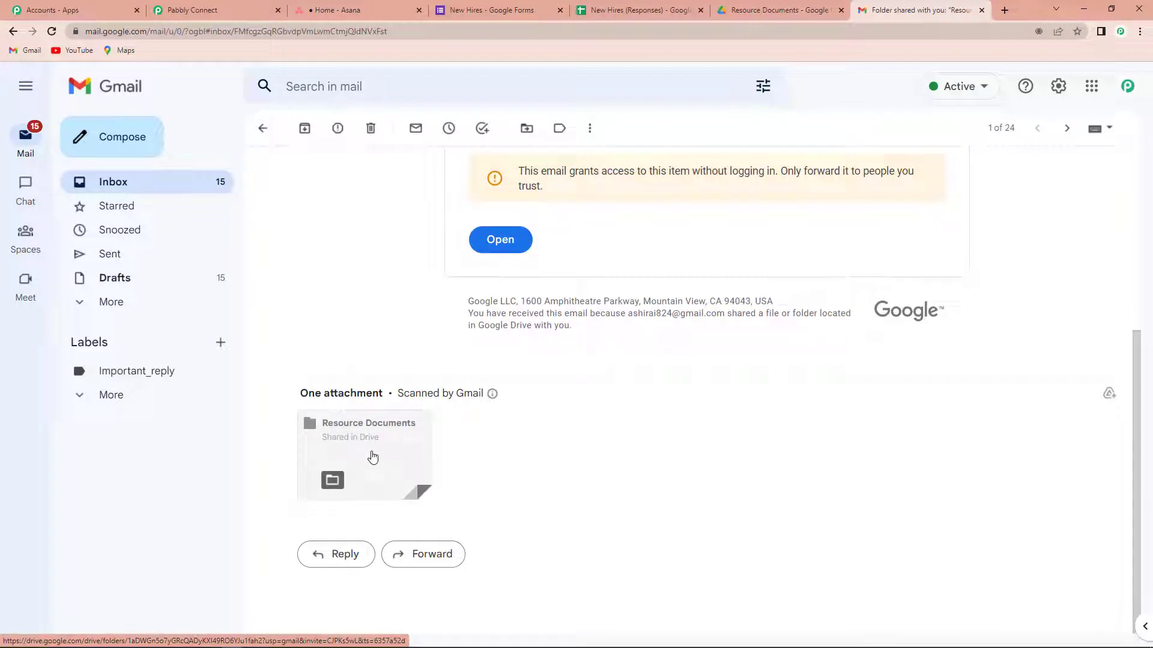
left_click(208, 12)
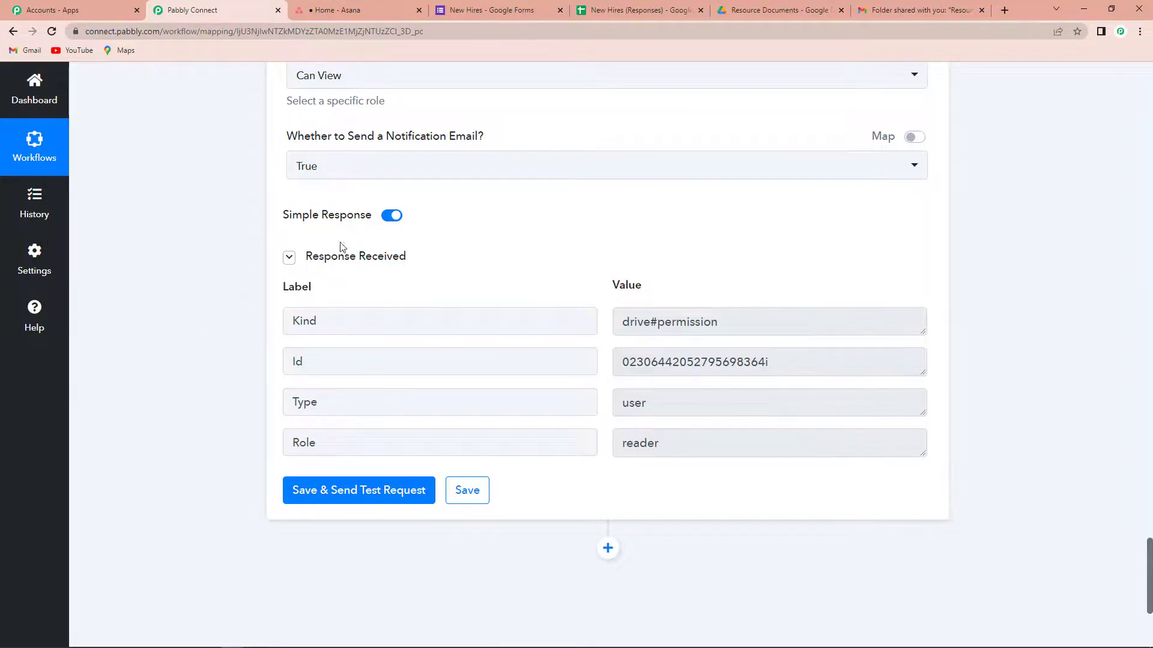
Step: Check the Asana home page's People widget for the test hire, then view the New Hires responses
left_click(369, 13)
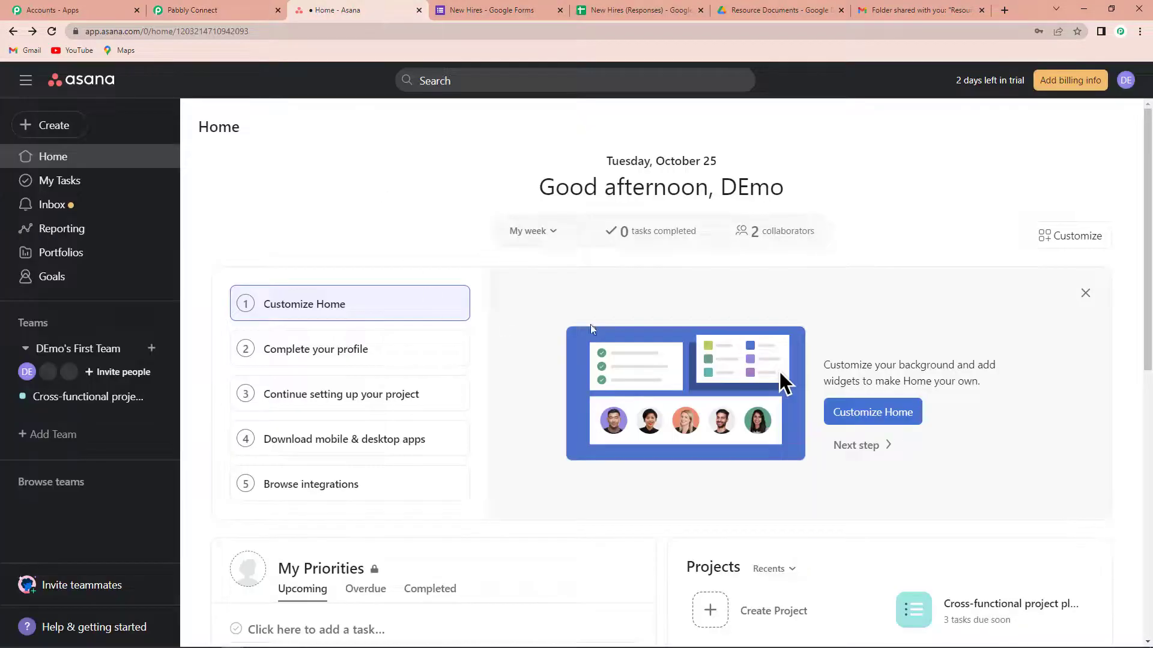
scroll(611, 406, "down", 8)
scroll(614, 406, "down", 2)
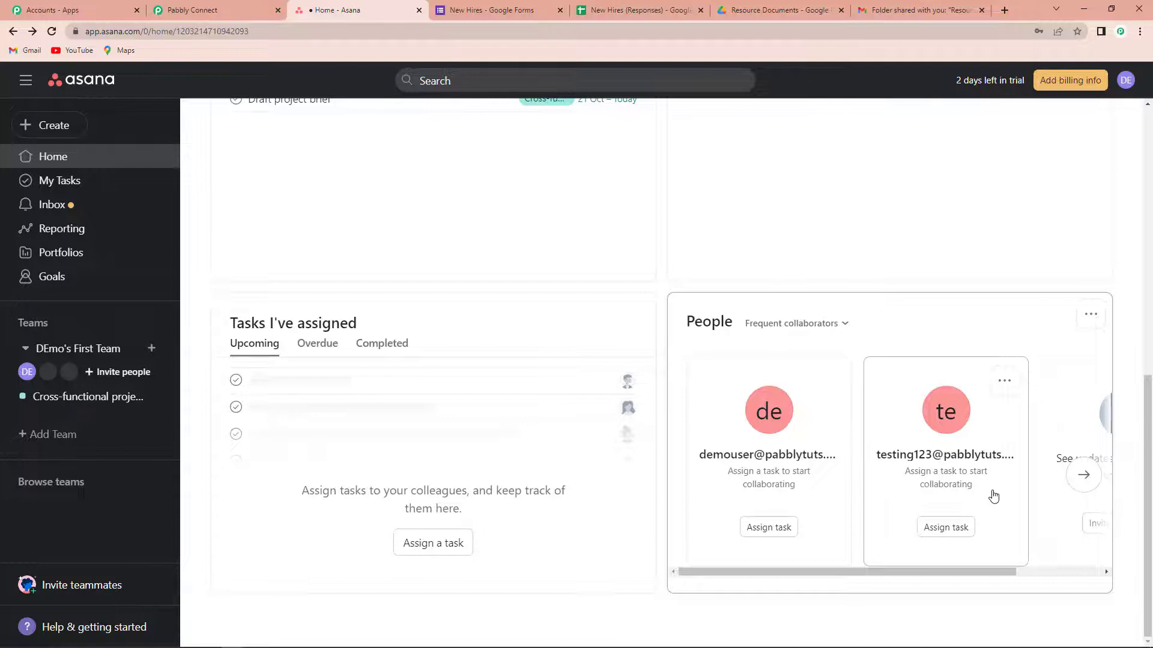
left_click(473, 12)
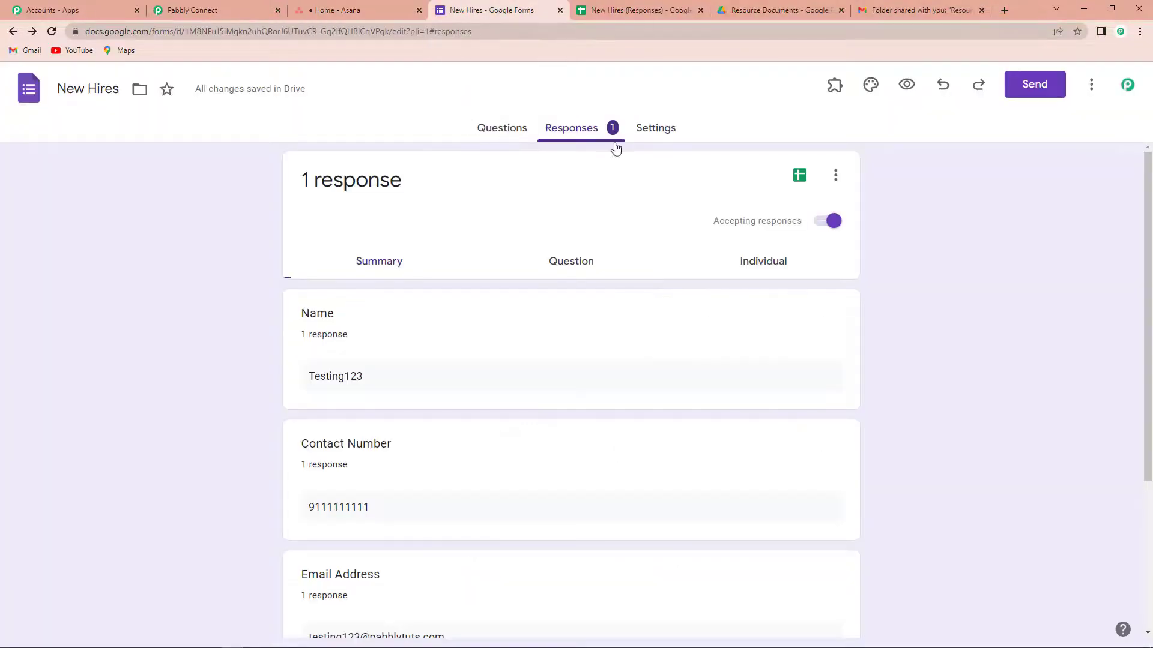
Step: Fill the New Hires form with a test name, contact number, email and Group 'Response', and submit
left_click(905, 85)
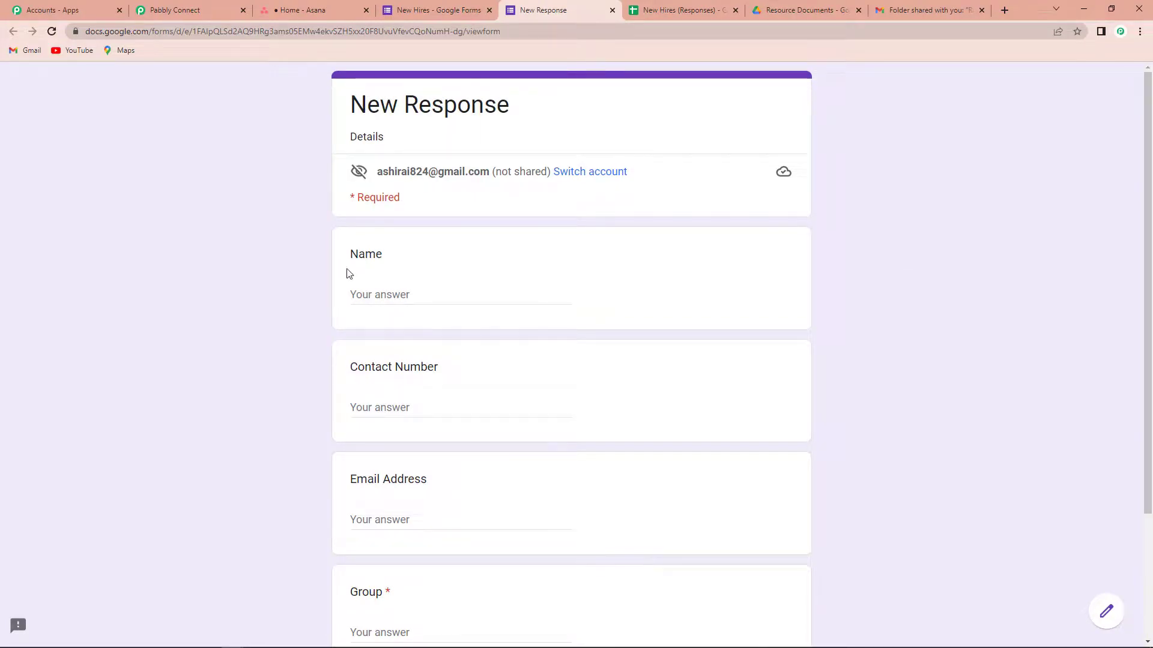
left_click(372, 290)
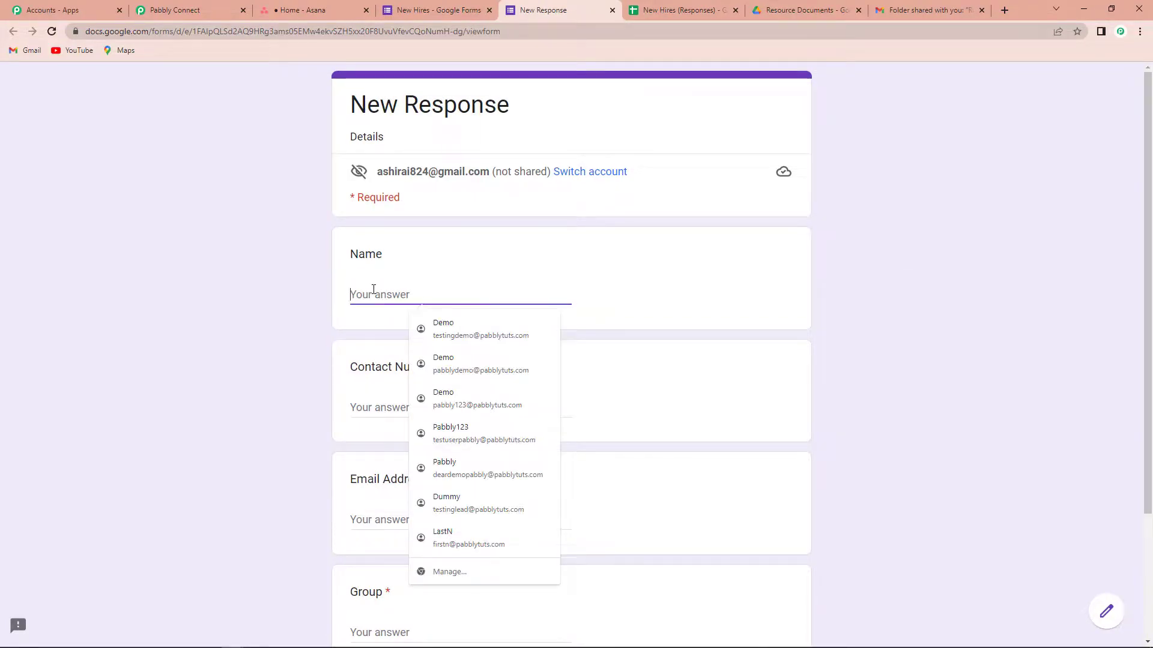
type("Demo")
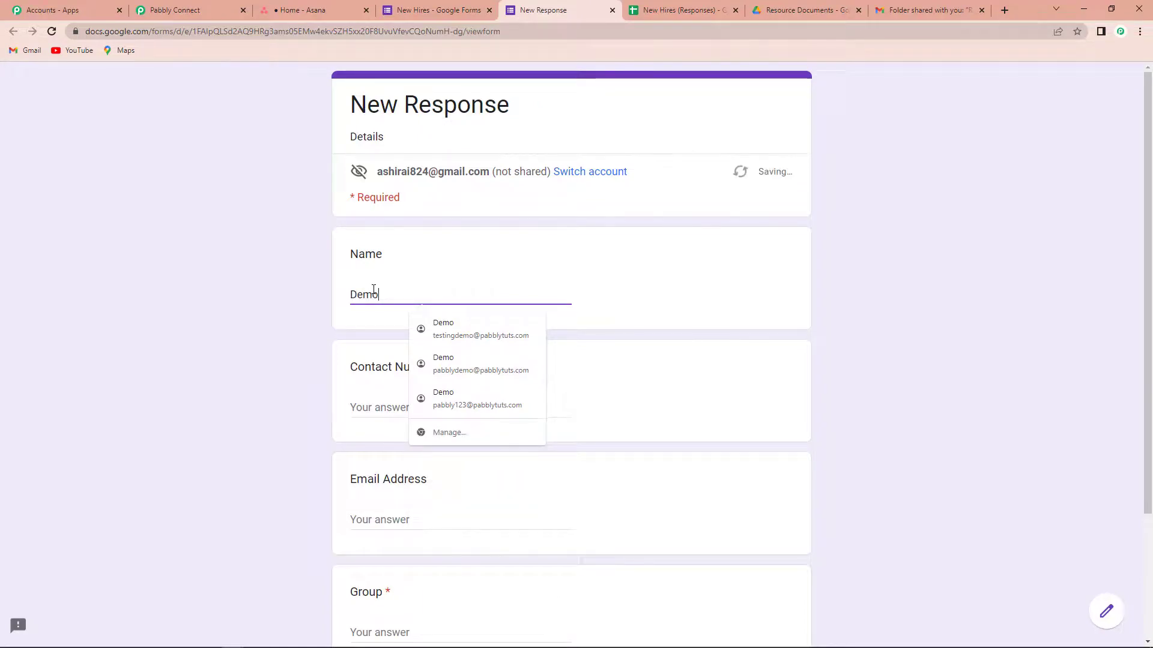
type("123Test")
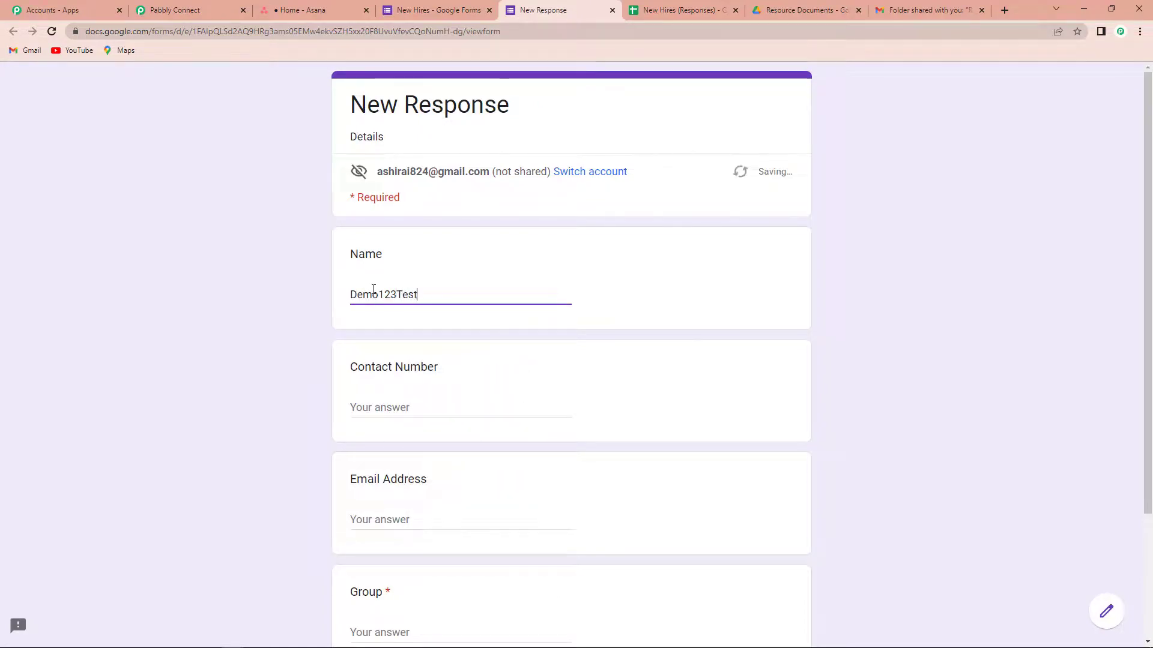
left_click(391, 404)
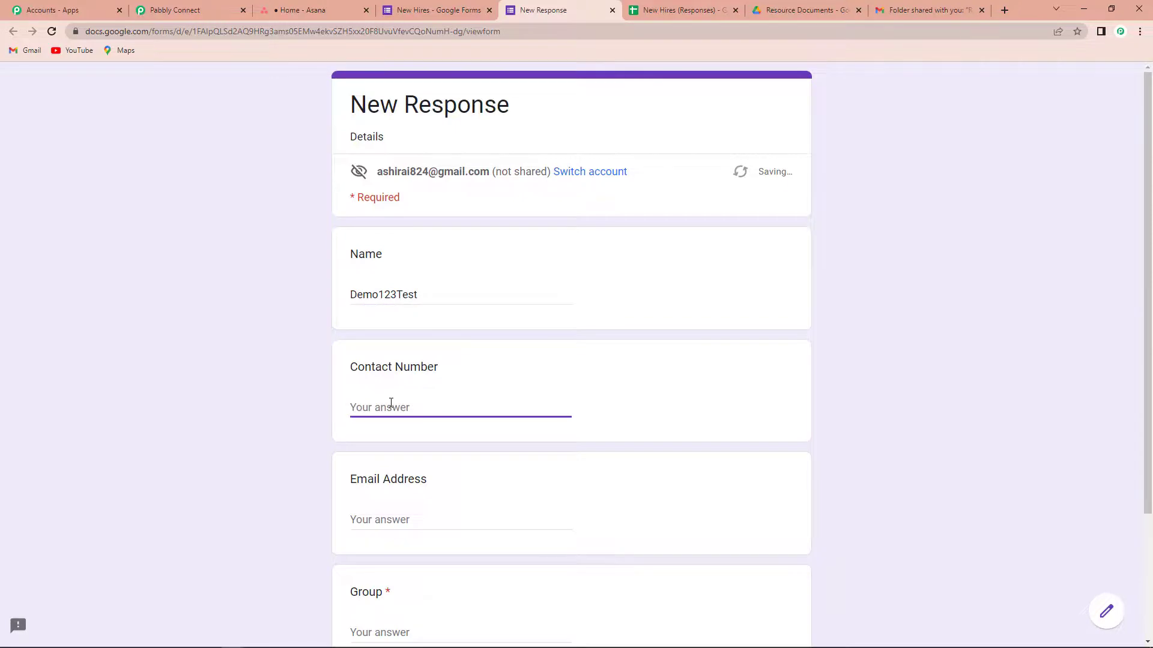
type("9111111111")
left_click(392, 520)
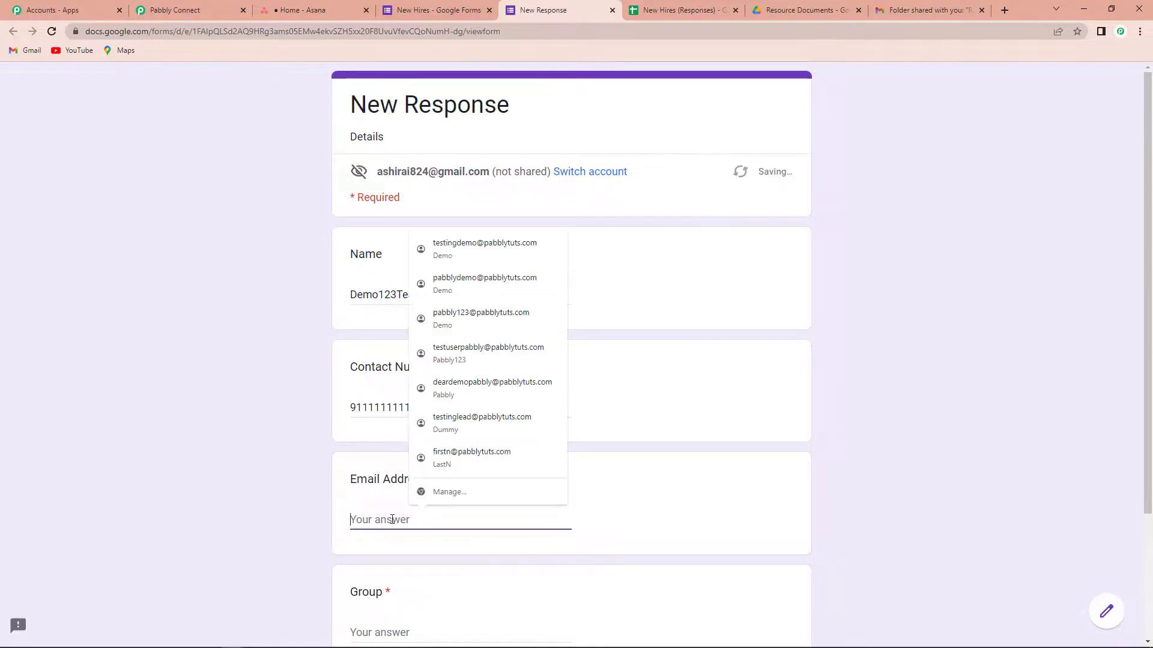
scroll(538, 414, "down", 3)
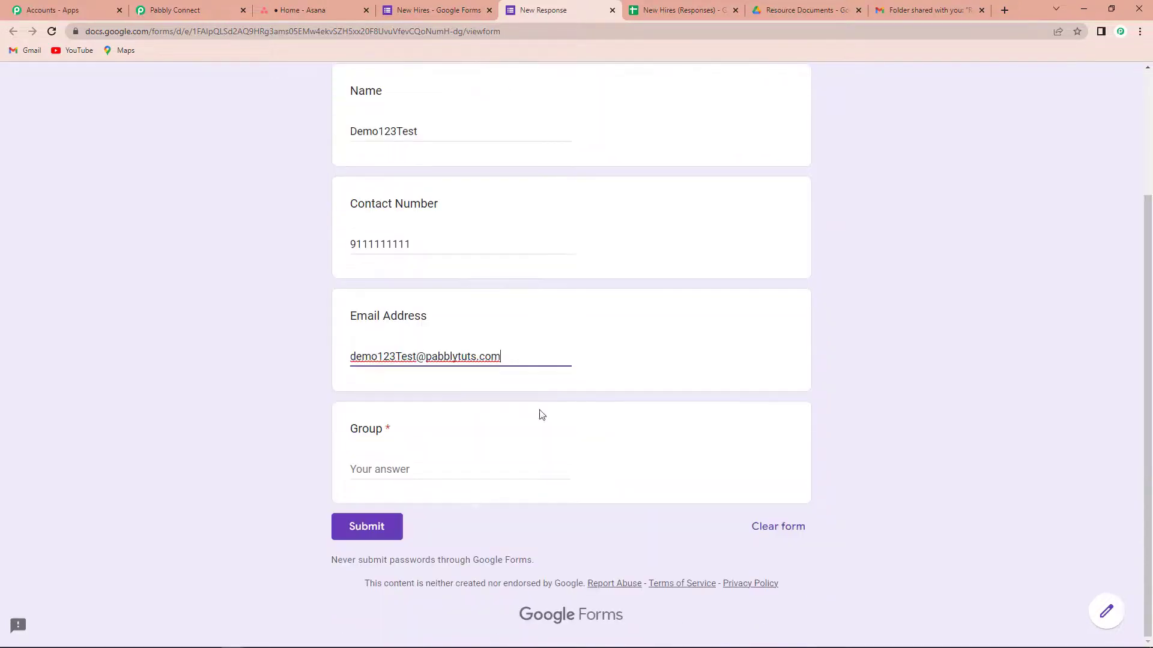
left_click(454, 469)
type("Response")
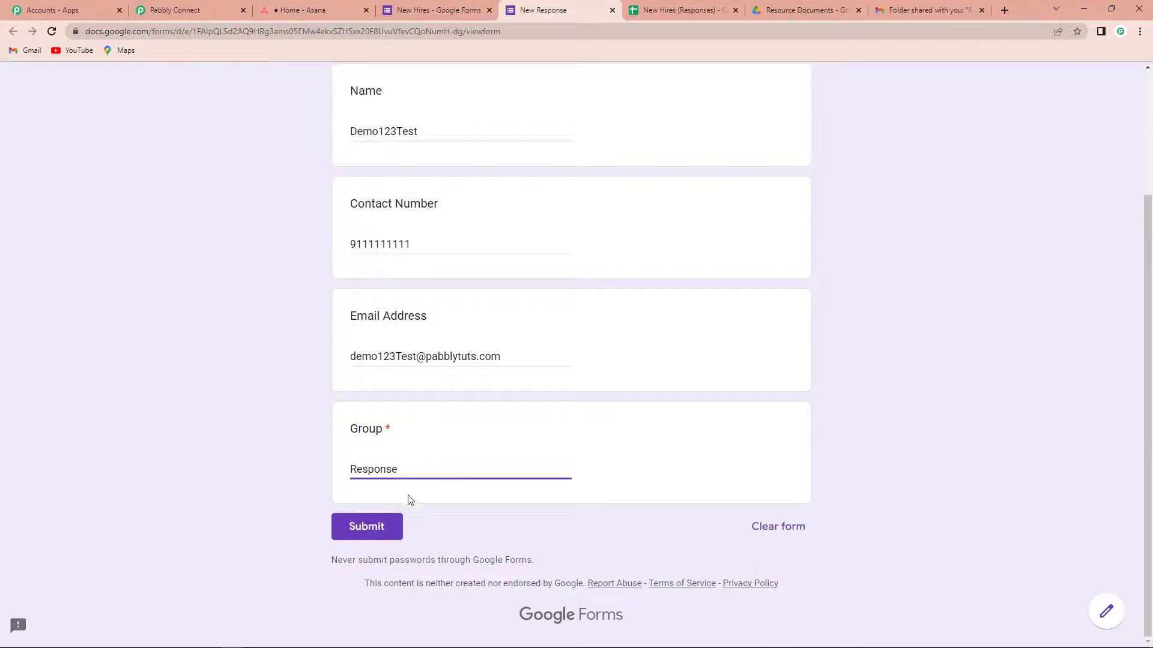
left_click(394, 525)
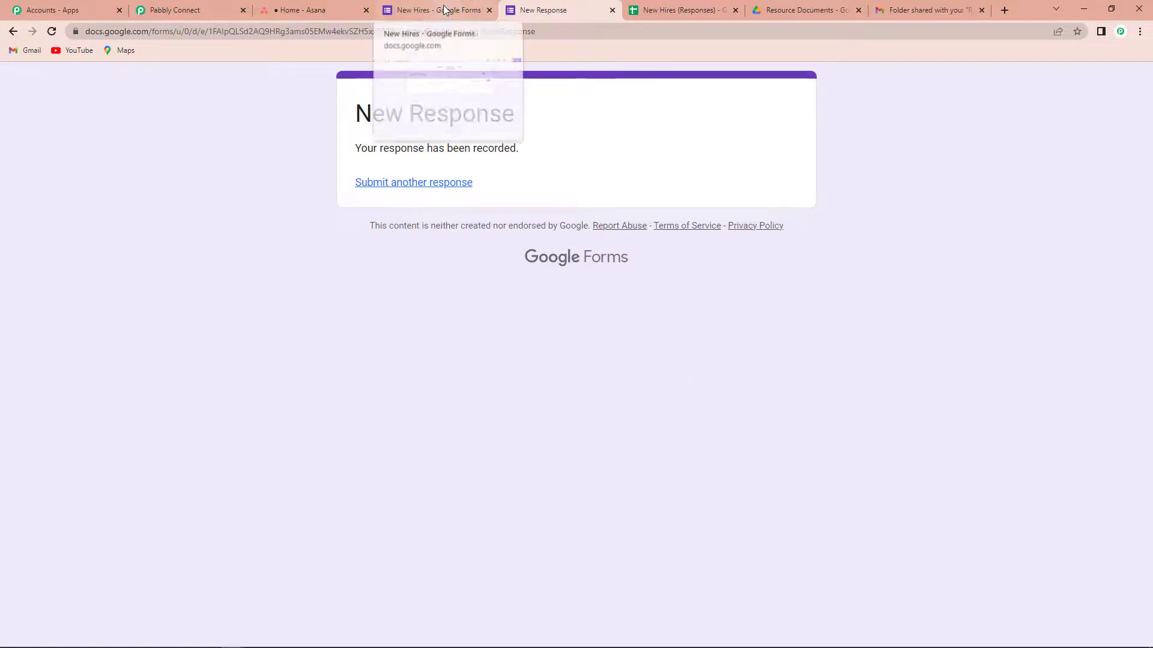
Step: Check Asana's home page People section for the newly submitted hire as a collaborator
left_click(303, 10)
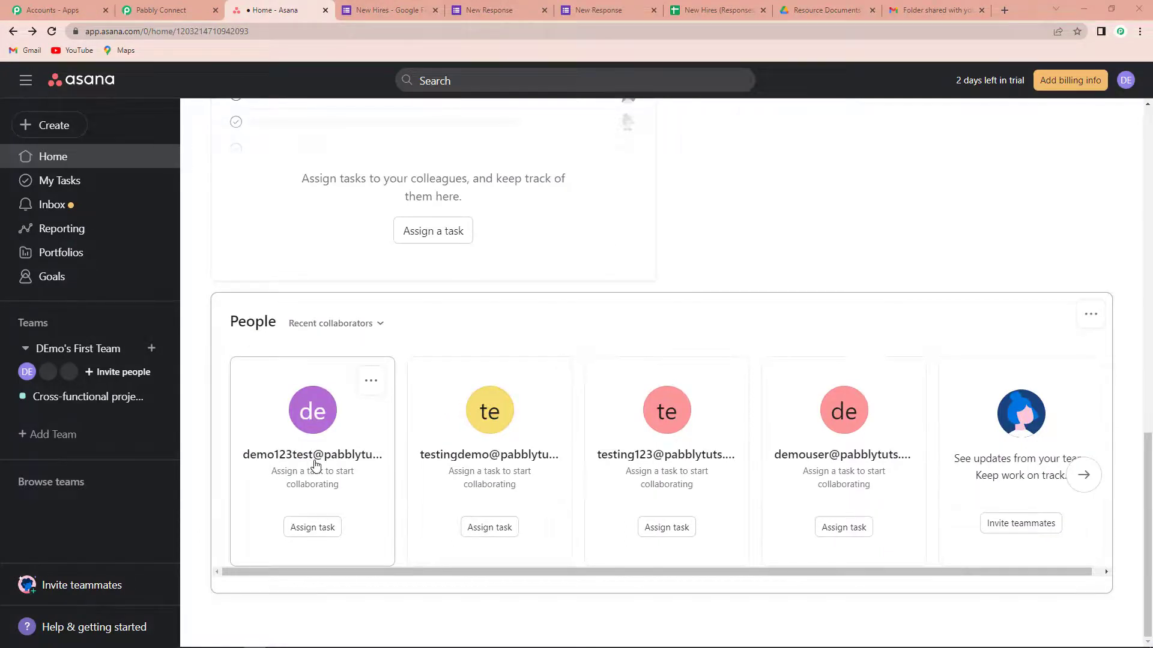
Step: Verify the newest 'Resource Documents' folder-share email in Gmail went to the new hire, then return to Pabbly
left_click(915, 11)
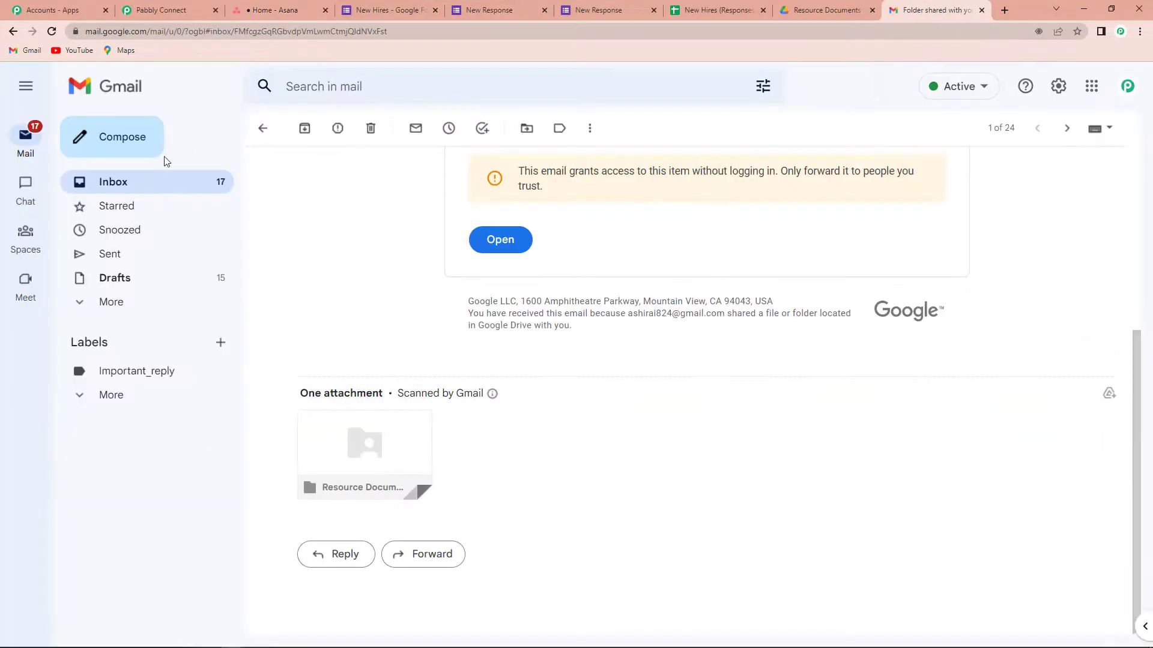
left_click(123, 183)
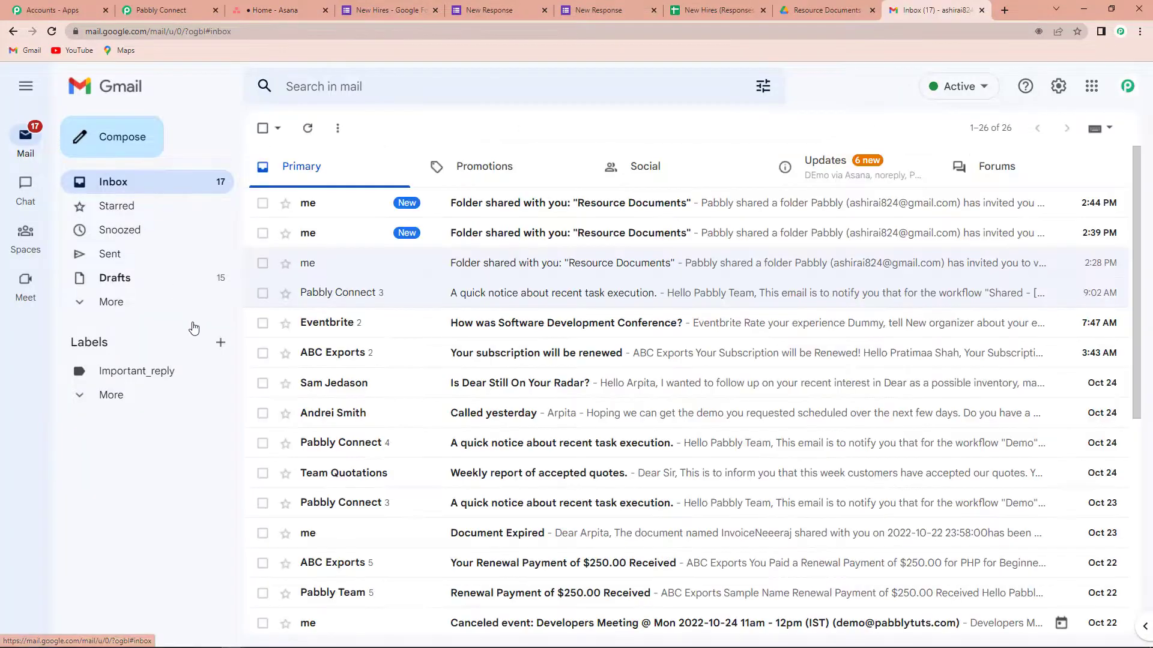
left_click(509, 203)
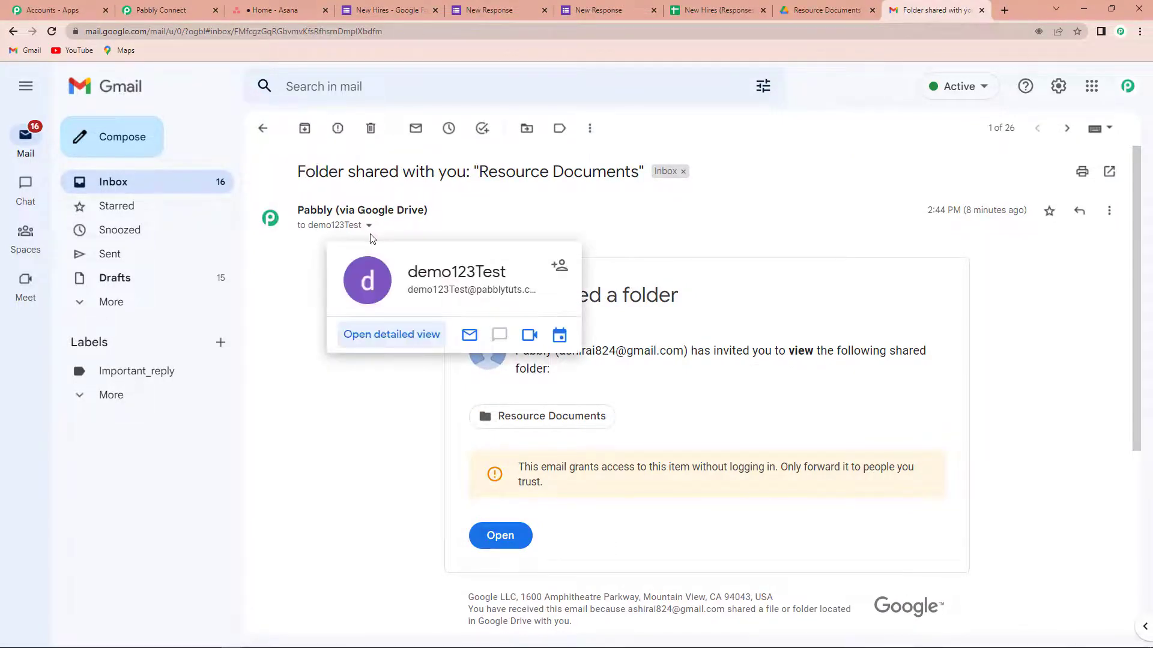
left_click(160, 10)
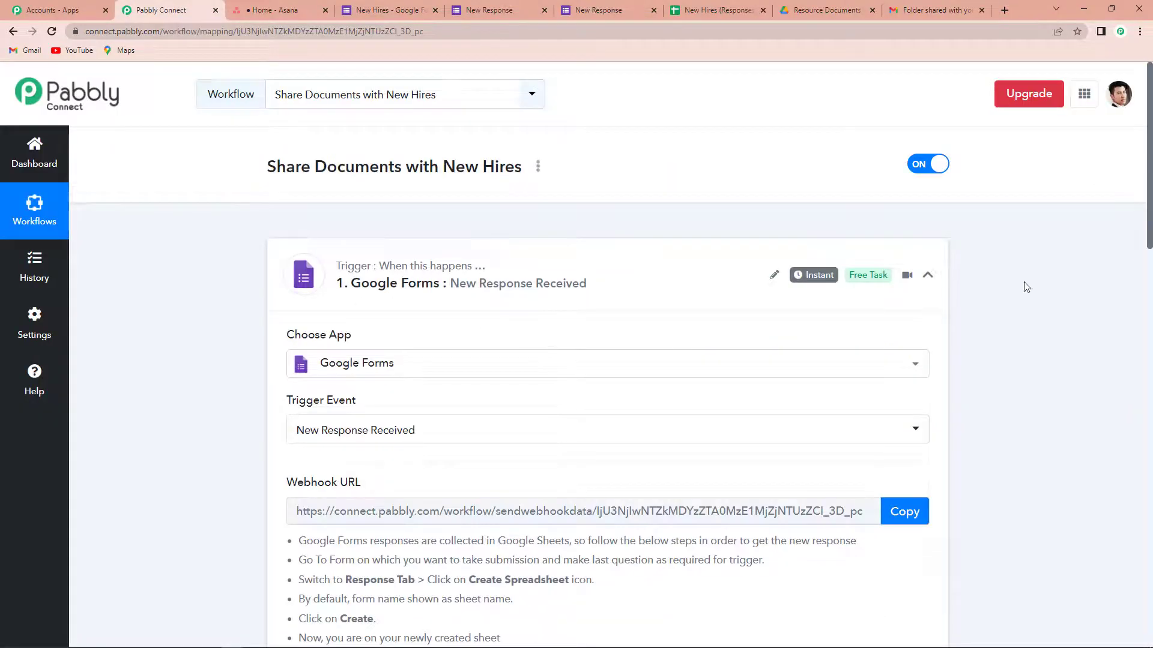
Step: Collapse the Google Forms trigger and review the filter, Asana workspace-add and Drive folder-share steps
left_click(927, 275)
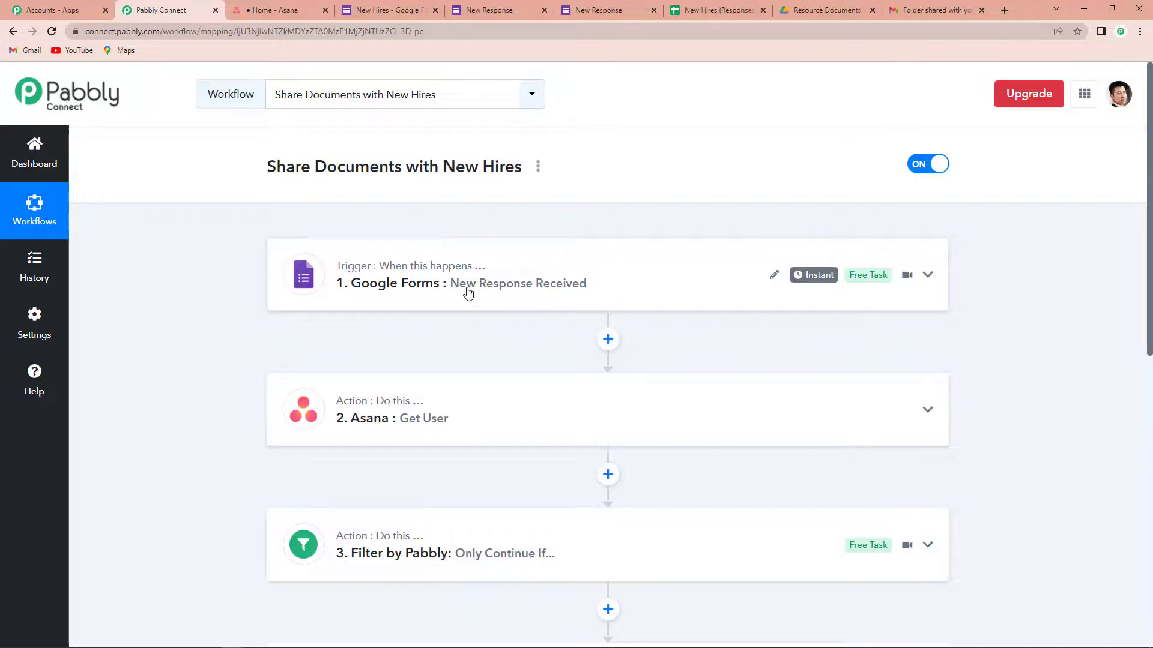
scroll(580, 288, "down", 2)
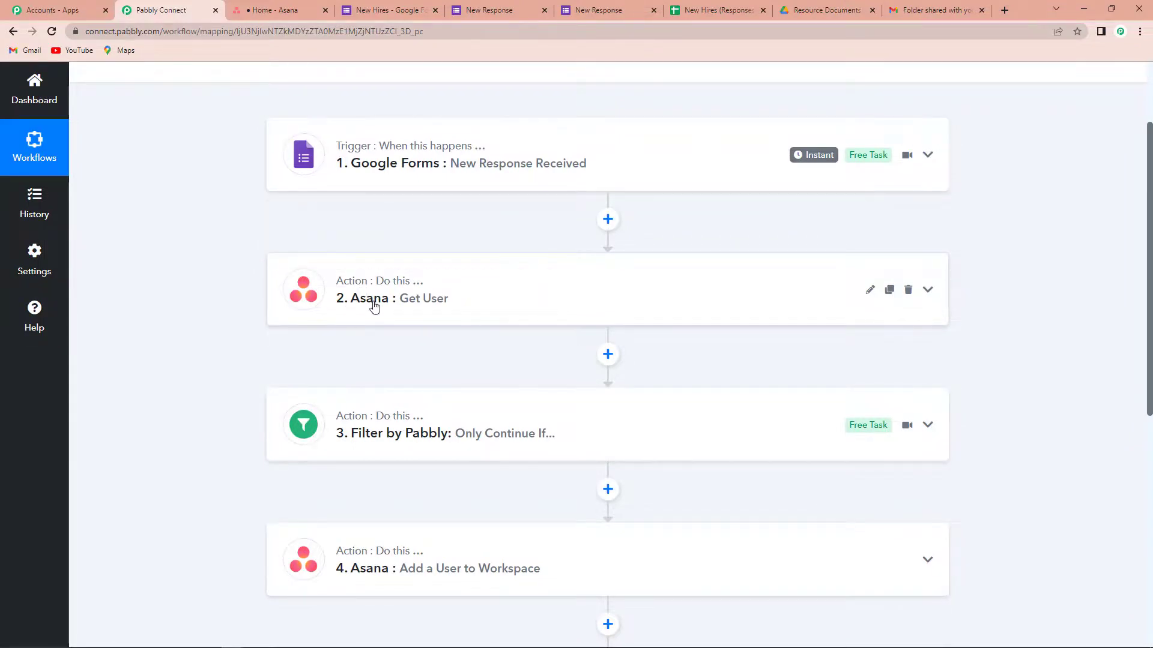
scroll(443, 309, "down", 2)
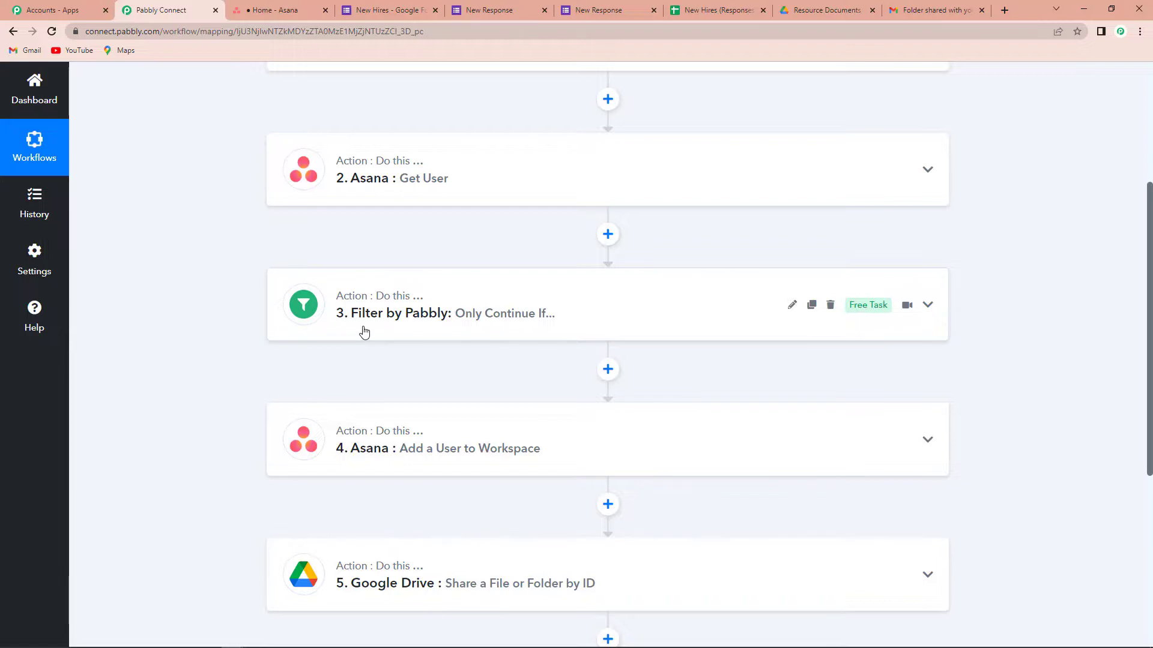
scroll(370, 337, "down", 2)
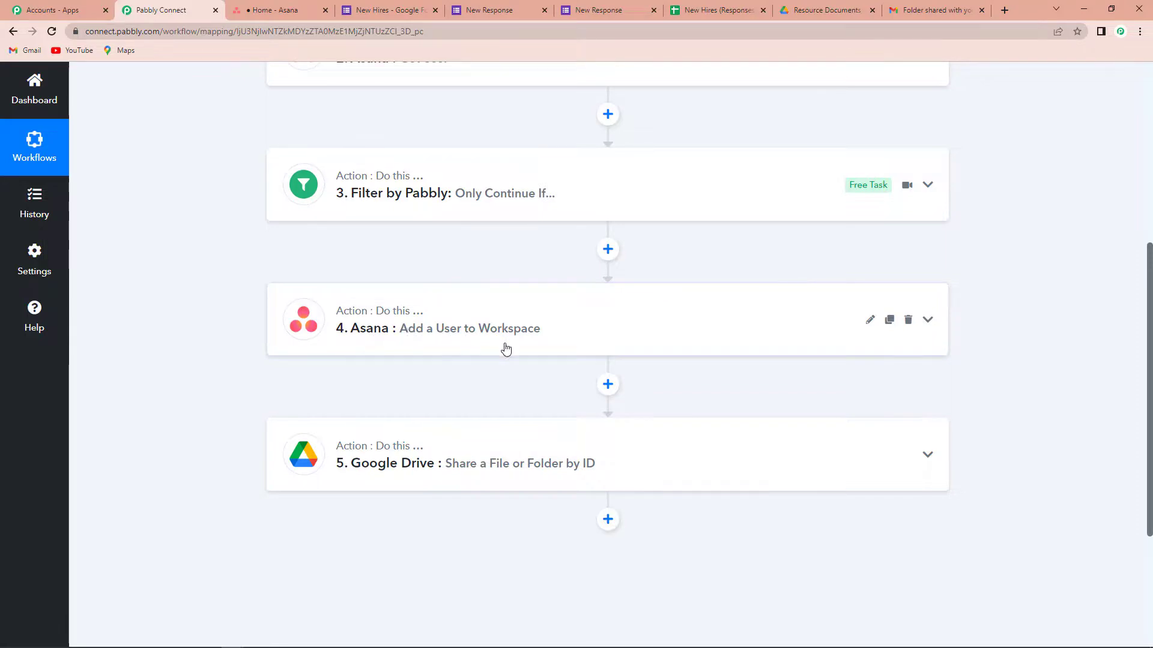
scroll(505, 349, "down", 2)
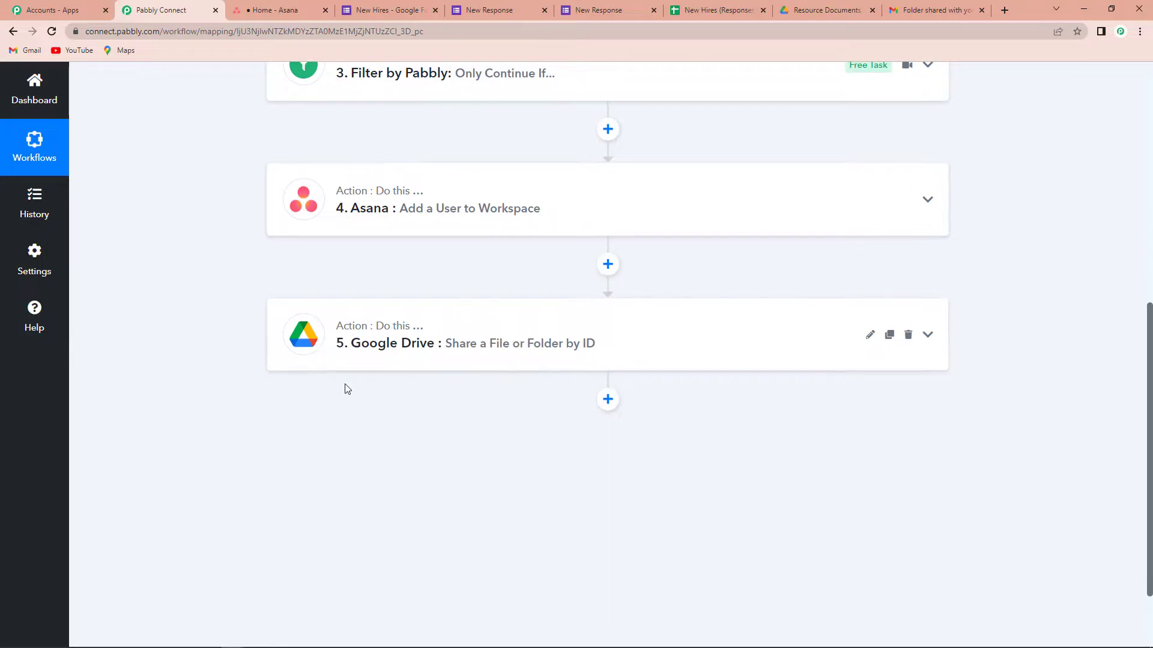